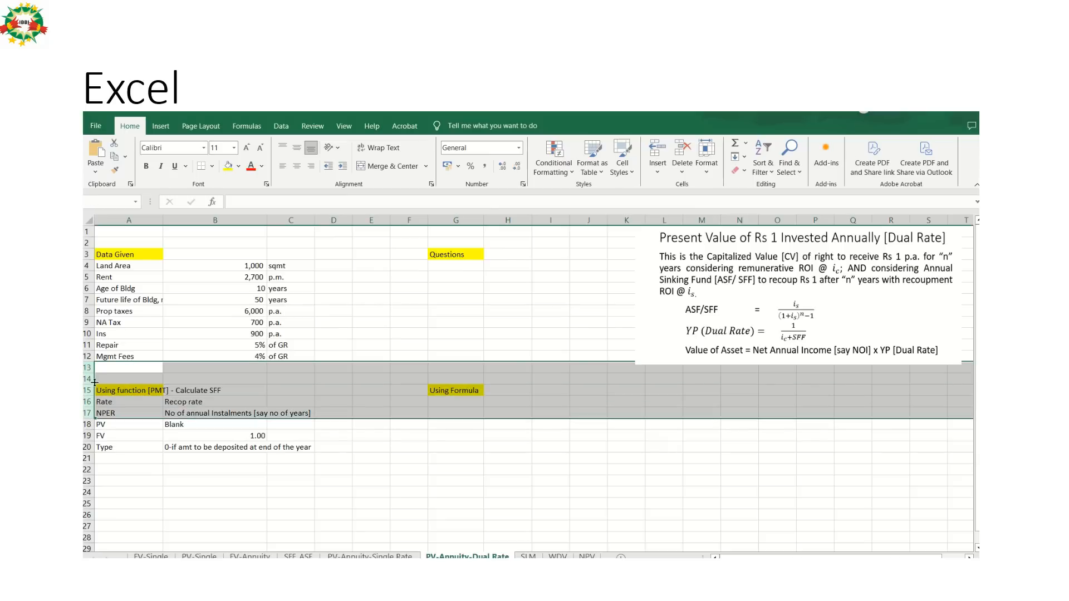
Insert five blank rows above row 13, between the given data and the PMT function section.
right_click(91, 380)
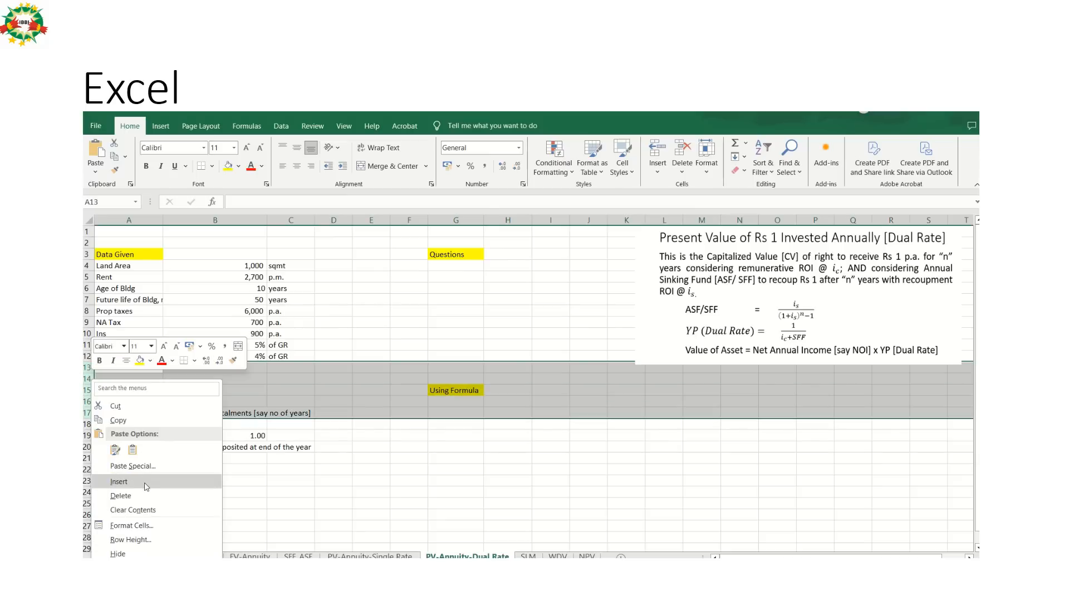
click(119, 482)
key(Up)
key(Down)
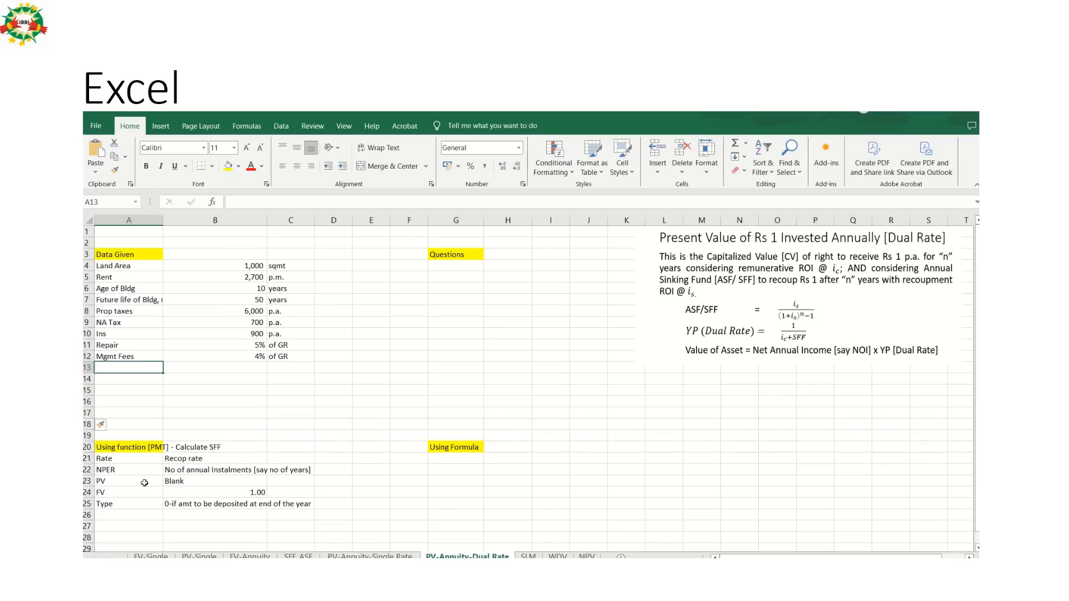
Check the Data Given slide in PowerPoint and label cell A13 in the Excel sheet as Land Rate.
key(alt+Tab)
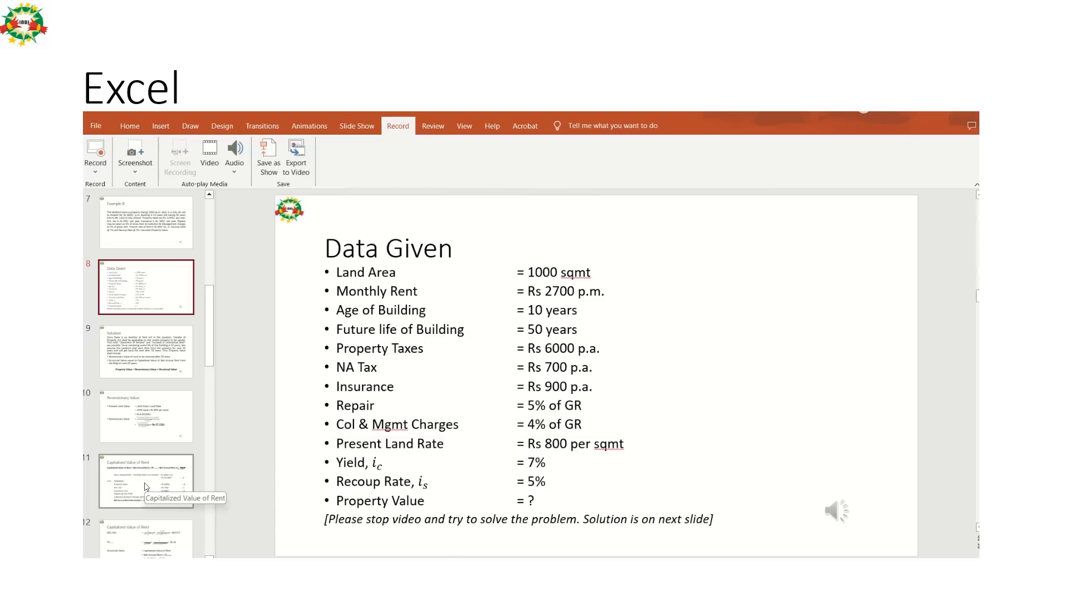
key(alt+Tab)
text(Land )
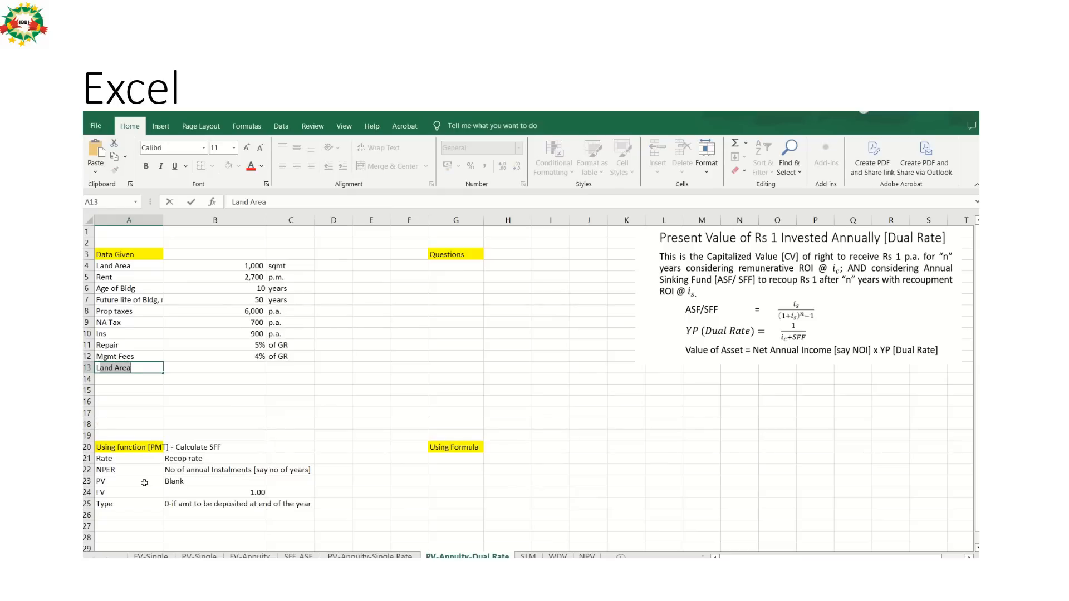
text(Rate)
Enter the slide's land rate of 800 in B13, formatted in comma style with no decimals.
key(alt+Tab)
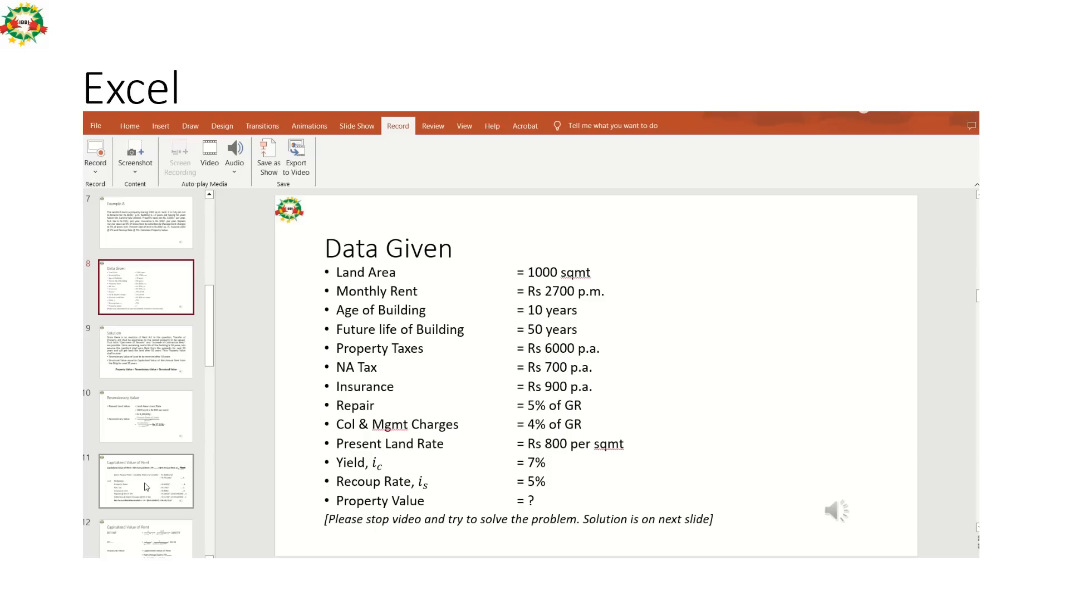
key(alt+Tab)
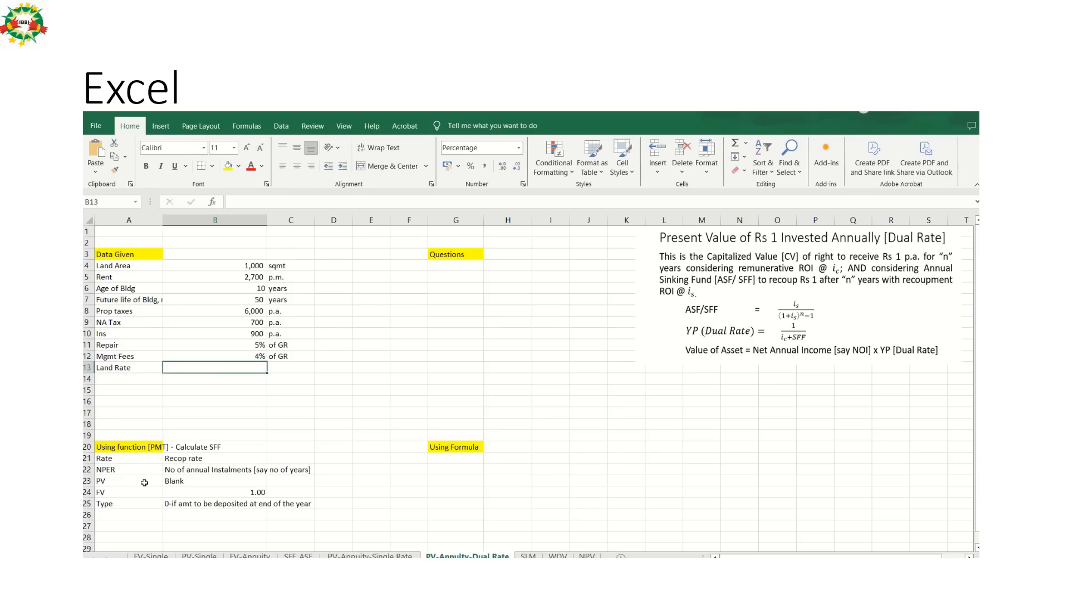
text(8)
key(Tab)
key(Left)
click(485, 167)
text(800)
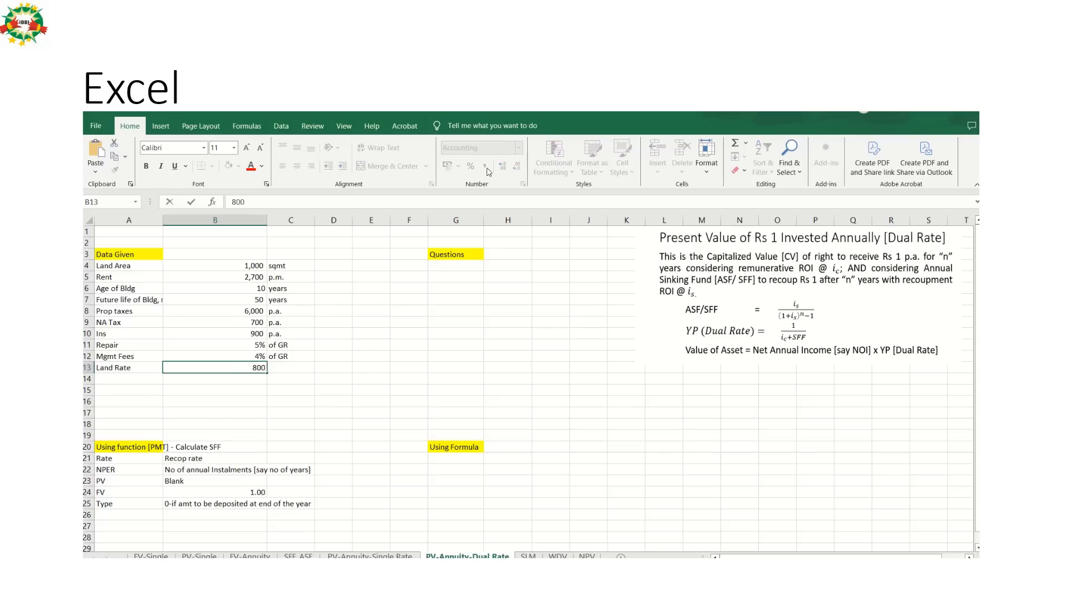
key(Return)
key(Up)
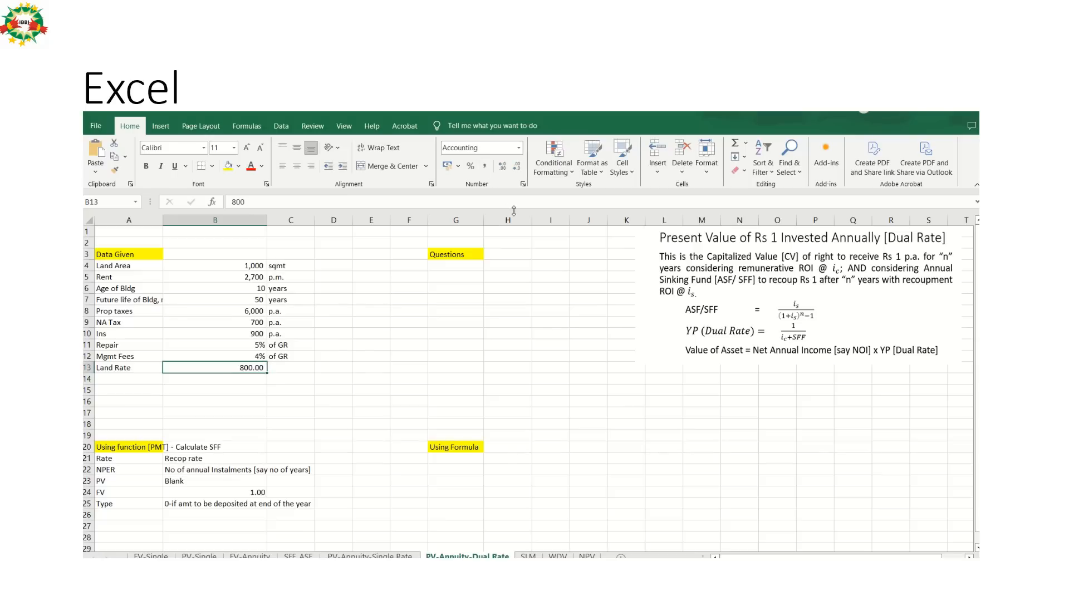
click(516, 167)
click(516, 166)
Enter the land rate's unit in C13 as "per sqmt".
key(Right)
text(p)
key(BackSpace)
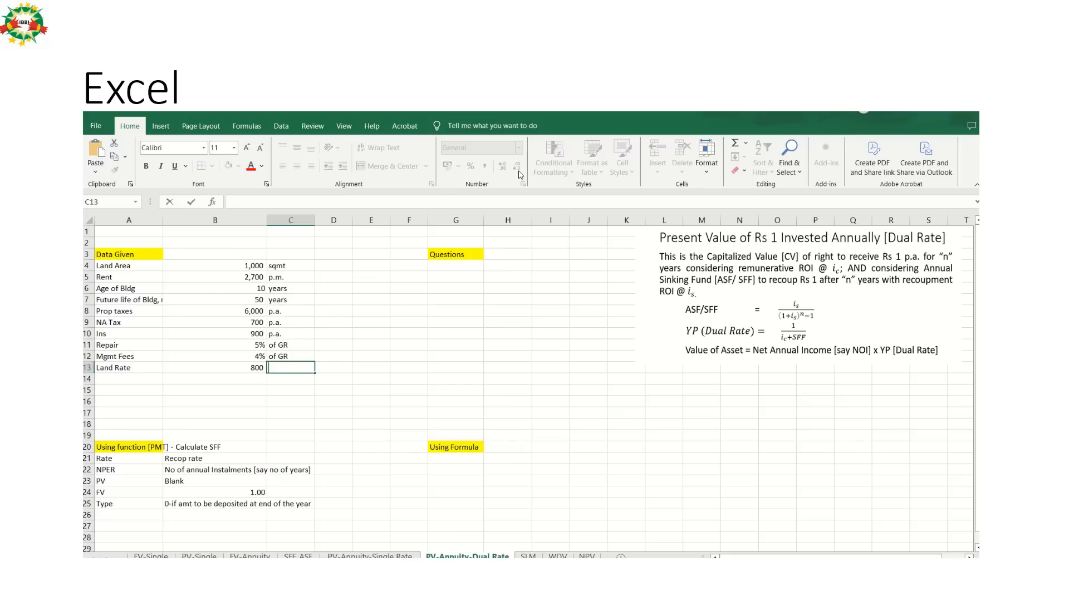
text(per sqmt)
key(Return)
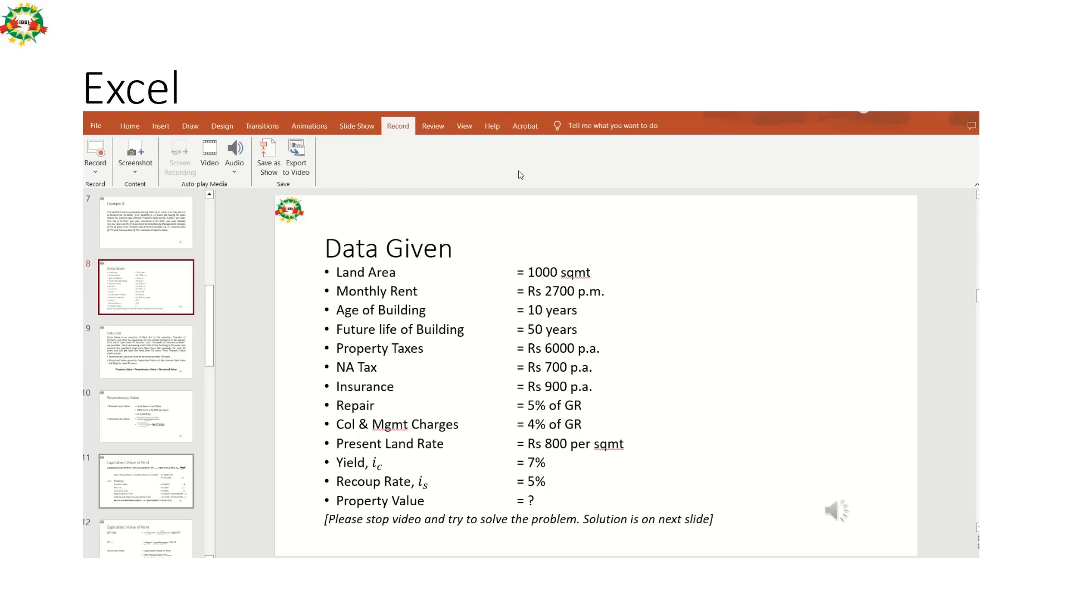
Fill row 14 with the label Yield, the slide's value of 7% and the unit p.a.
key(alt+Tab)
text(Y)
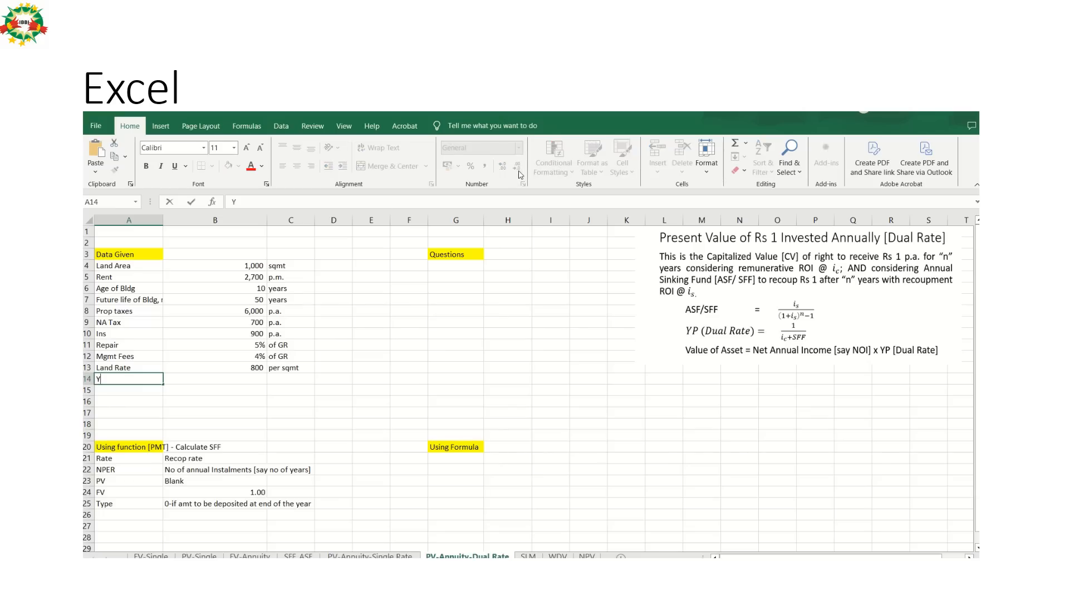
text(ield)
key(Tab)
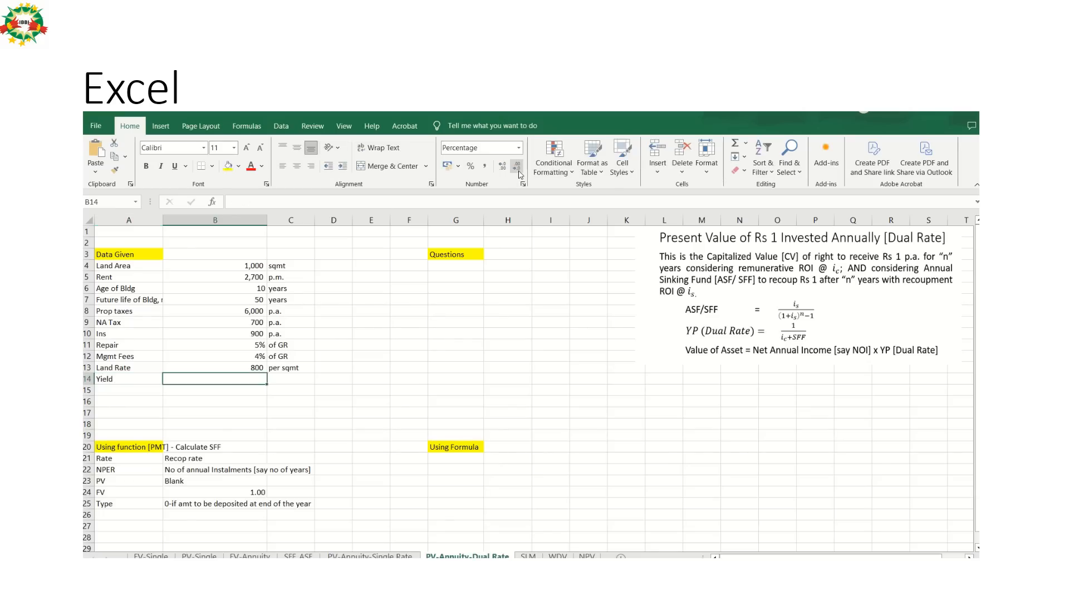
key(alt+Tab)
key(alt+Tab)
text(7%)
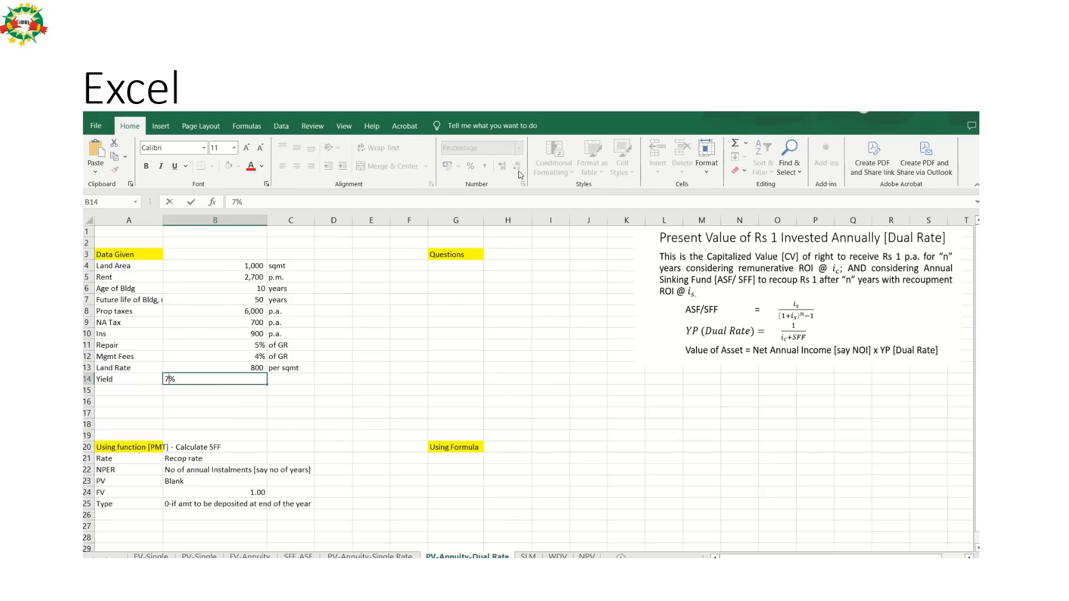
key(Tab)
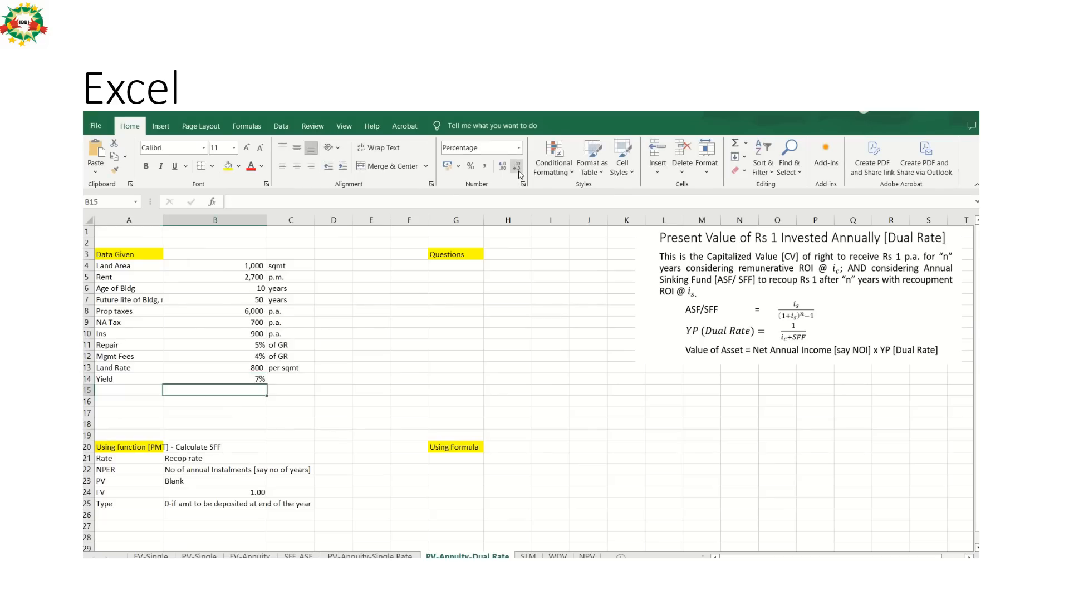
text(p.)
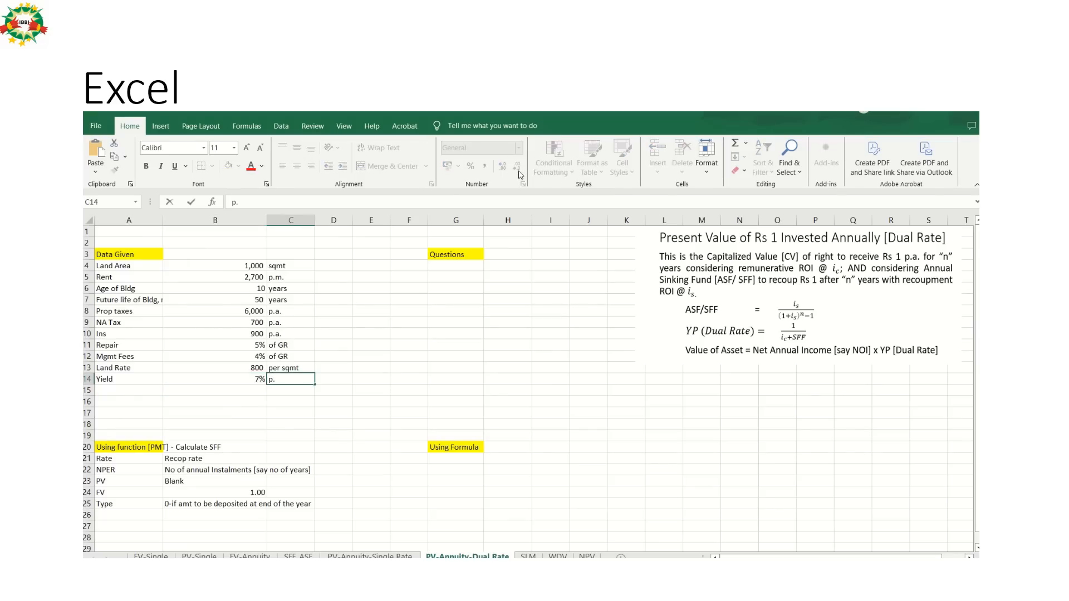
text(a.)
key(Return)
Fill row 15 with the label Recoup rate, the slide's value of 5% and the unit p.a.
key(alt+Tab)
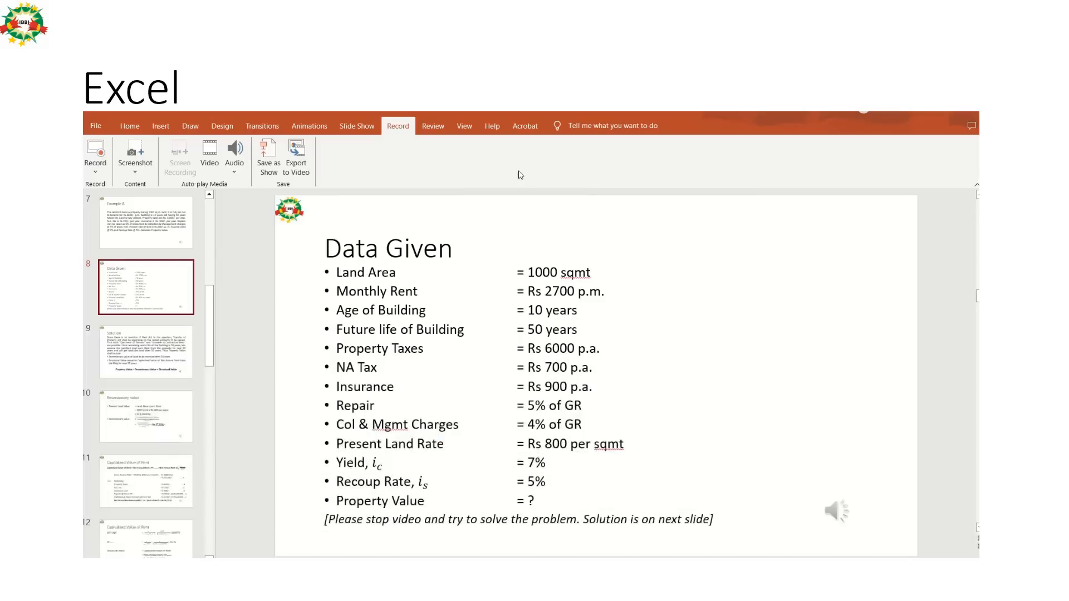
key(alt+Tab)
text(Reco)
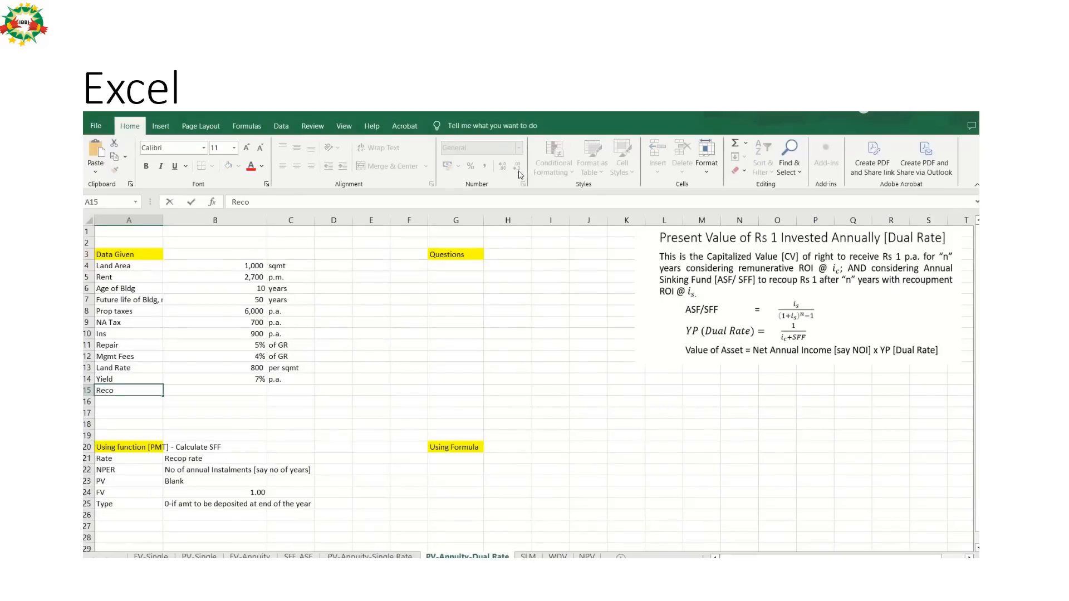
text(up rate)
key(Tab)
key(alt+Tab)
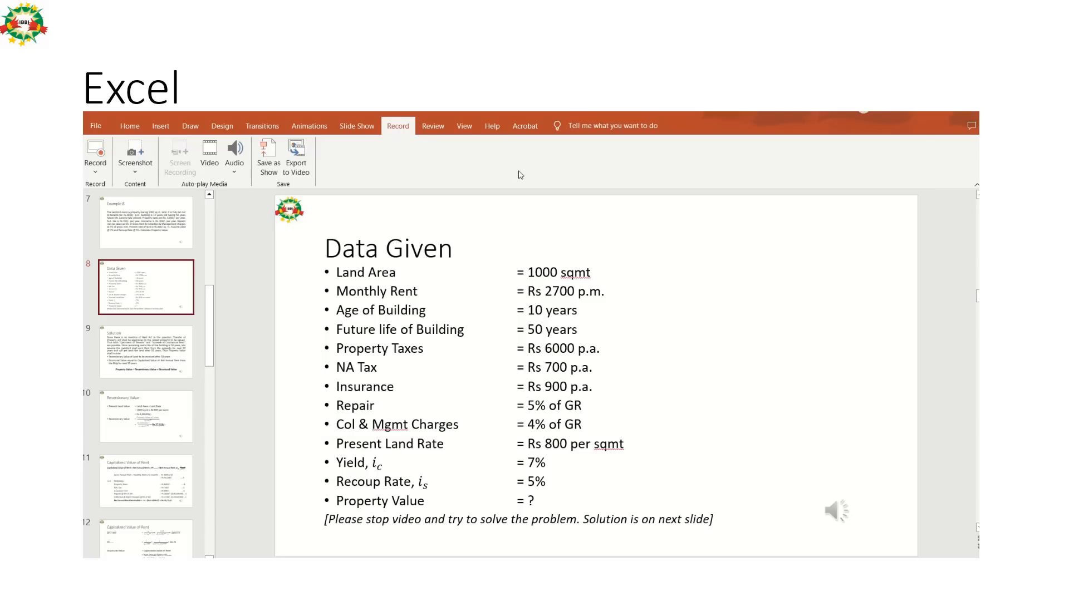
key(alt+Tab)
key(F2)
text(5%)
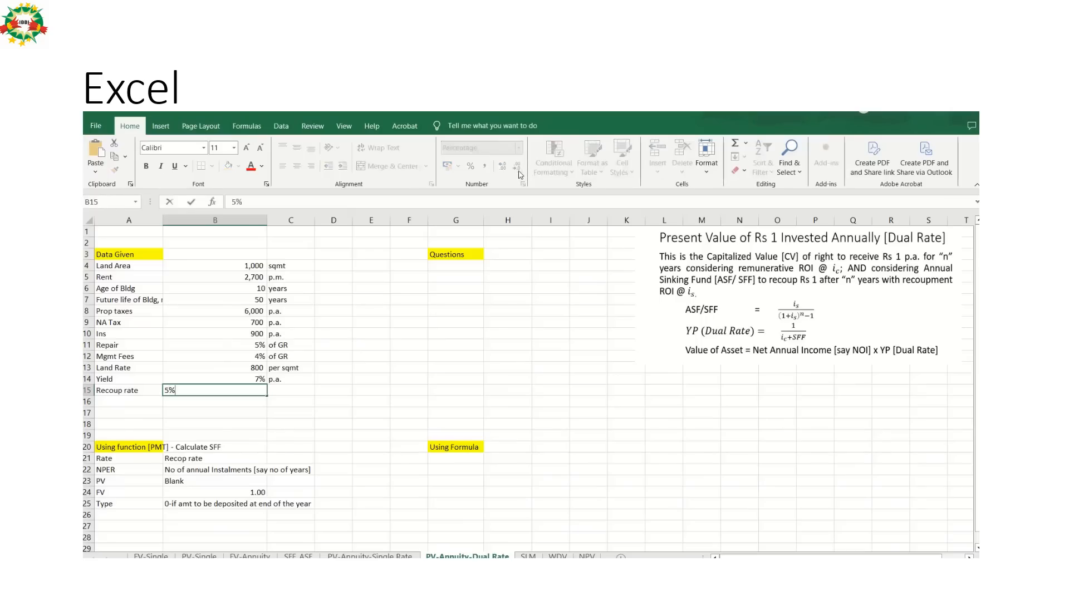
key(Tab)
text(p.a.)
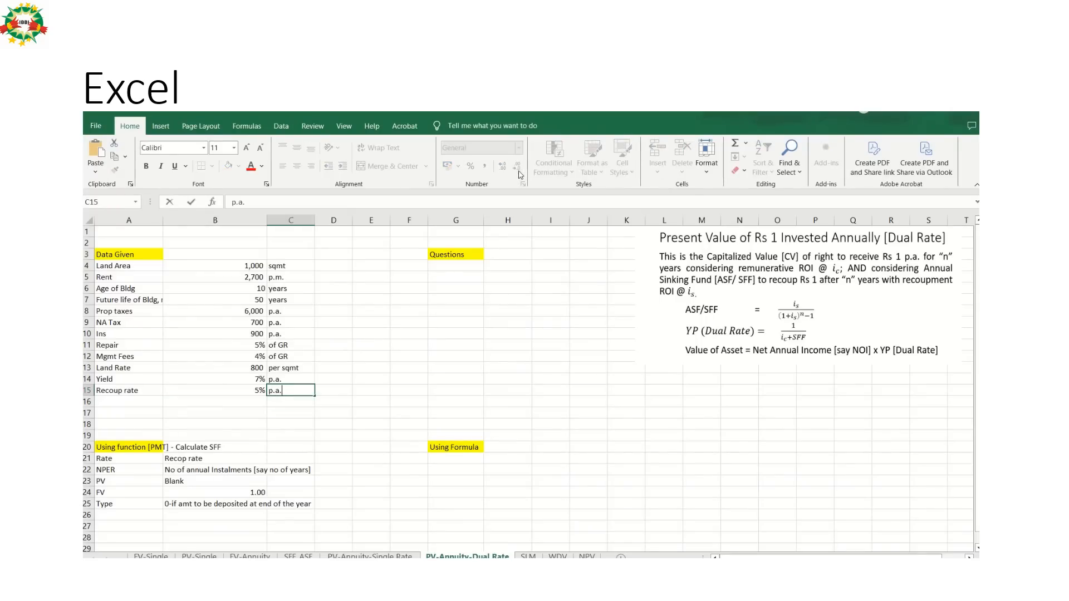
key(Return)
Recheck the Data Given slide and enter "Property Value?" in G4 under the Questions heading.
key(alt+Tab)
key(alt+Tab)
key(alt+Tab)
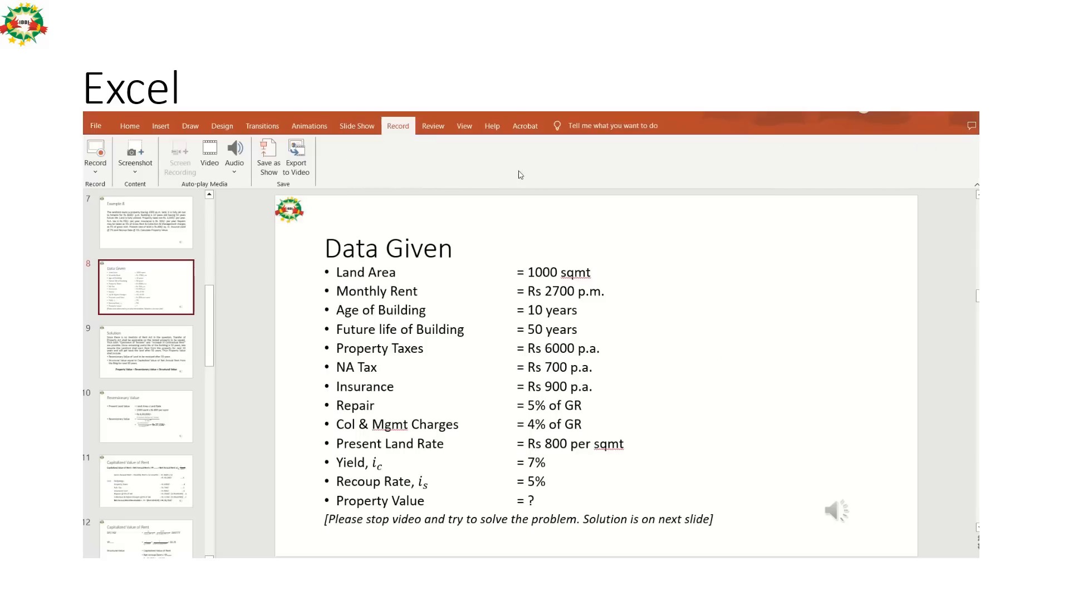
key(alt+Tab)
key(Up)
key(Up)
key(Up)
key(Up)
key(Up)
key(Up)
key(Up)
key(Up)
key(Up)
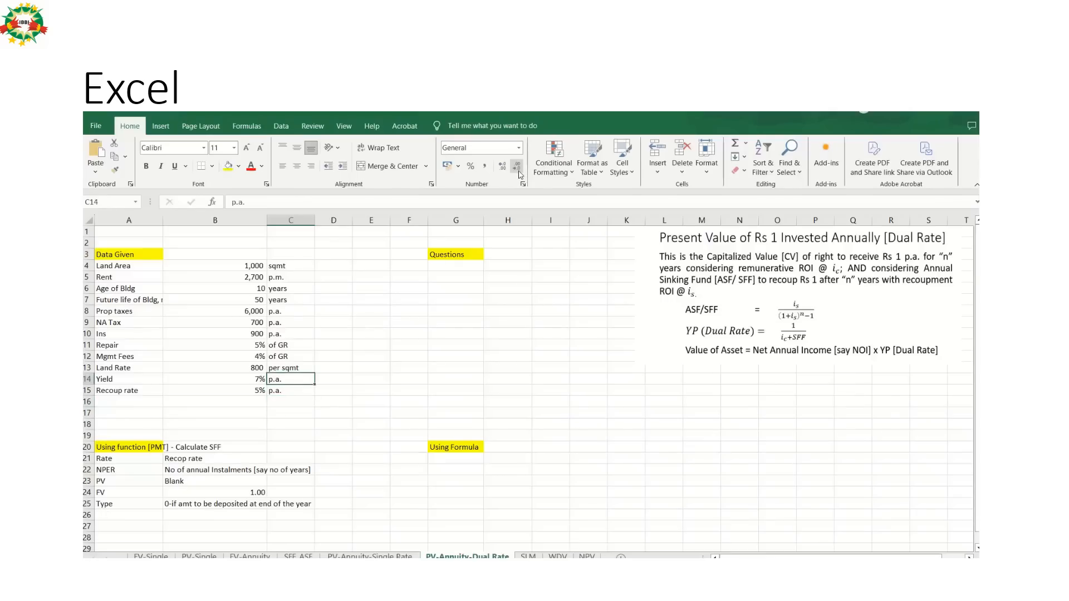
key(Up)
key(Up)
key(Up)
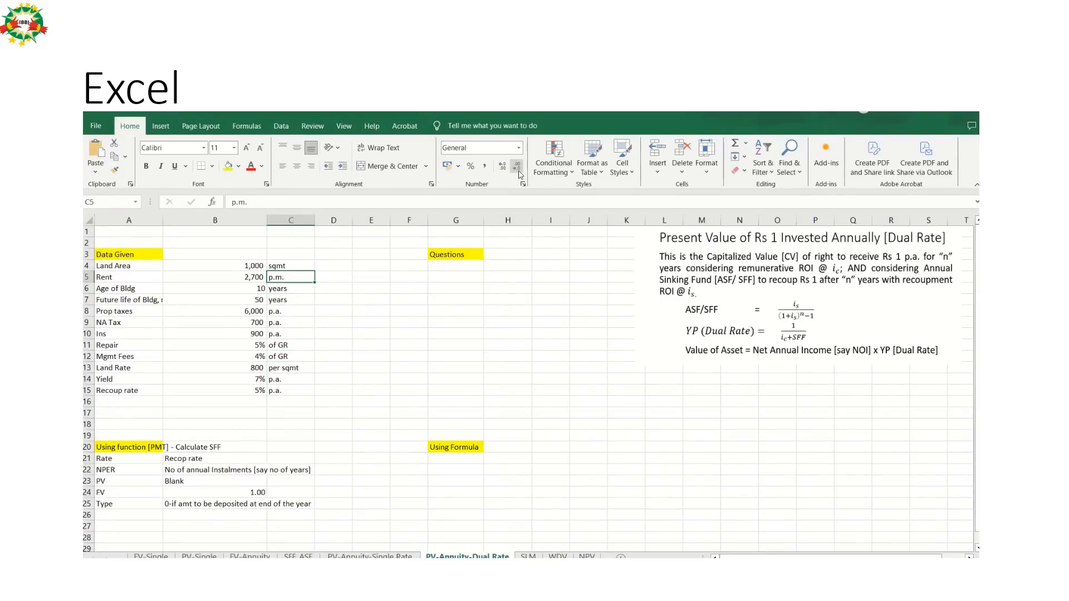
key(Right)
key(Right)
key(Right)
key(Right)
text(P)
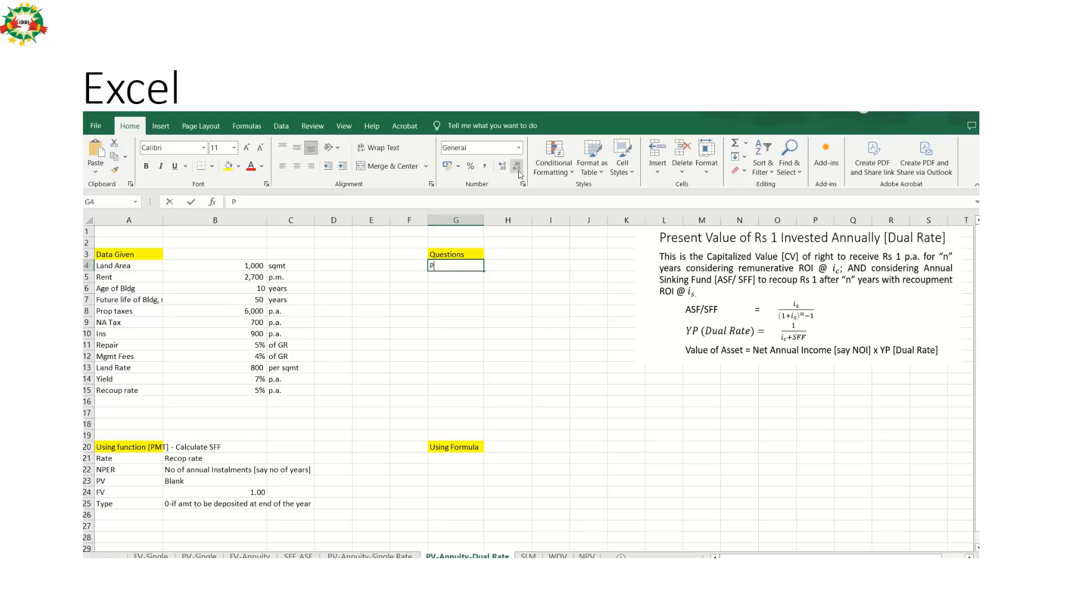
text(roperty)
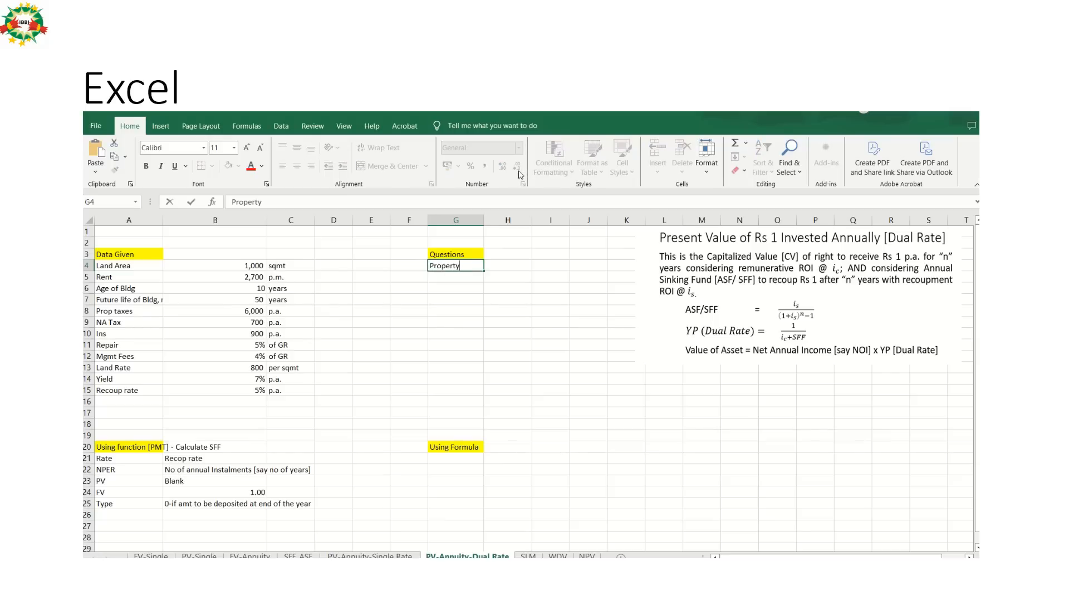
text( Value?)
key(Return)
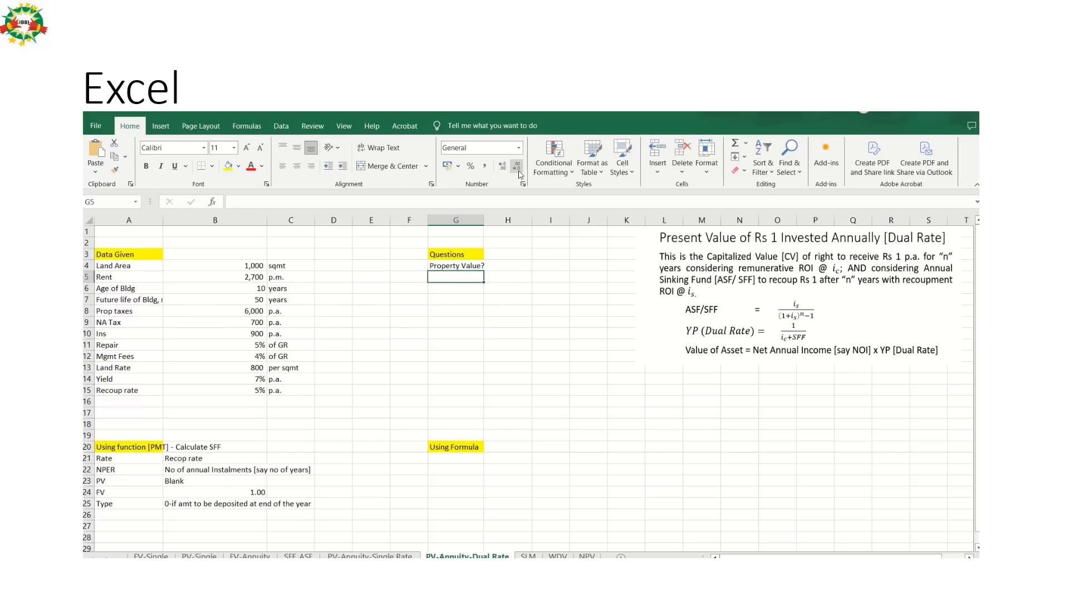
Review the Solution and Reversionary Value slides in PowerPoint for the calculation method, and return to the Excel sheet.
key(alt+Tab)
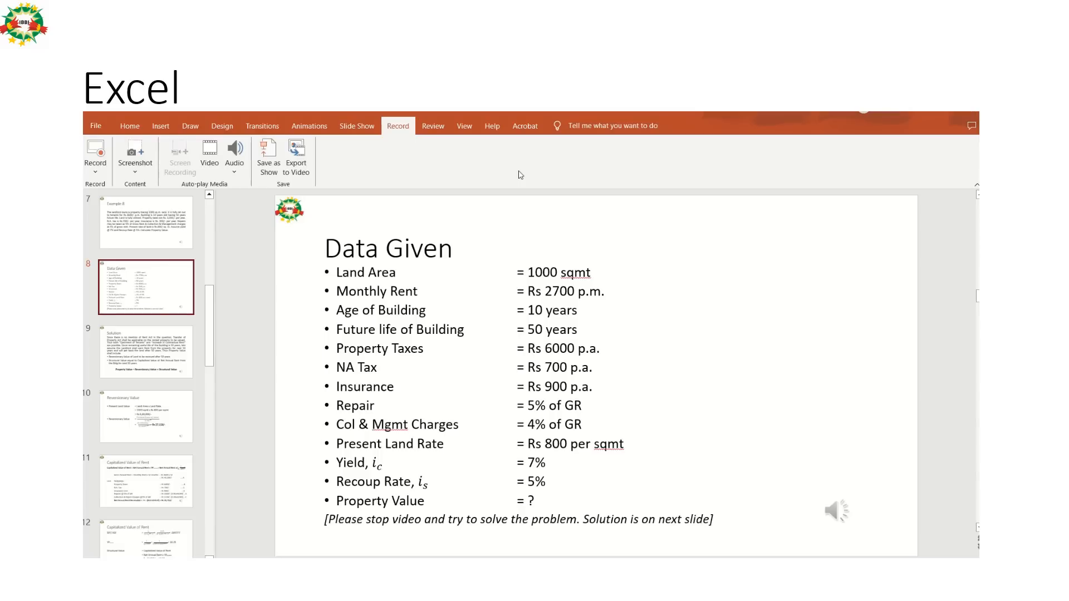
key(Down)
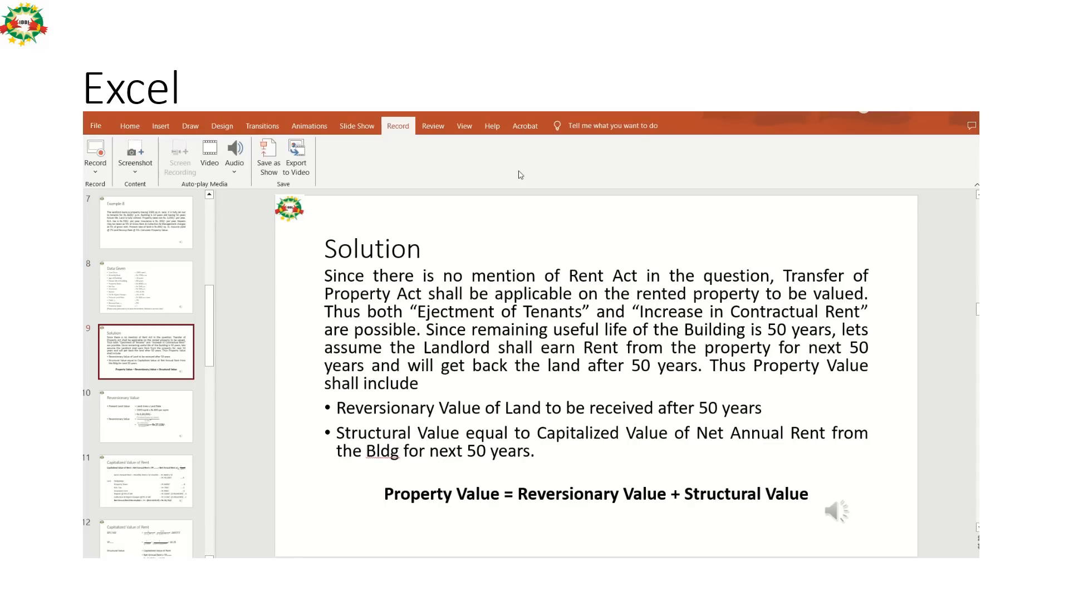
key(Down)
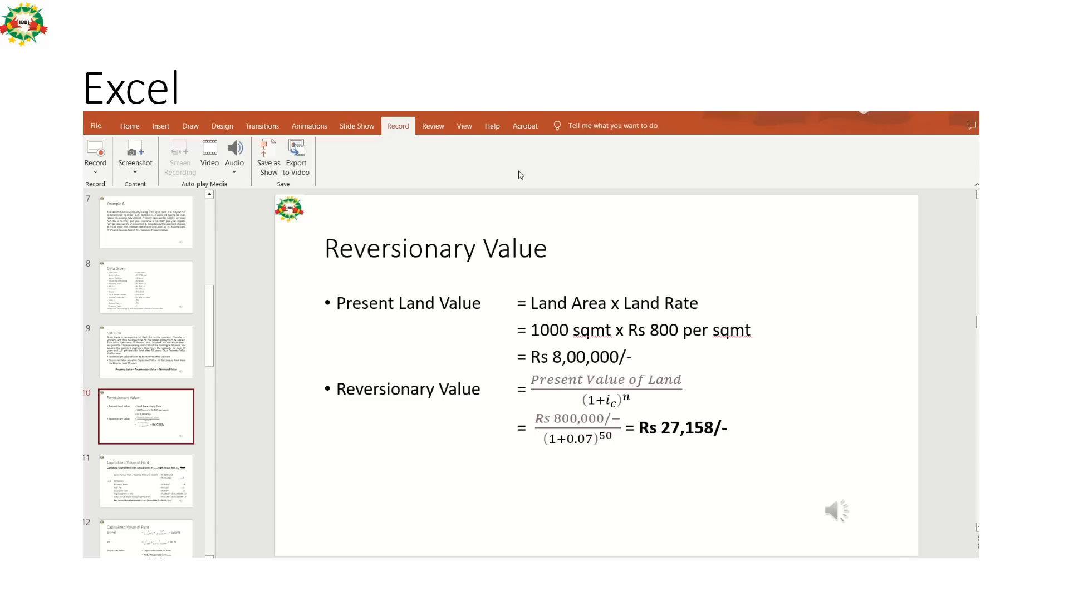
key(alt+Tab)
key(Down)
key(Down)
key(Down)
key(Down)
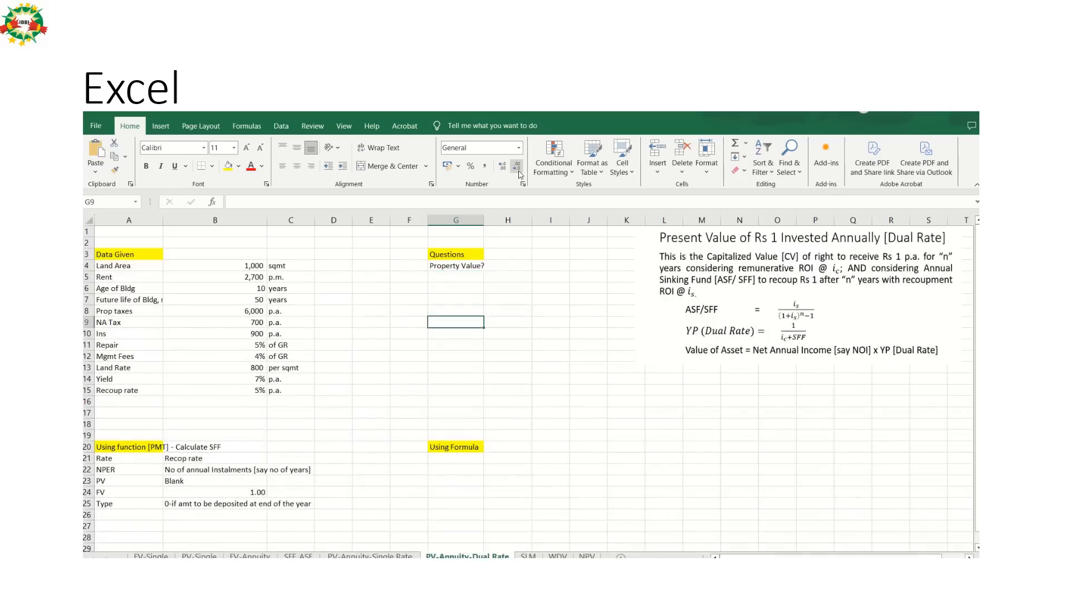
key(Down)
key(Down)
key(Down)
key(Down)
key(Down)
key(Down)
key(Down)
key(Down)
key(Down)
key(Down)
key(Down)
key(Down)
key(Down)
key(Down)
key(Down)
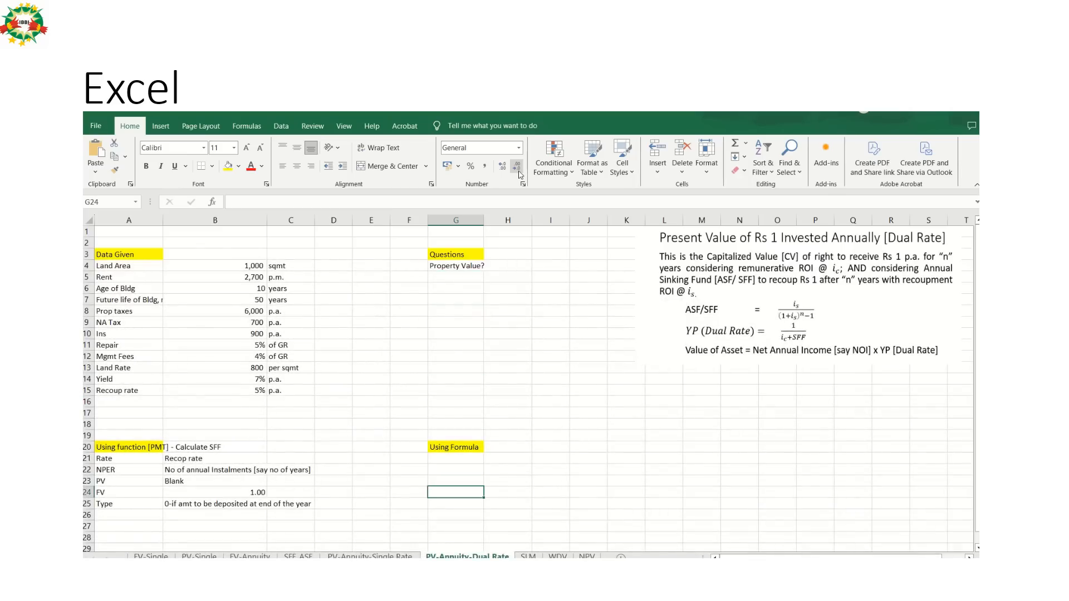
key(Down)
key(Down)
key(Down)
key(Down)
key(Left)
key(Left)
key(Left)
key(Left)
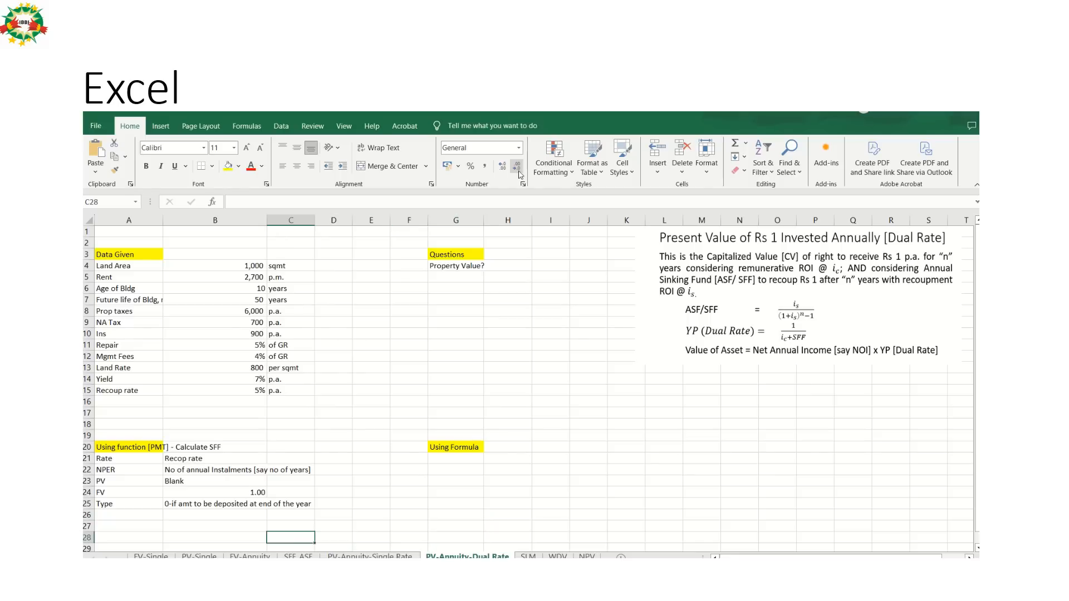
key(Up)
key(Up)
key(Up)
key(Up)
key(Up)
key(Up)
key(Up)
key(Up)
key(Up)
key(Up)
key(Up)
key(Up)
key(Up)
key(Up)
key(Up)
key(Up)
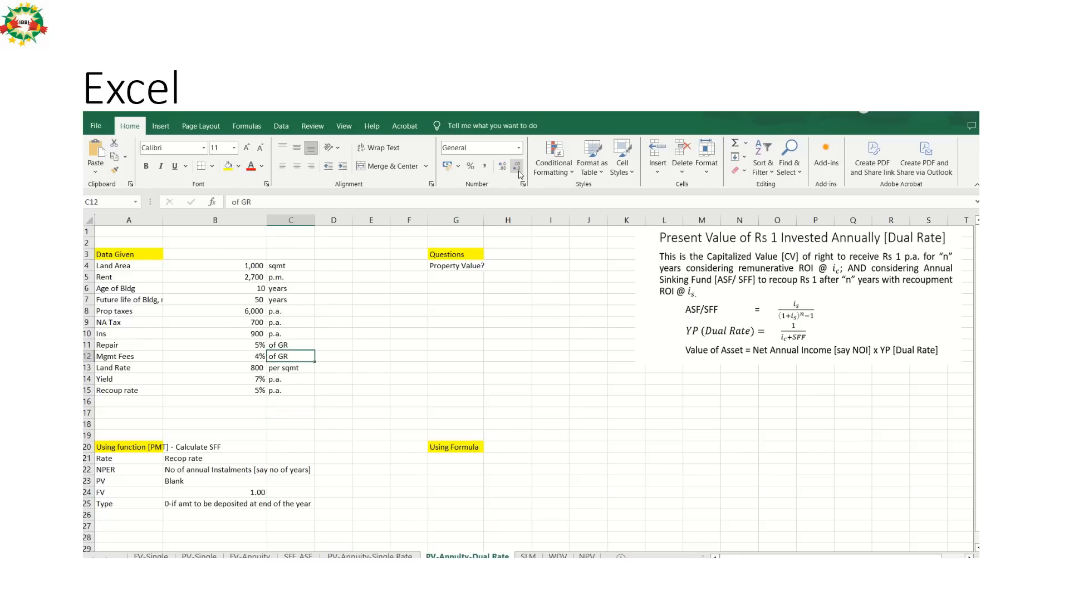
key(Right)
key(Right)
key(Right)
key(Right)
key(Right)
key(Right)
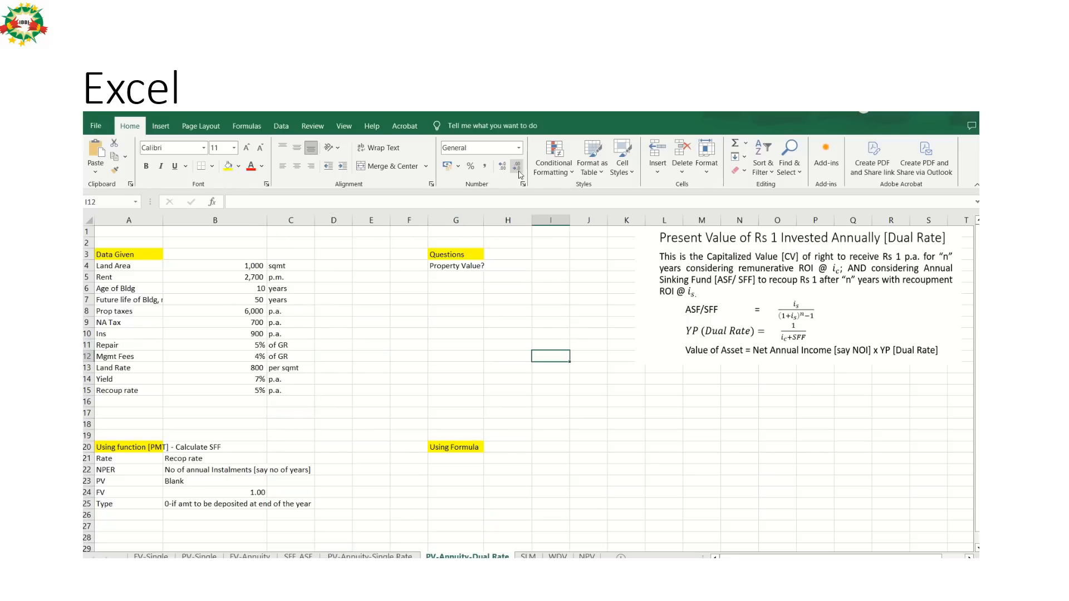
key(Down)
key(Down)
key(Down)
key(Down)
key(Right)
key(Right)
key(Right)
key(Right)
key(Right)
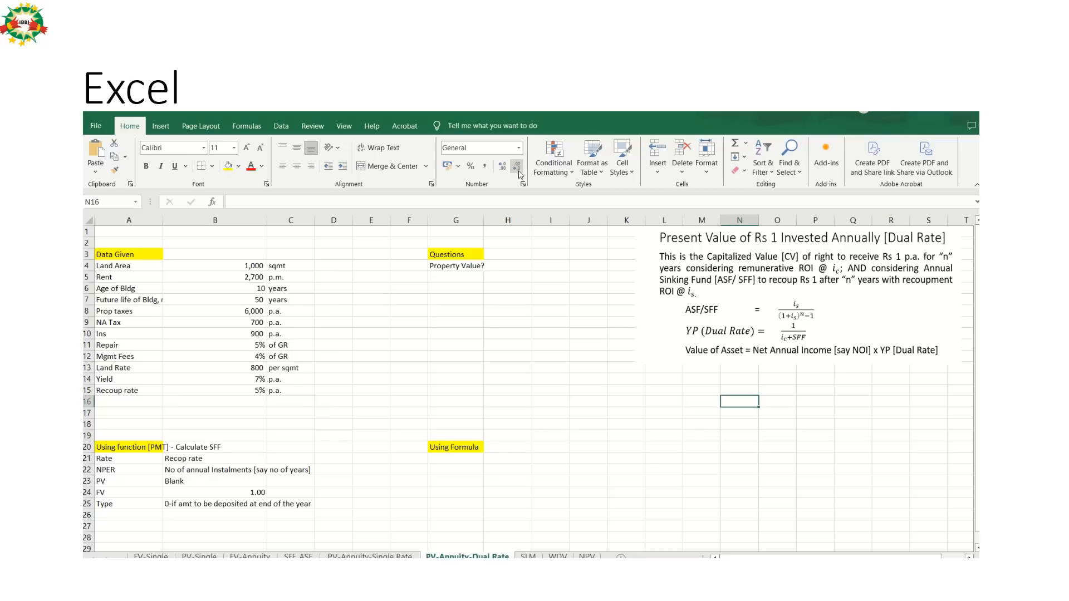
Enter the heading "Revrsionary Value of Land" in M16 and make it bold.
key(Left)
text(R)
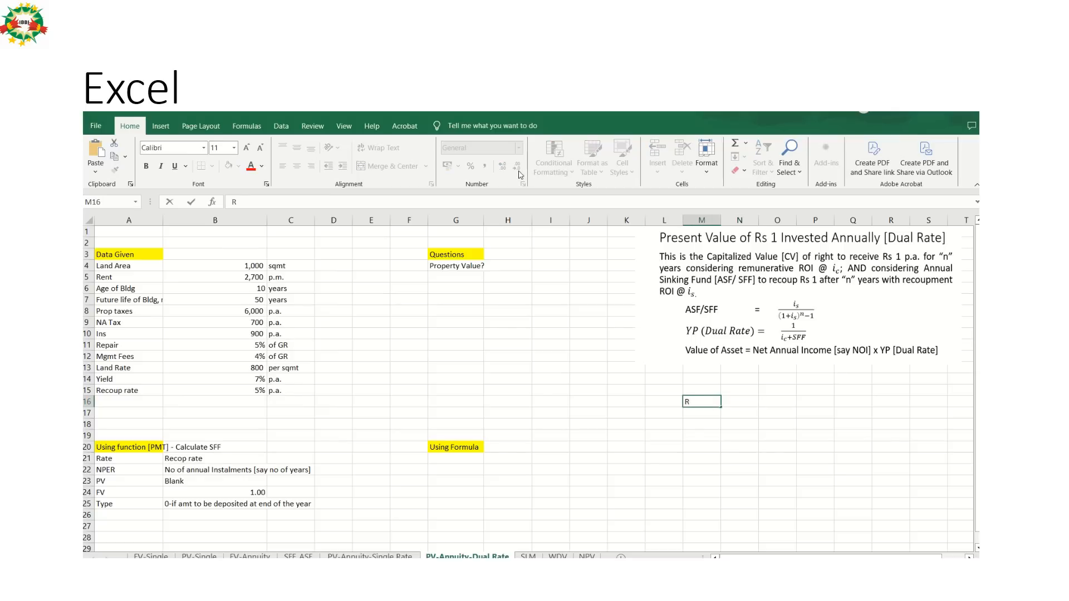
text(evrsionary Value of)
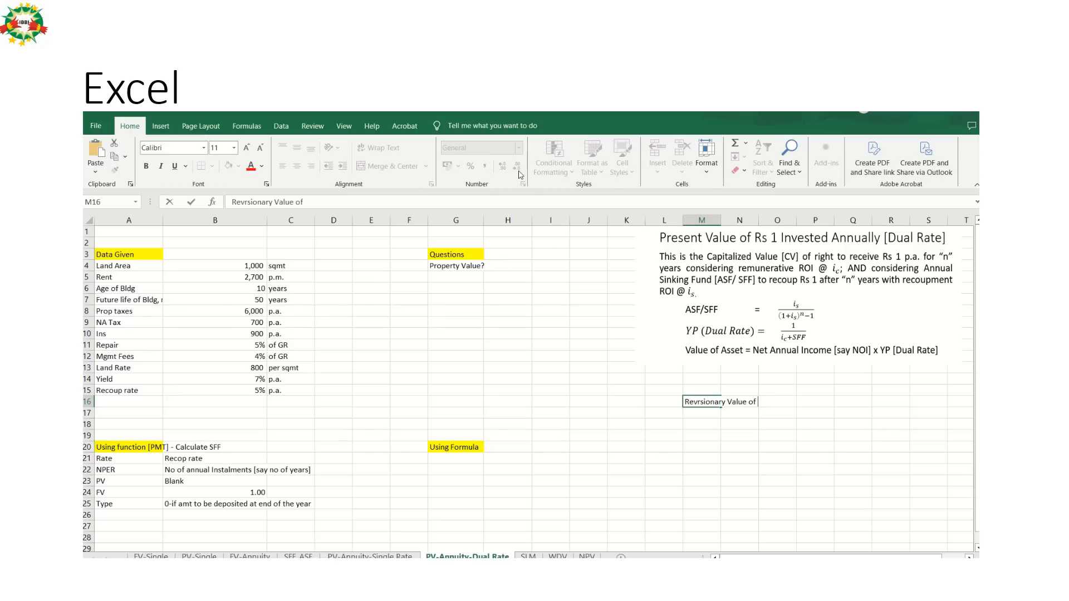
text( Land)
key(Return)
key(Up)
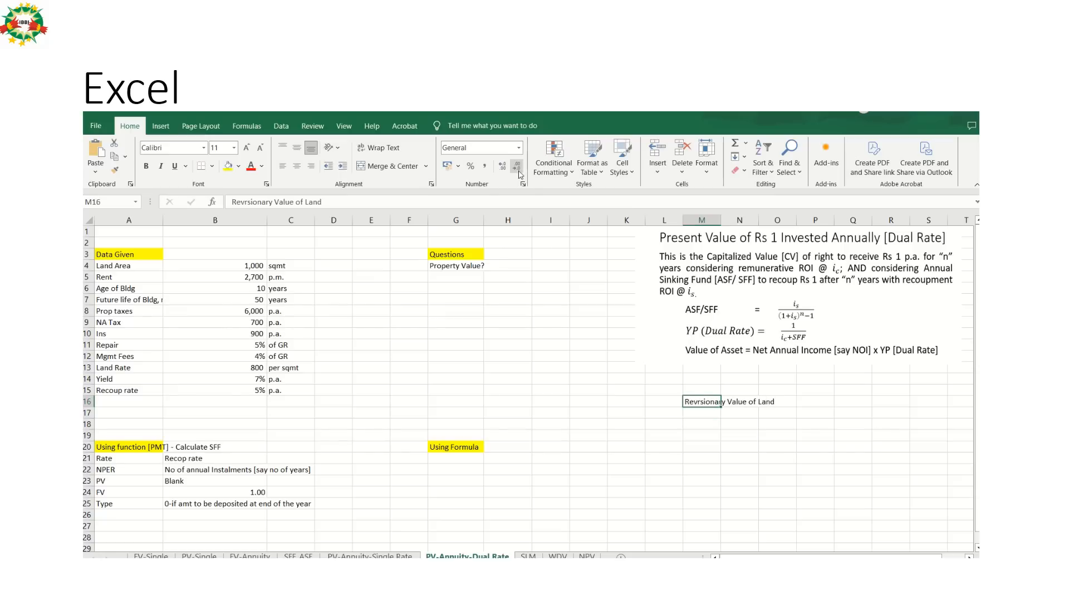
key(ctrl+b)
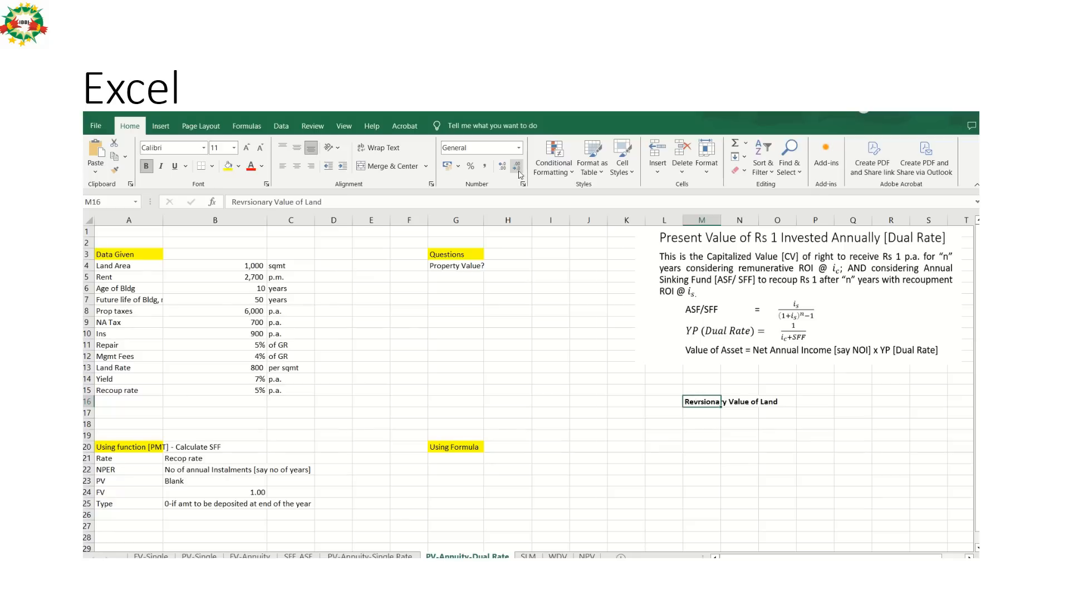
key(Left)
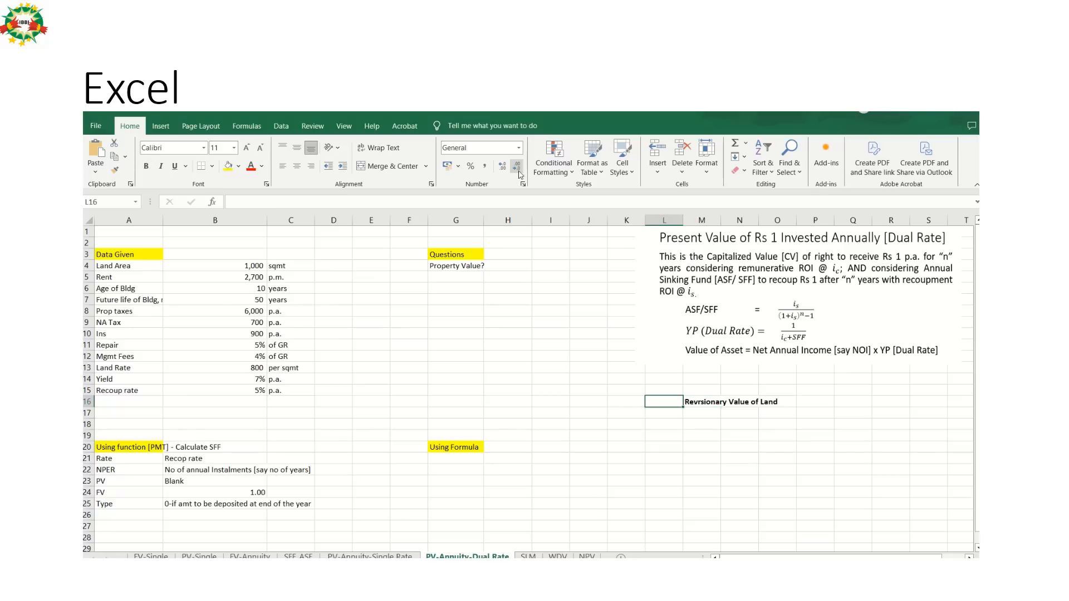
key(Left)
key(Right)
key(Right)
key(Right)
key(Left)
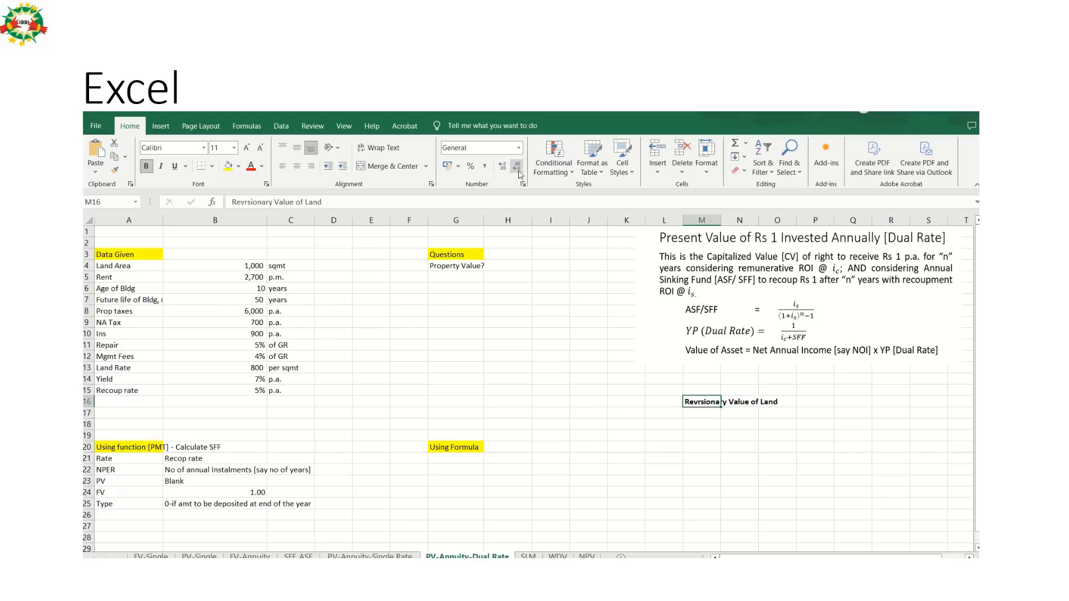
Check the Reversionary Value slide in PowerPoint, and enter the label "Present Land Value" in M17 of the Excel sheet.
key(Down)
key(alt+Tab)
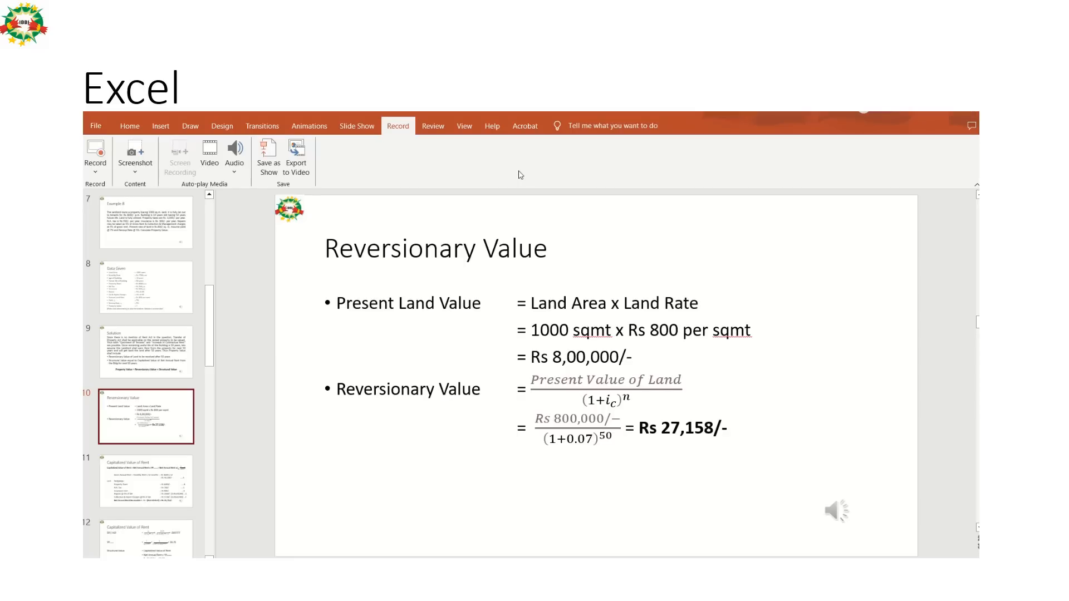
key(alt+Tab)
text(L)
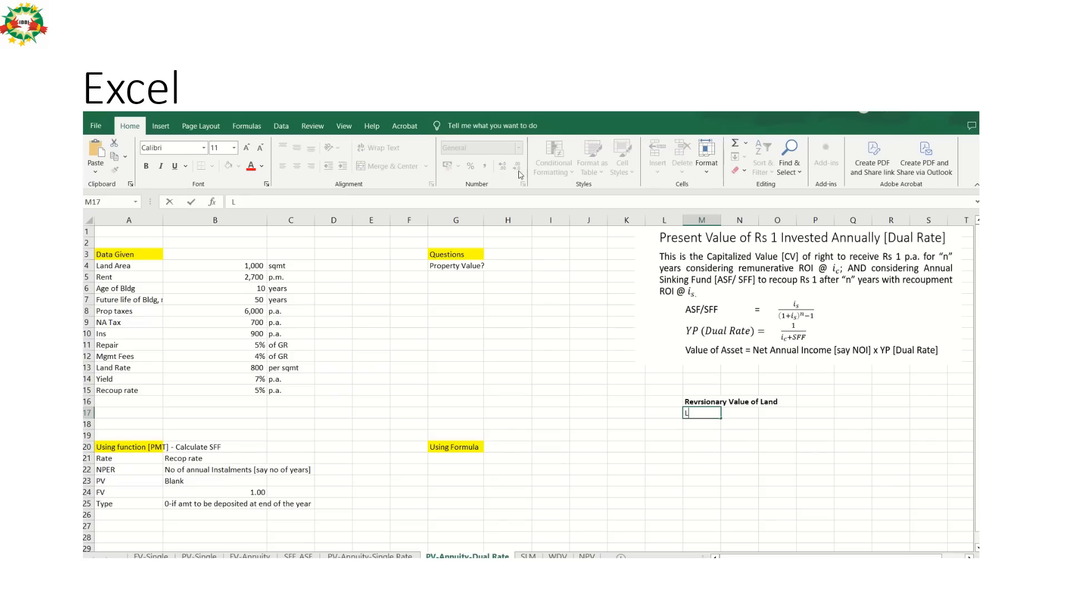
key(BackSpace)
text(Present Valu)
key(BackSpace)
key(BackSpace)
key(BackSpace)
key(BackSpace)
key(BackSpace)
text(Land Value)
key(Return)
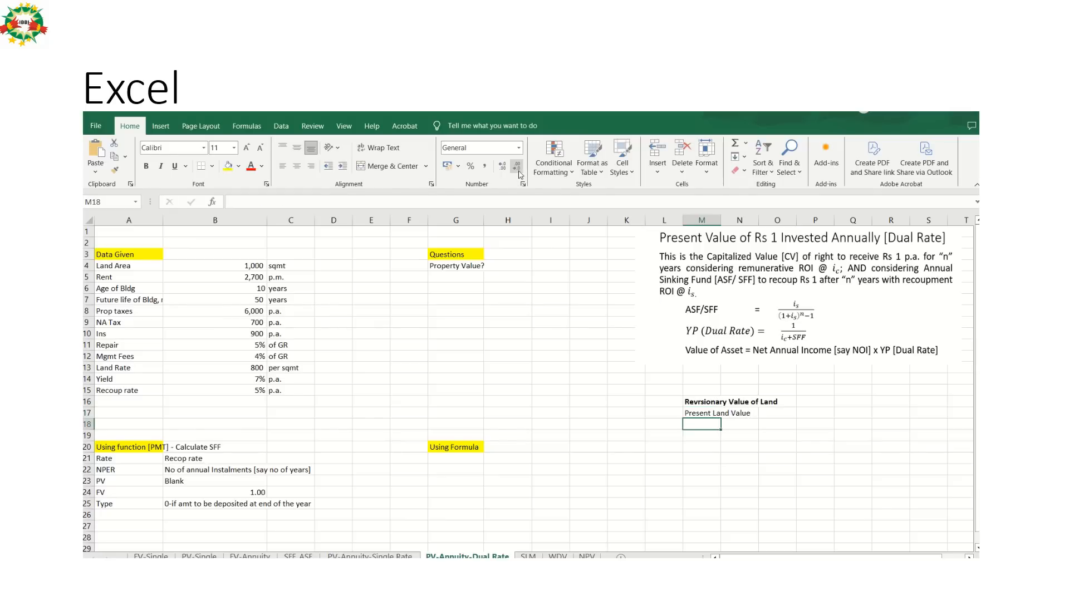
Calculate the present land value in O17 as land rate times land area with the formula =B13*B4.
key(Up)
key(Right)
key(Right)
text(=)
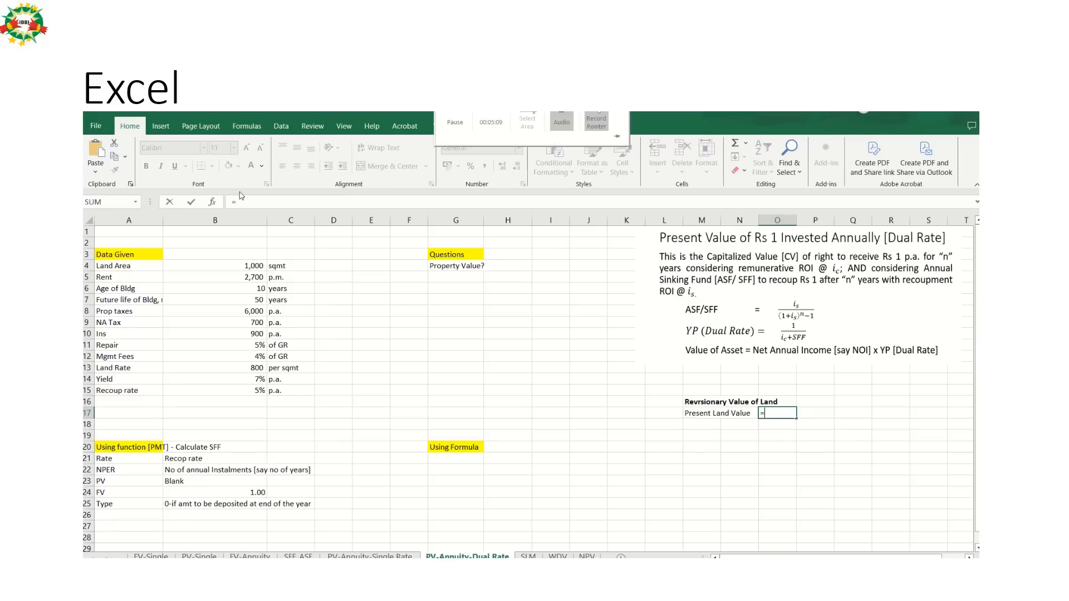
click(245, 368)
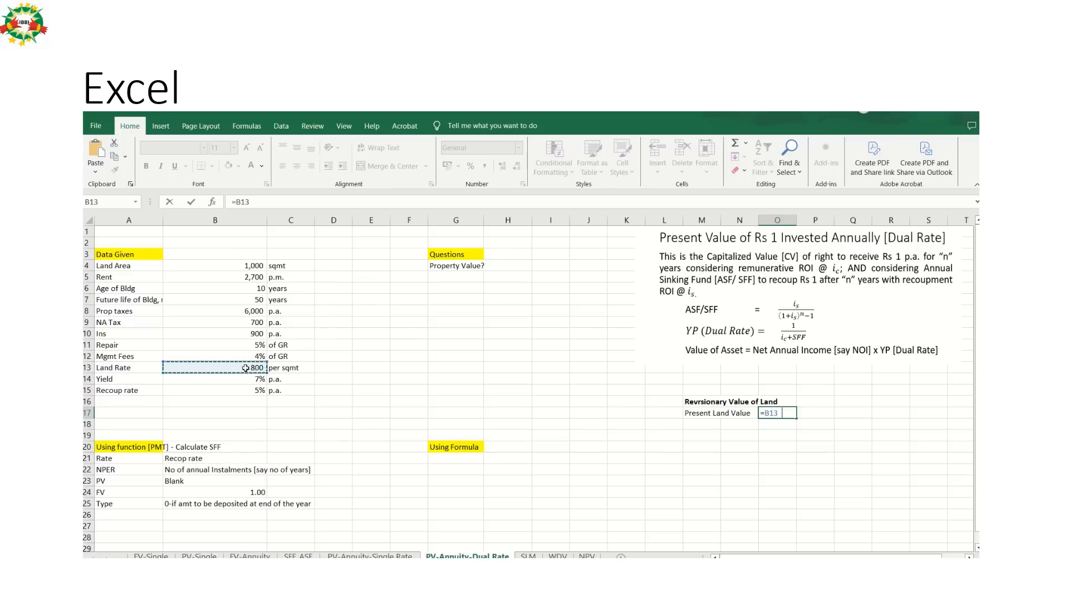
text(*)
click(255, 266)
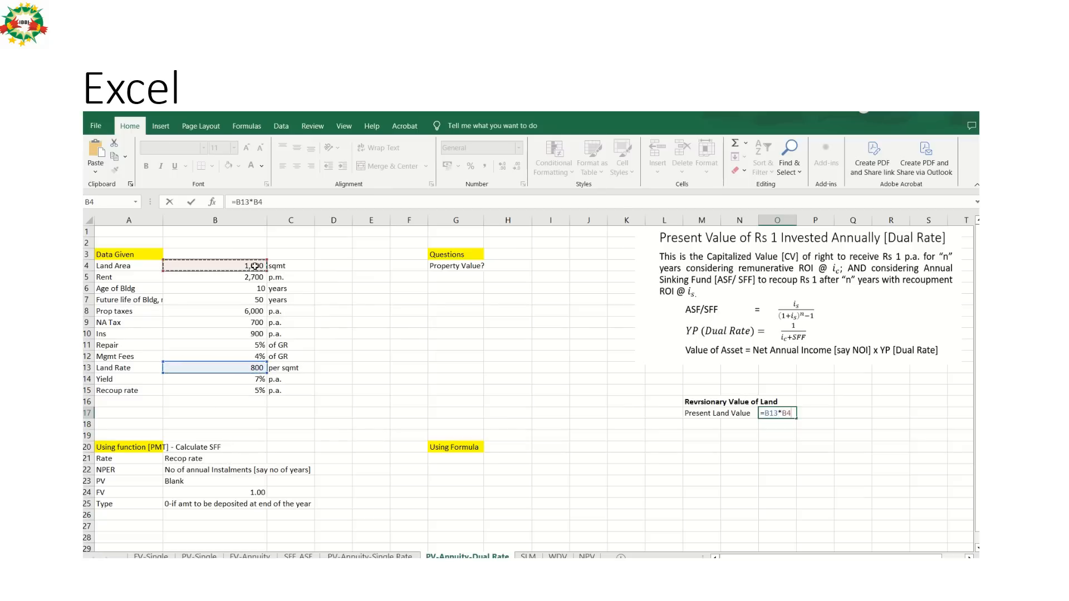
key(Return)
Enter the unit INR in P17 beside the present land value.
key(Up)
key(Right)
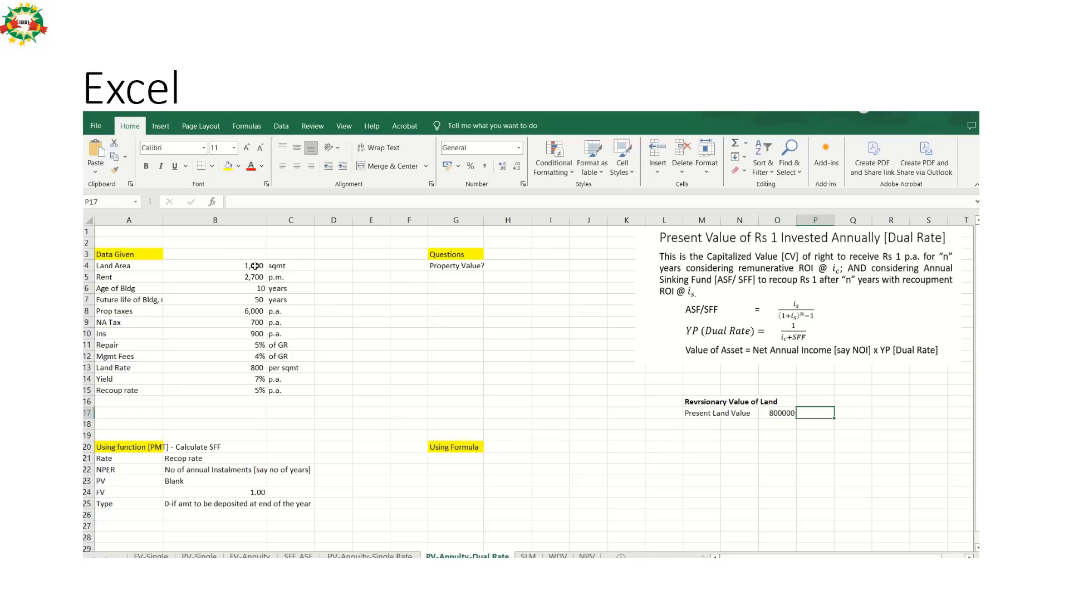
text(INR)
key(Return)
key(Up)
key(Left)
key(Left)
key(Left)
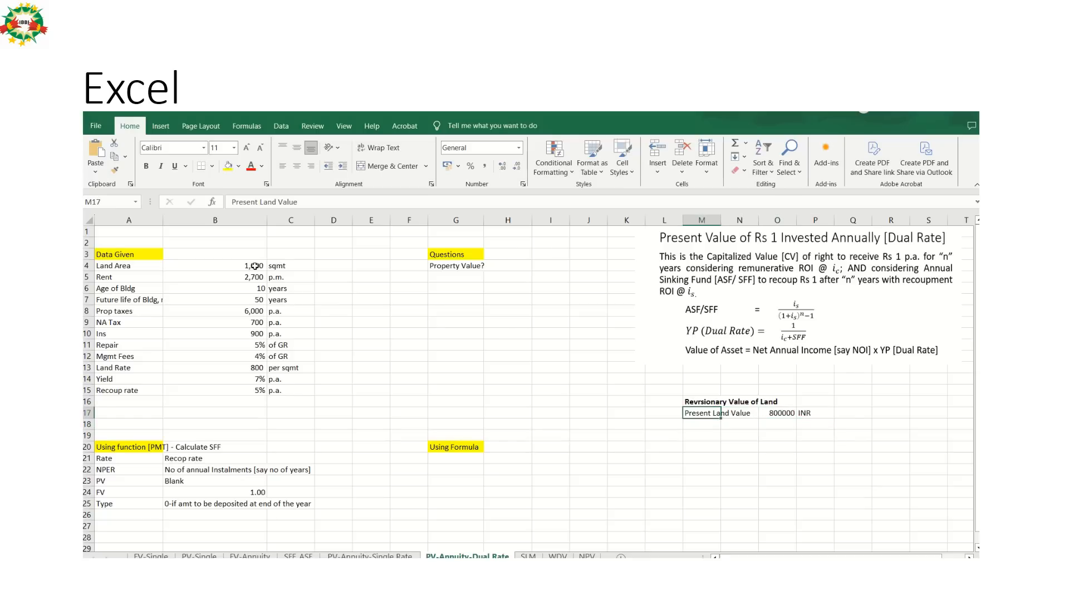
Review the reversionary value formula on the PowerPoint slide, and enter the label "Rev Value" in M18 of the Excel sheet.
key(Down)
key(alt+Tab)
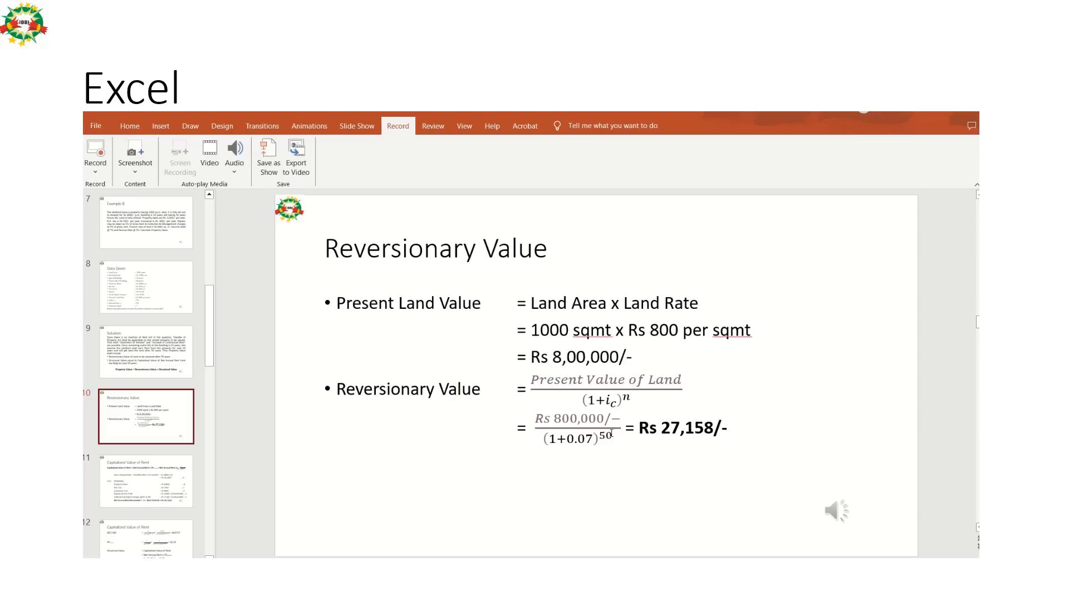
key(alt+Tab)
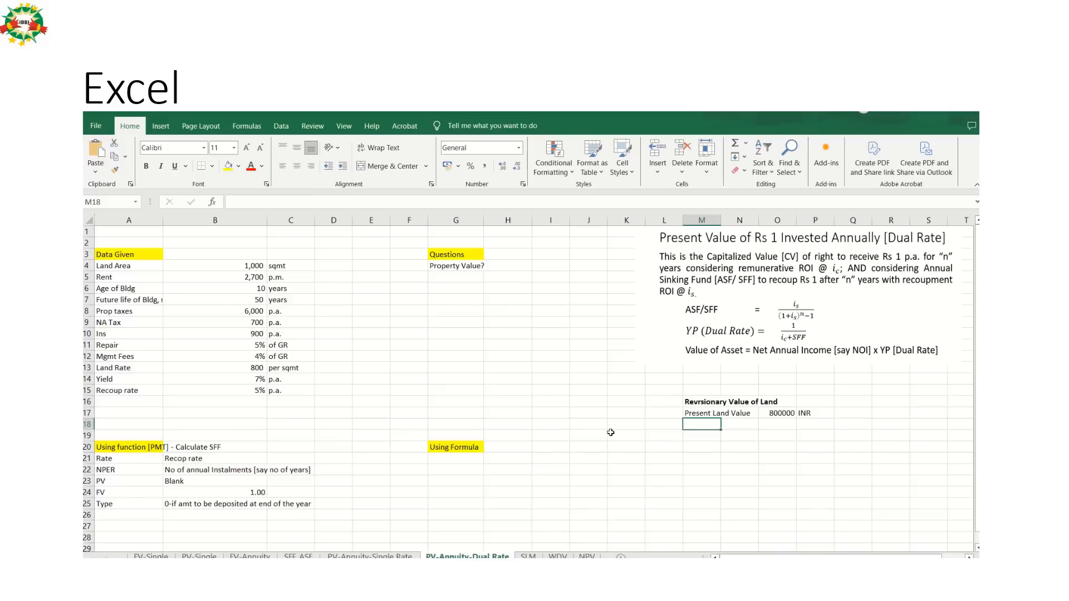
key(alt+Tab)
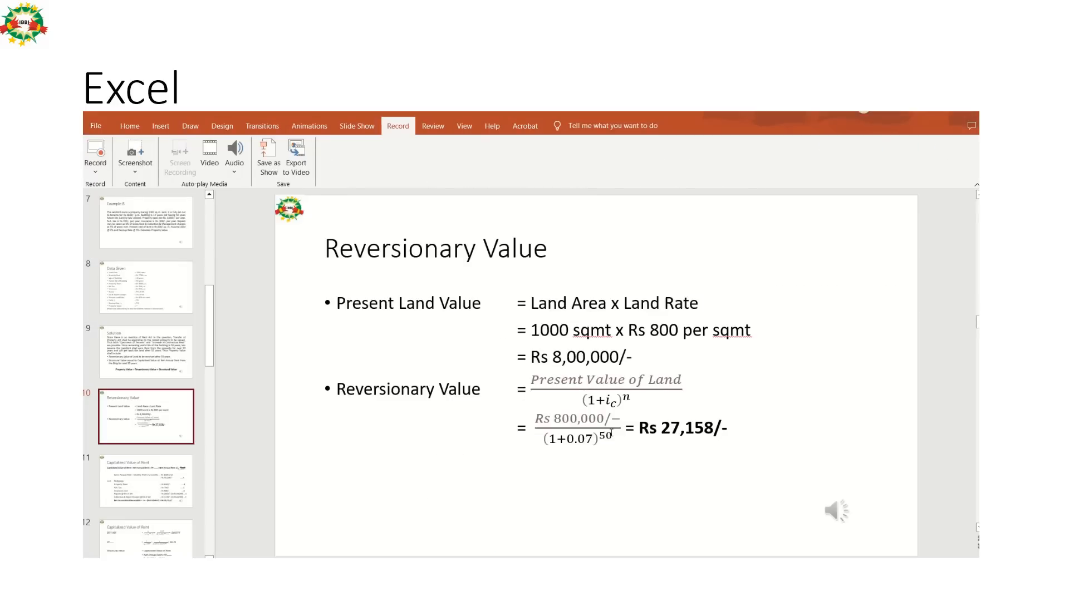
key(alt+Tab)
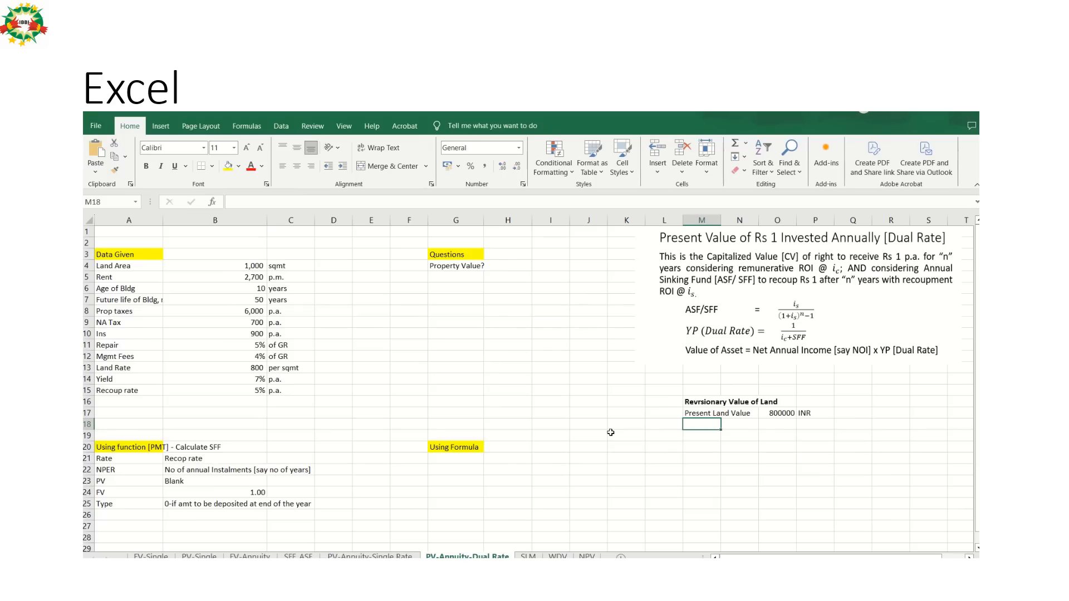
text(Rev V)
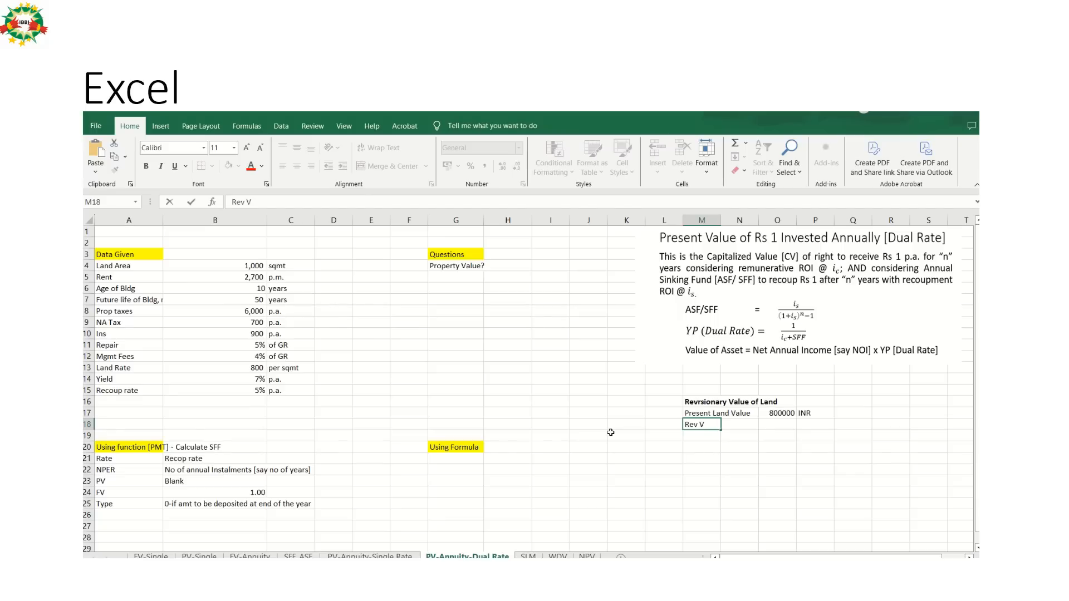
text(alue)
key(Tab)
key(Tab)
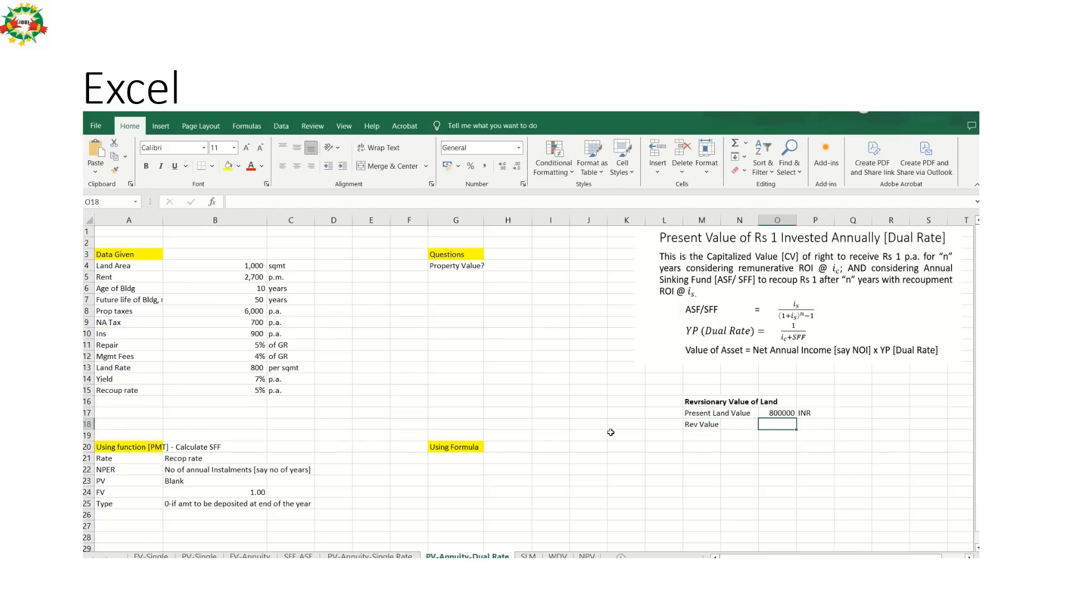
Calculate the reversionary value in O18 with the formula =O17/(1+B14)^50.
text(=)
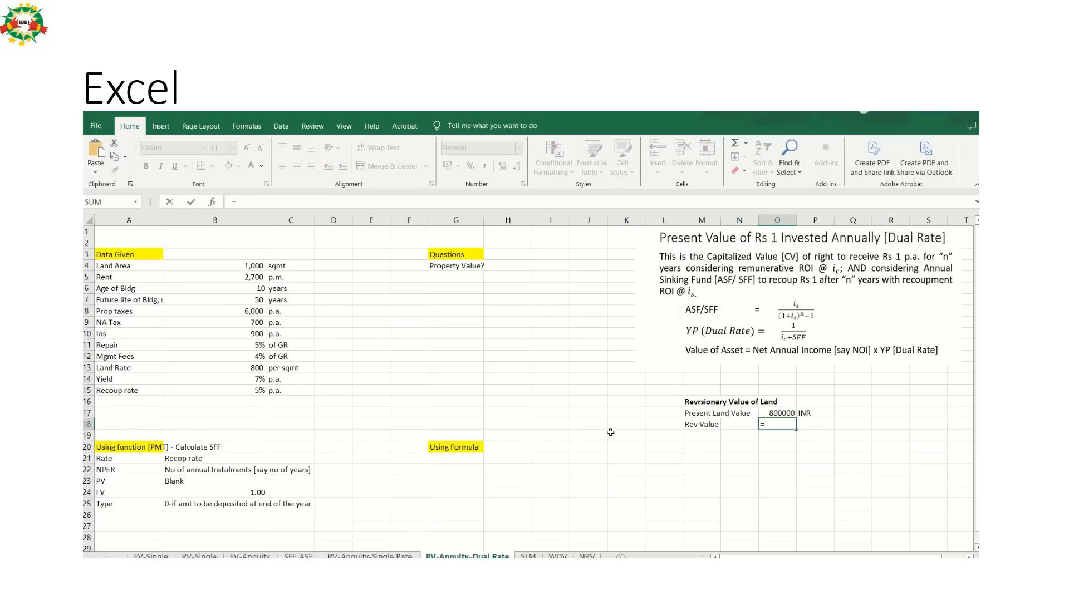
key(Up)
text(/)
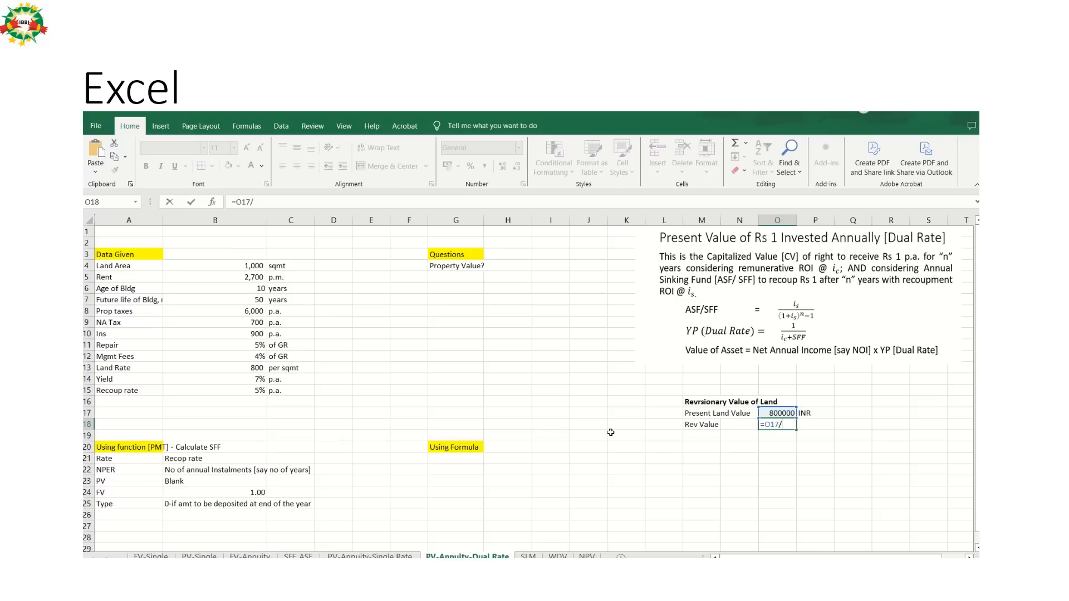
text((1+)
click(259, 380)
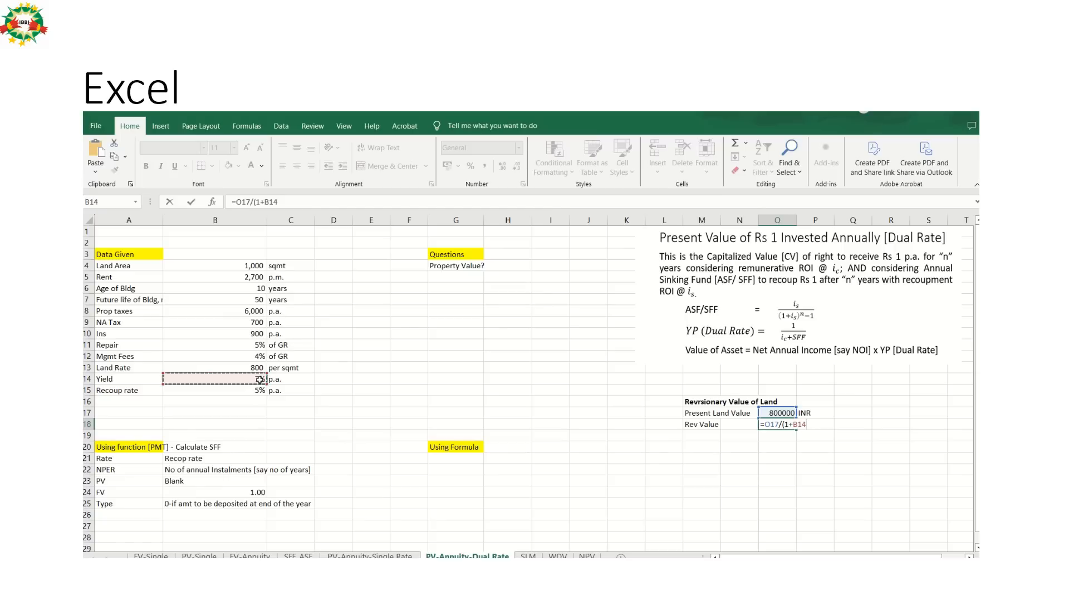
text()^50)
key(Return)
Format the reversionary value in O18 with a thousands separator, no decimals and bold text.
key(Up)
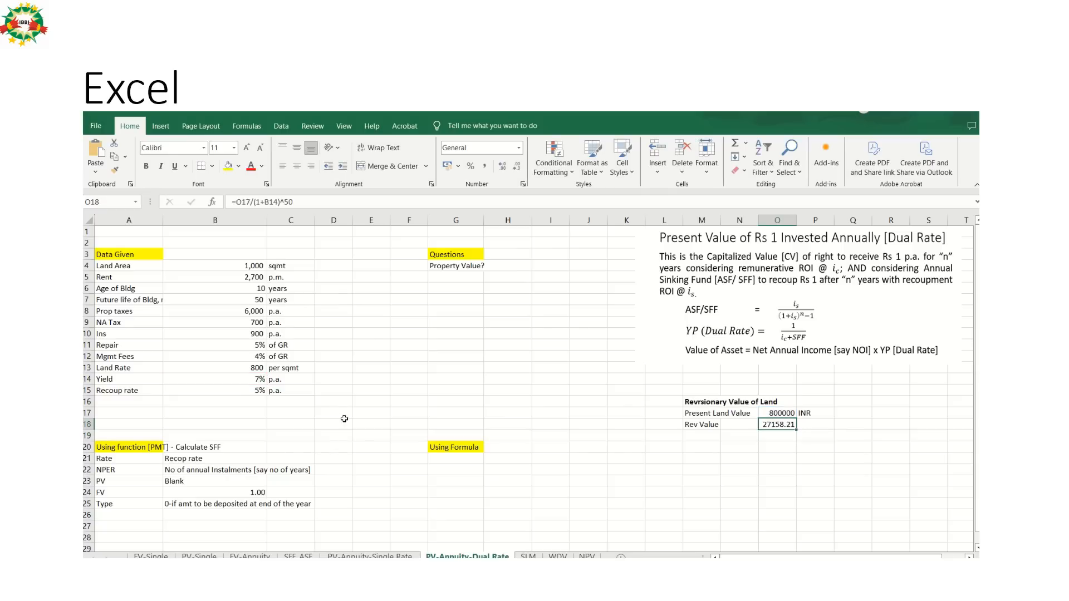
click(516, 166)
click(517, 165)
click(484, 169)
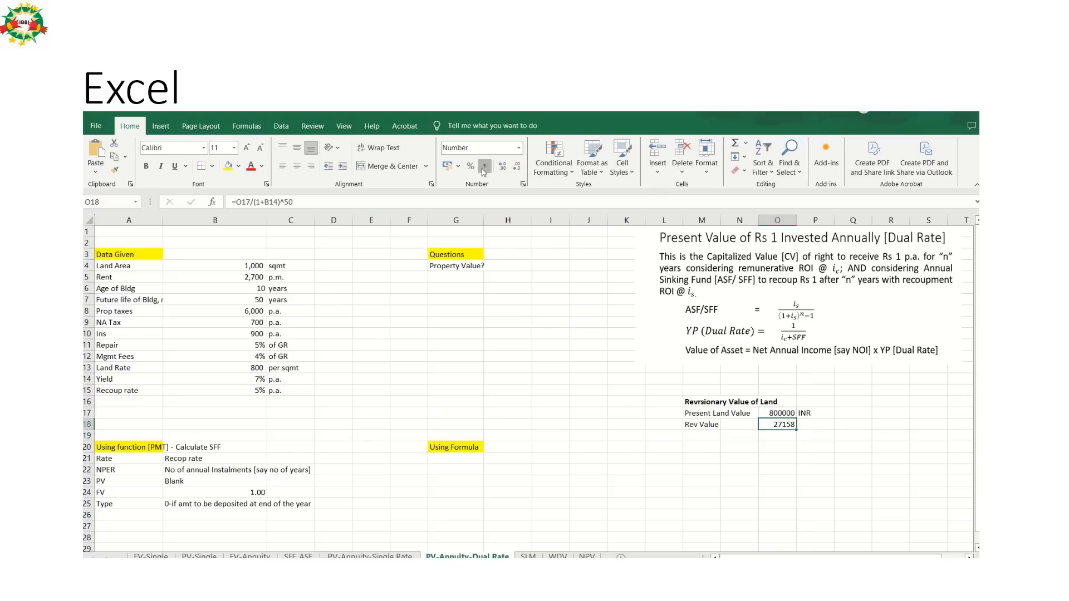
click(516, 167)
click(516, 167)
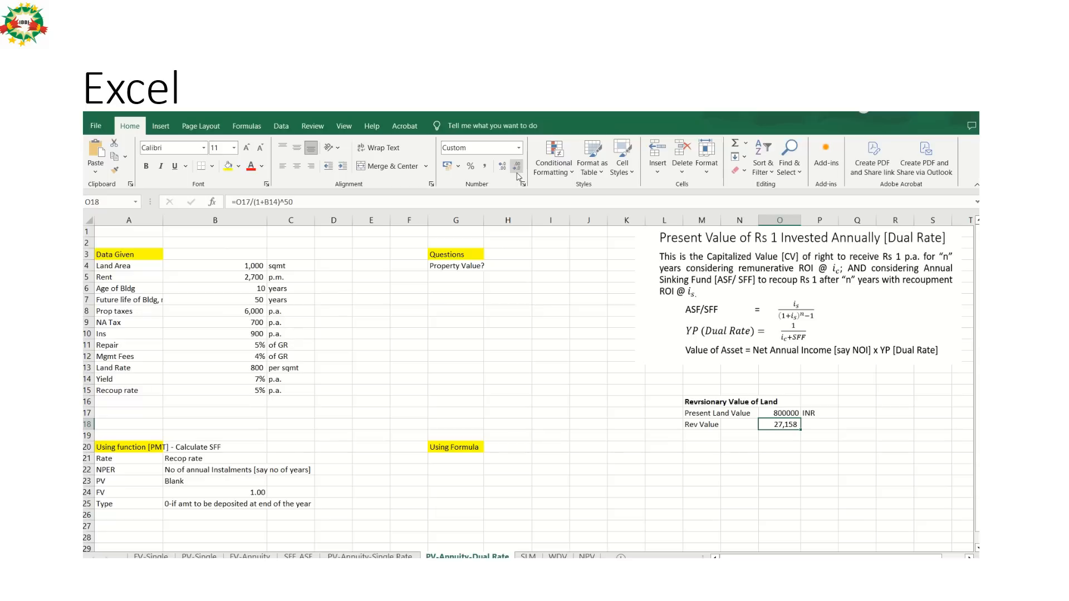
key(ctrl+b)
Enter the note "Part 1" in Q18 on the reversionary value row and make it bold.
key(Right)
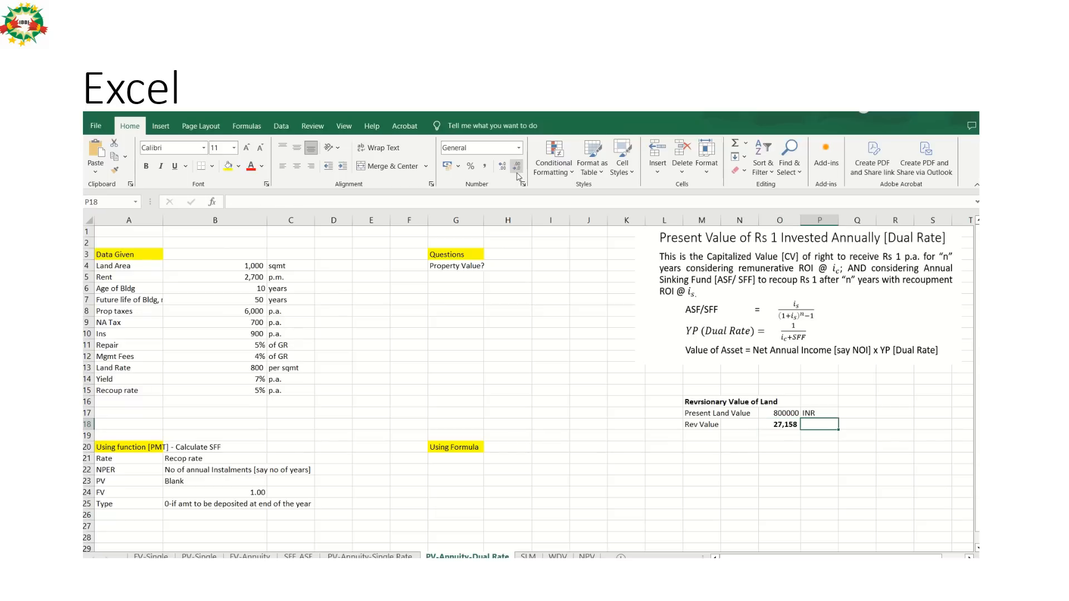
key(Right)
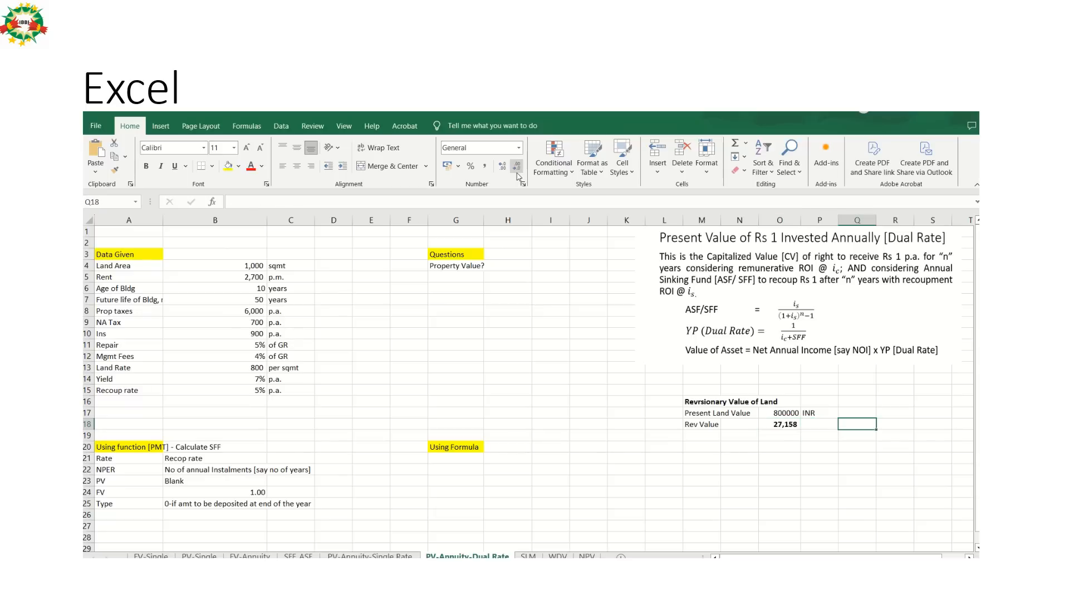
text(Part 1)
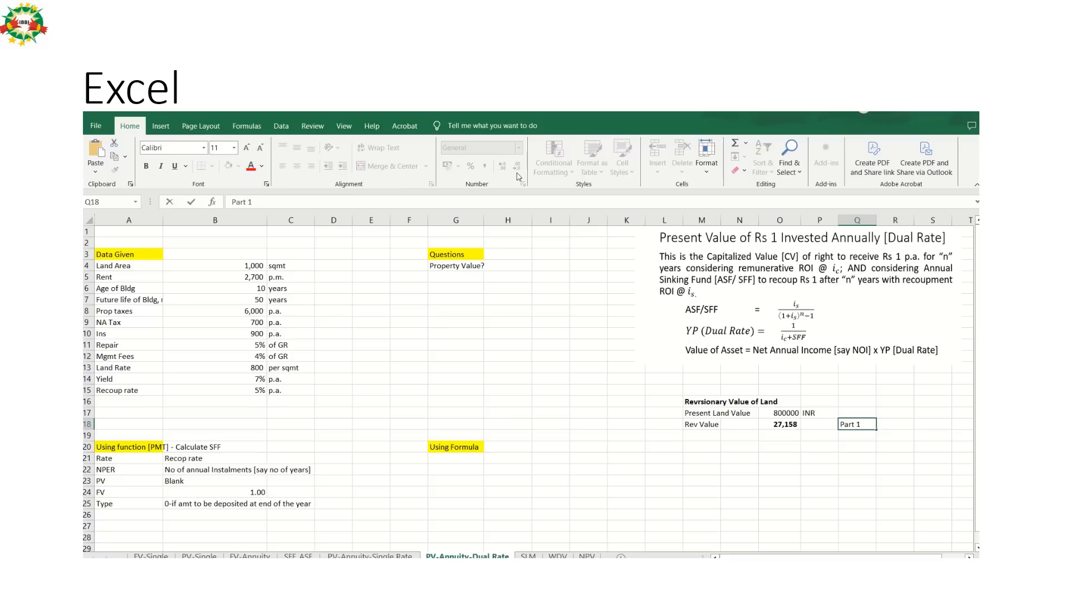
key(Return)
key(Up)
key(ctrl+b)
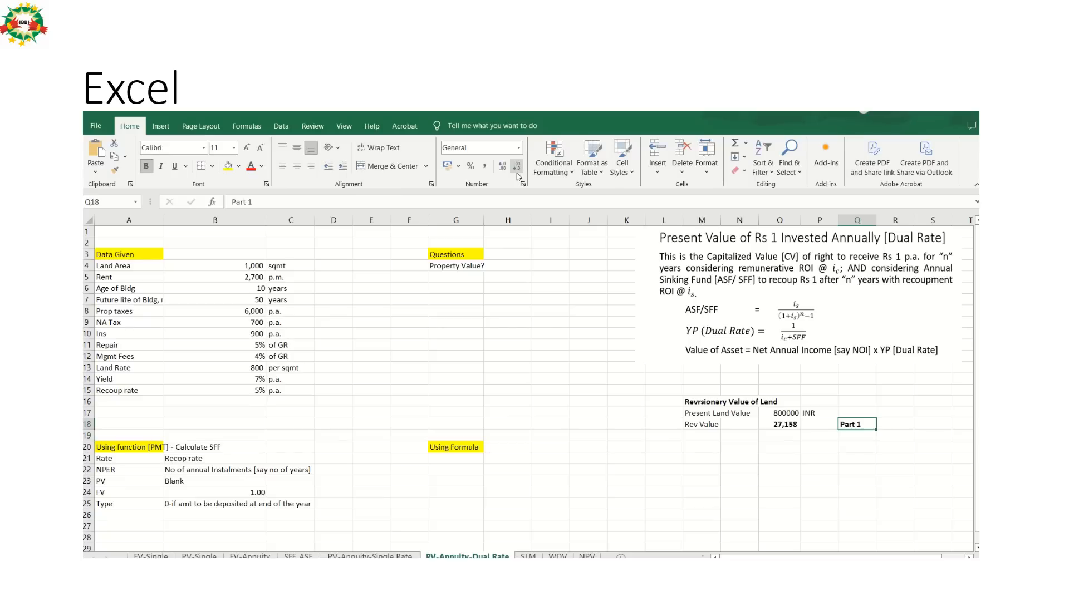
Make the label in M18 bold and extend it to "Rev Value of Land".
key(Left)
key(Left)
key(Left)
key(Left)
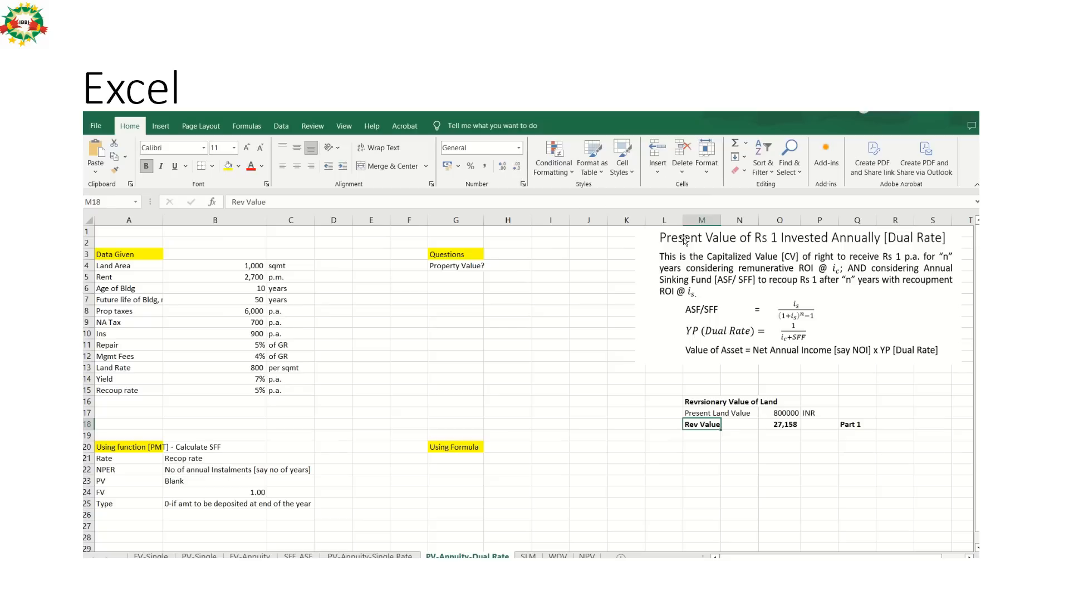
double_click(713, 425)
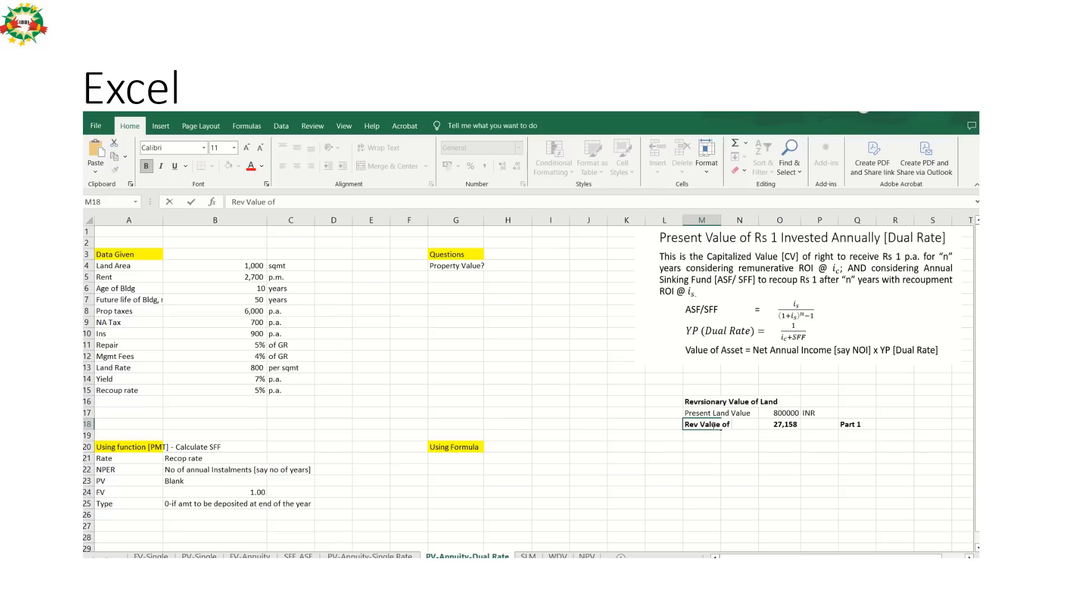
text(Land)
key(Return)
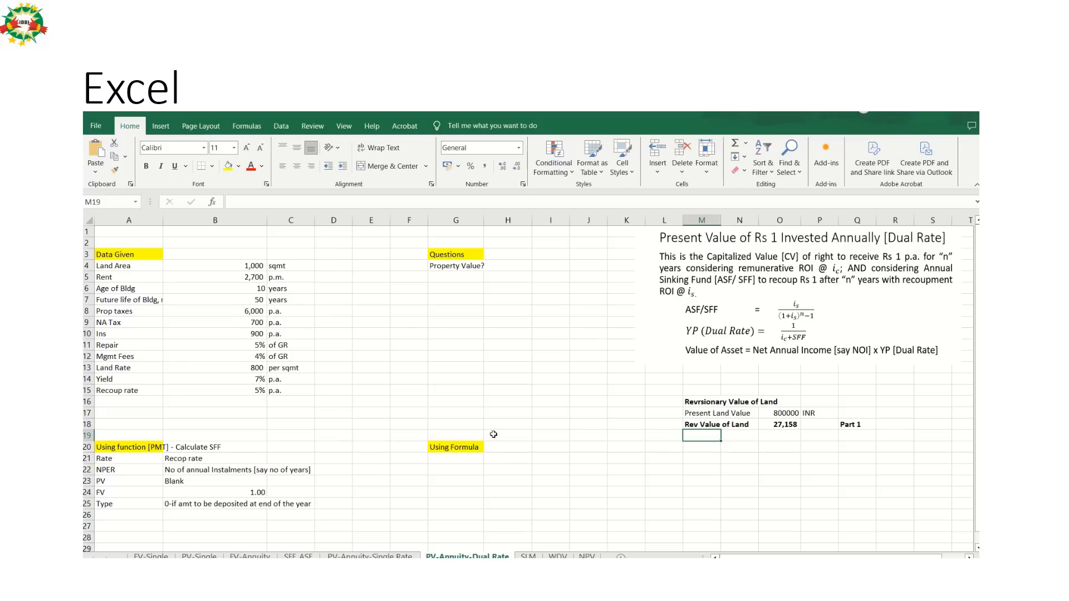
Enter the label "Net Rent" in M22 below the reversionary value block.
click(700, 468)
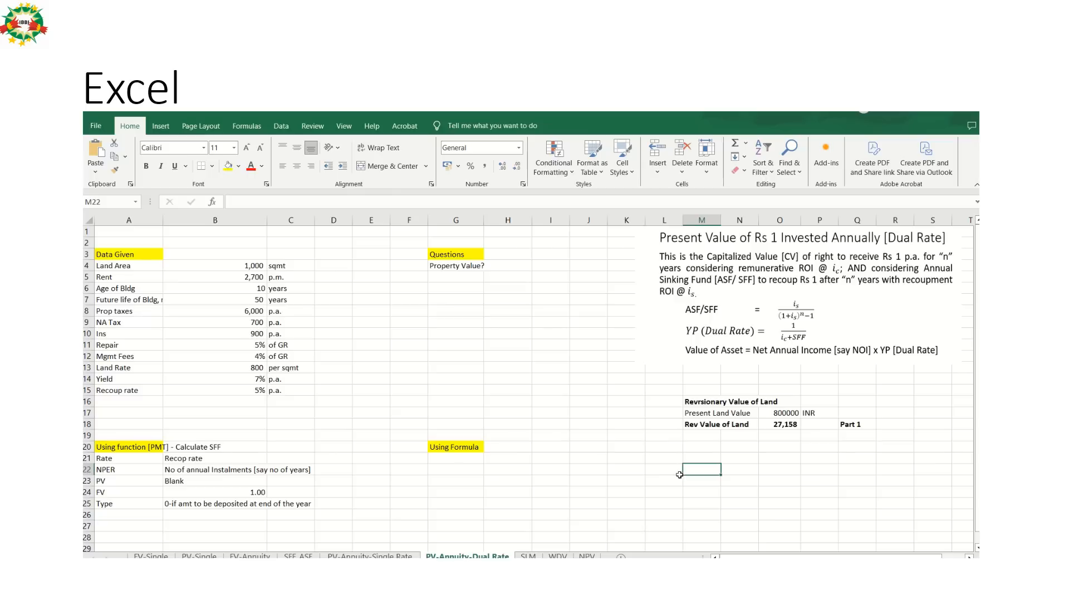
text(Net)
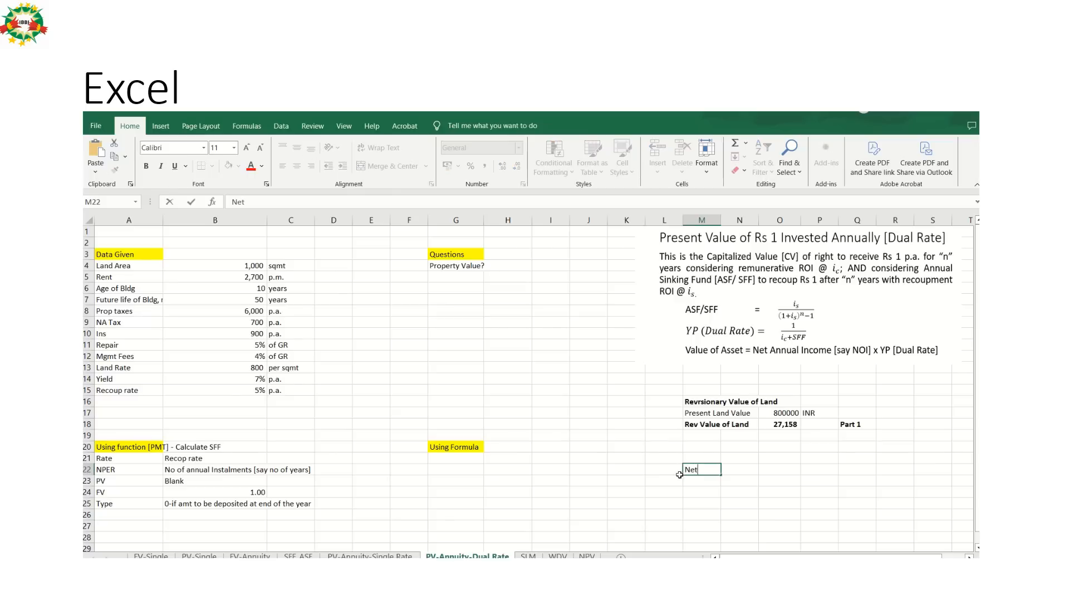
text( Rent)
key(Return)
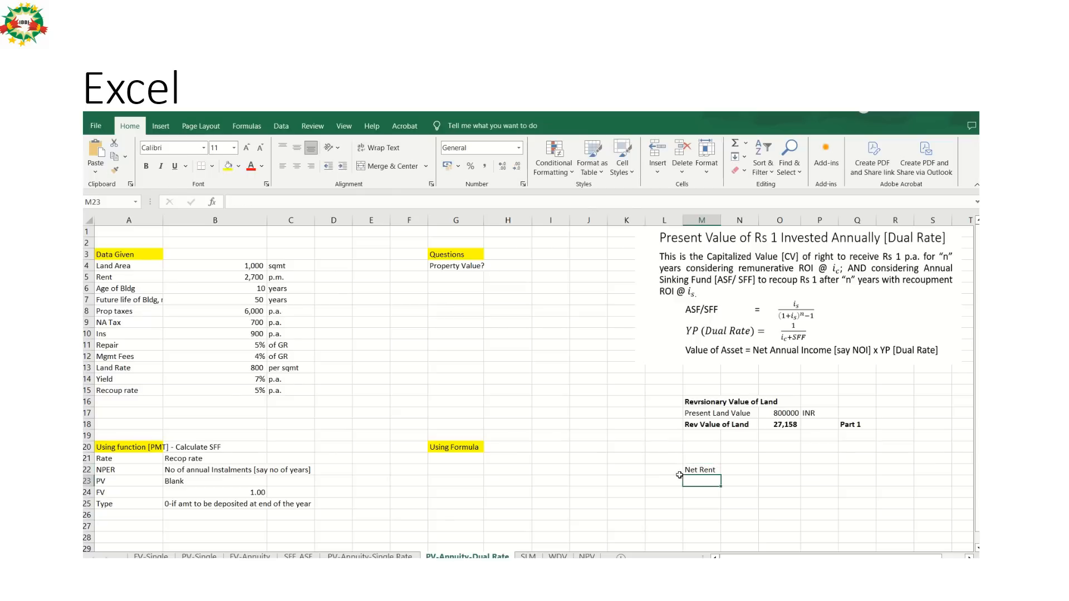
Enter the label "Gross Annual Rent" in M23 under the "Net Rent" heading.
text(Gross)
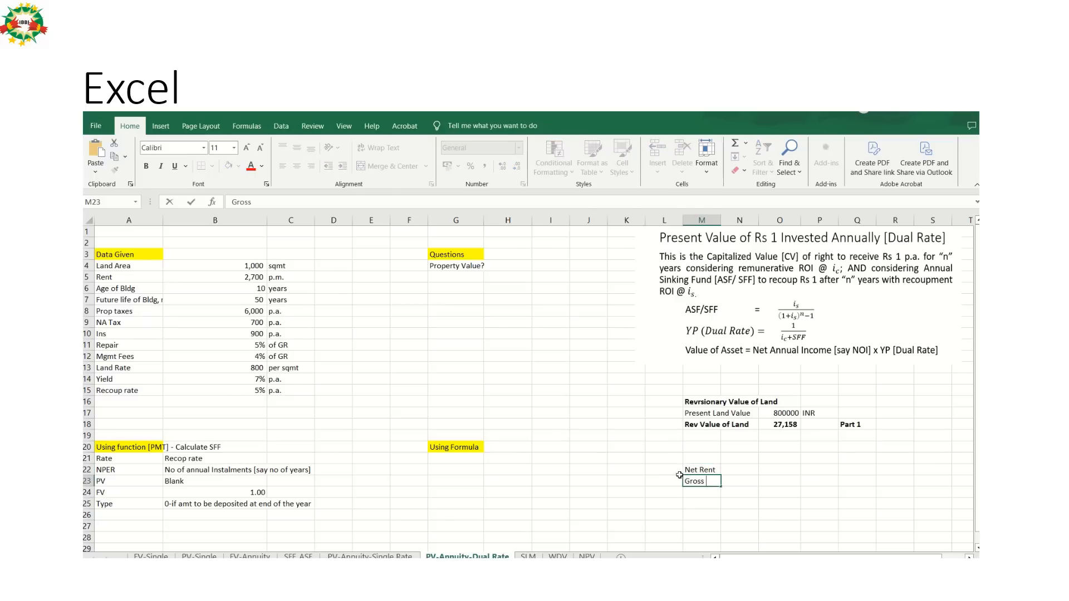
text( Annual Rent)
key(Return)
Calculate the gross annual rent in O23 by multiplying the monthly rent in B5 by 12.
key(Up)
key(Right)
key(Right)
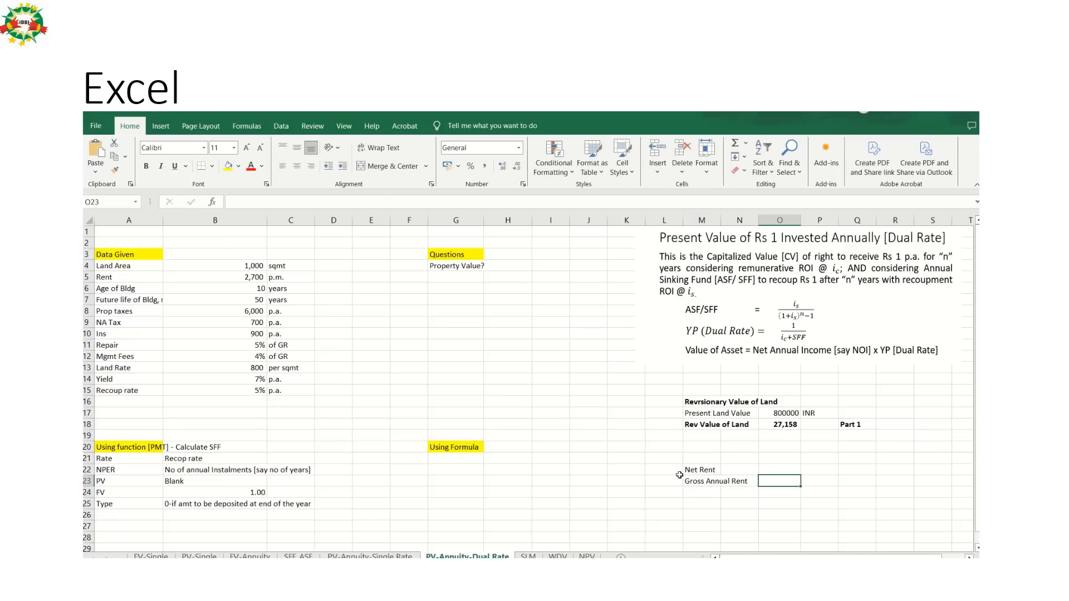
text(=)
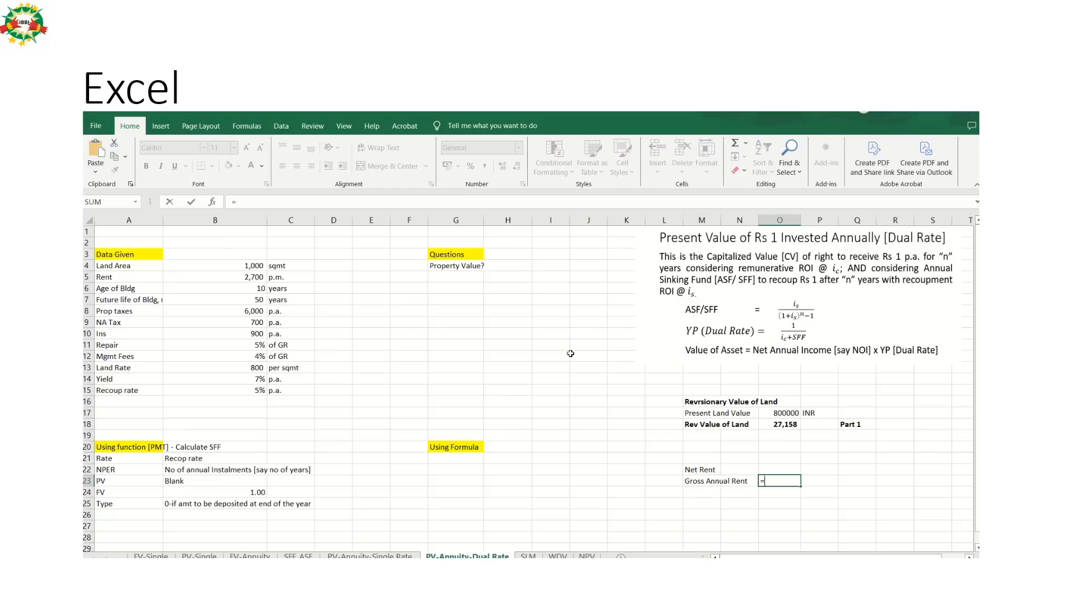
click(251, 280)
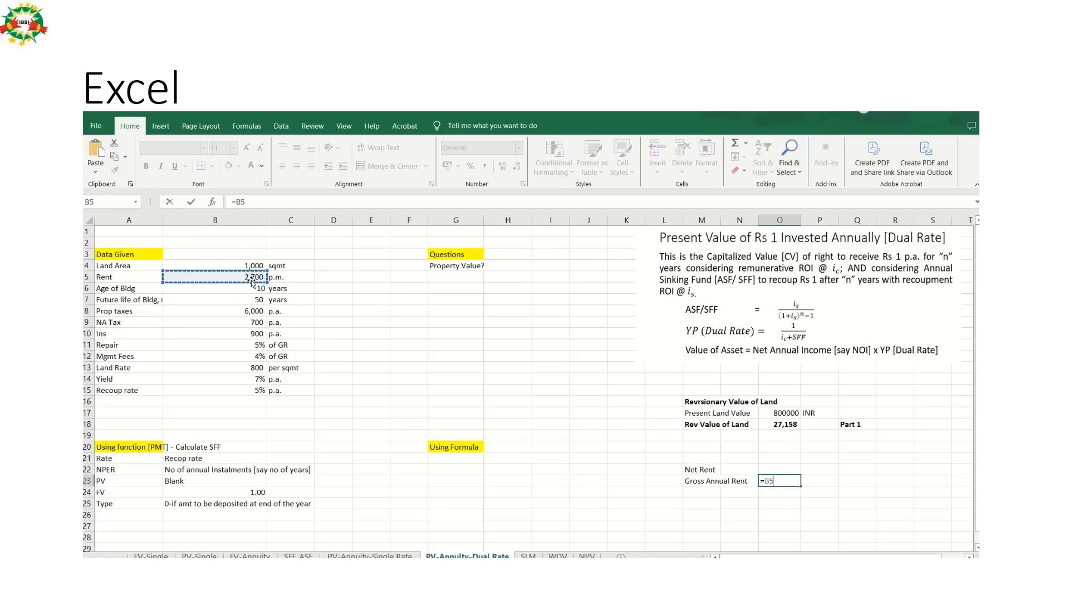
text(*12)
key(Return)
Enter the unit "INR" in P23 beside the gross annual rent.
key(Up)
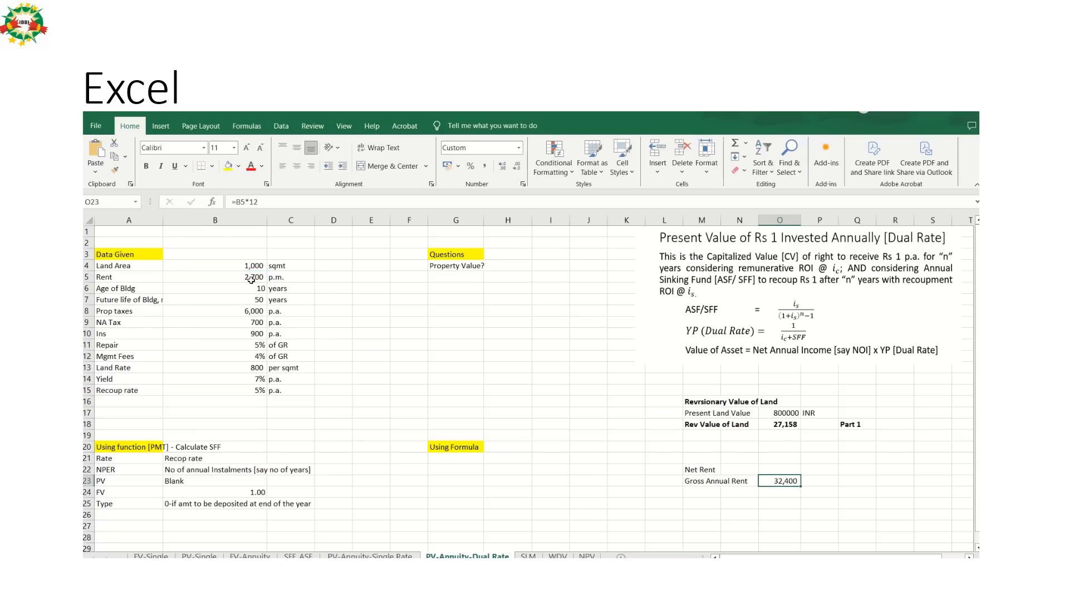
key(Right)
text(INR)
key(Return)
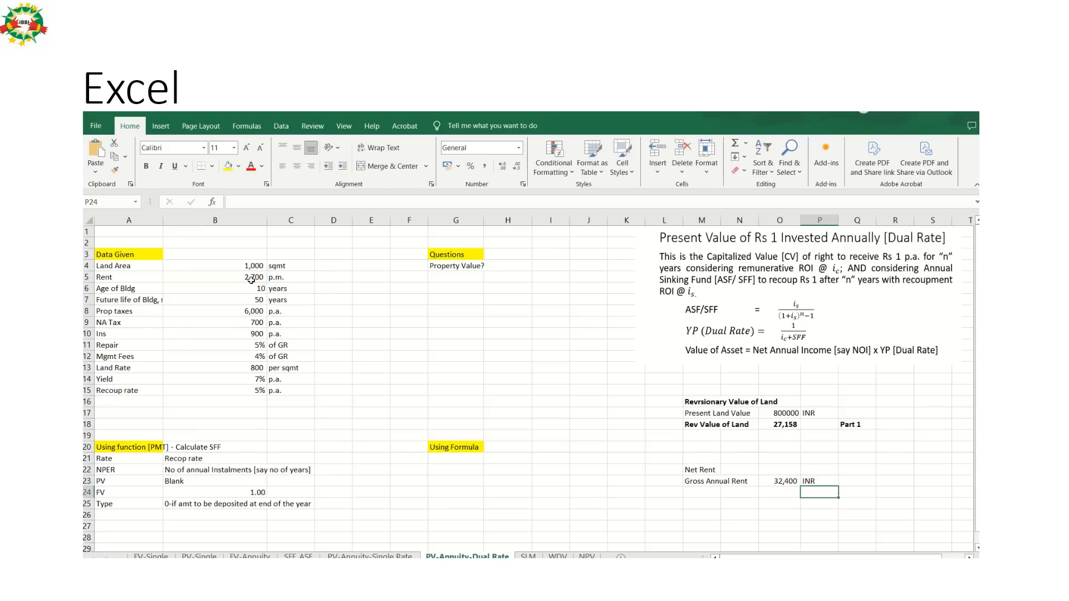
Enter the label "Outgoings" in M24 below the gross annual rent row.
key(Left)
key(Left)
key(Left)
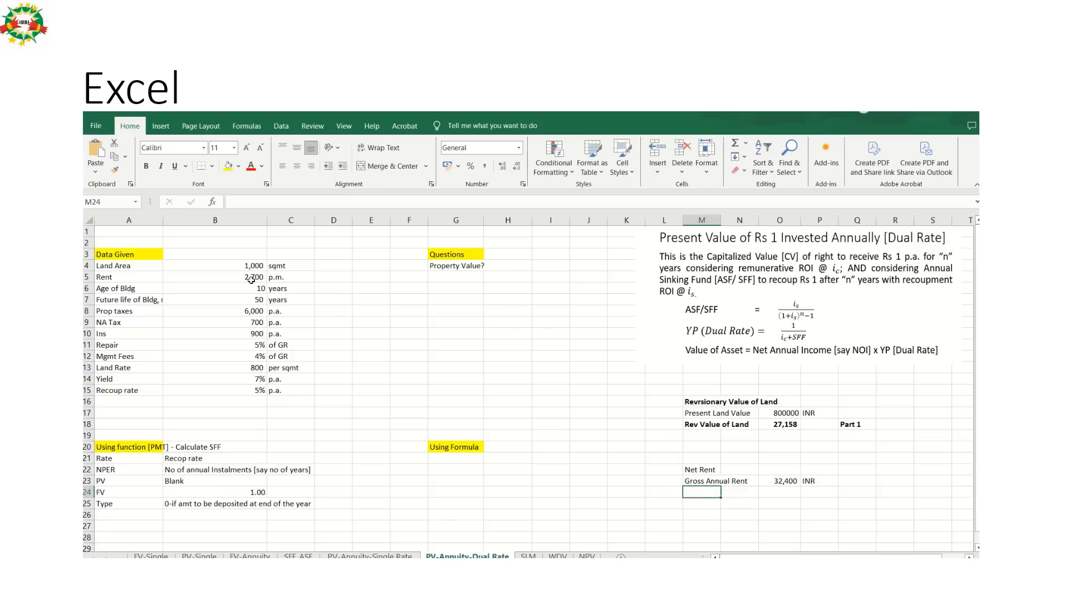
text(Outg)
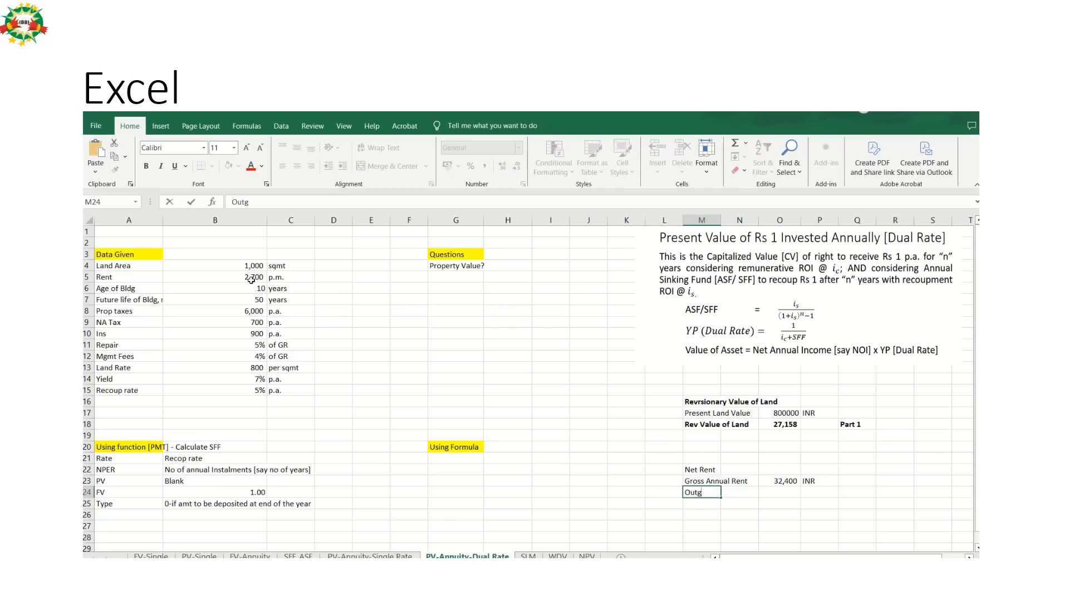
text(oings)
key(Return)
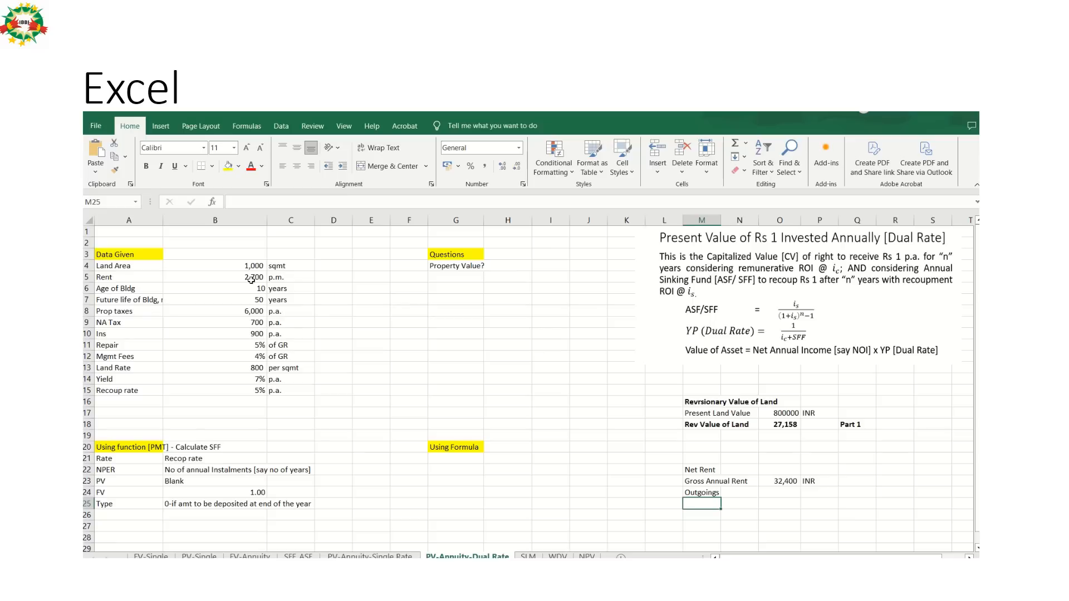
key(Right)
key(Right)
key(Up)
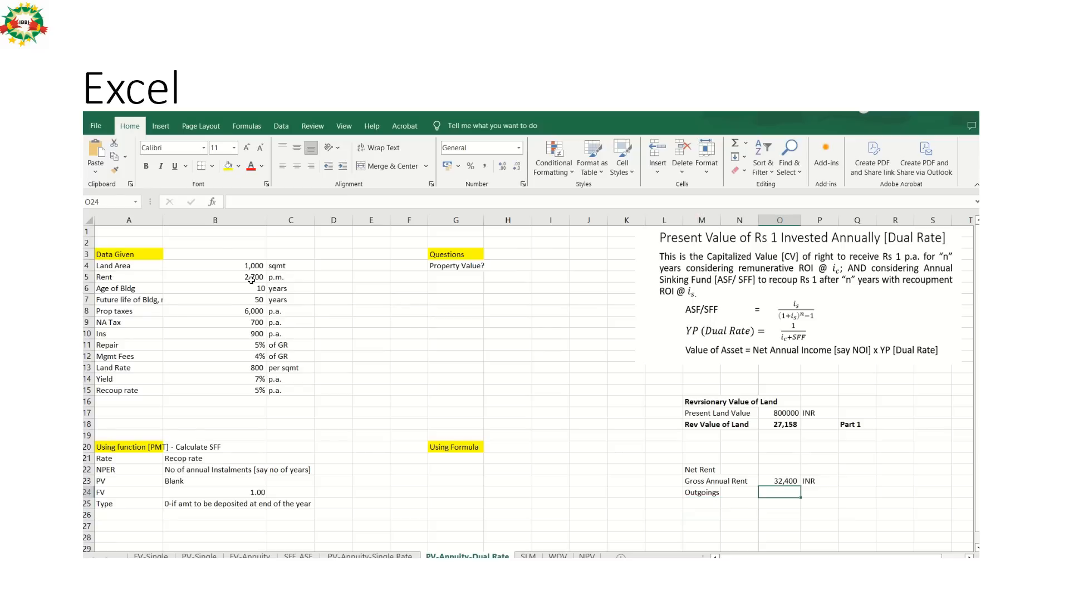
click(255, 313)
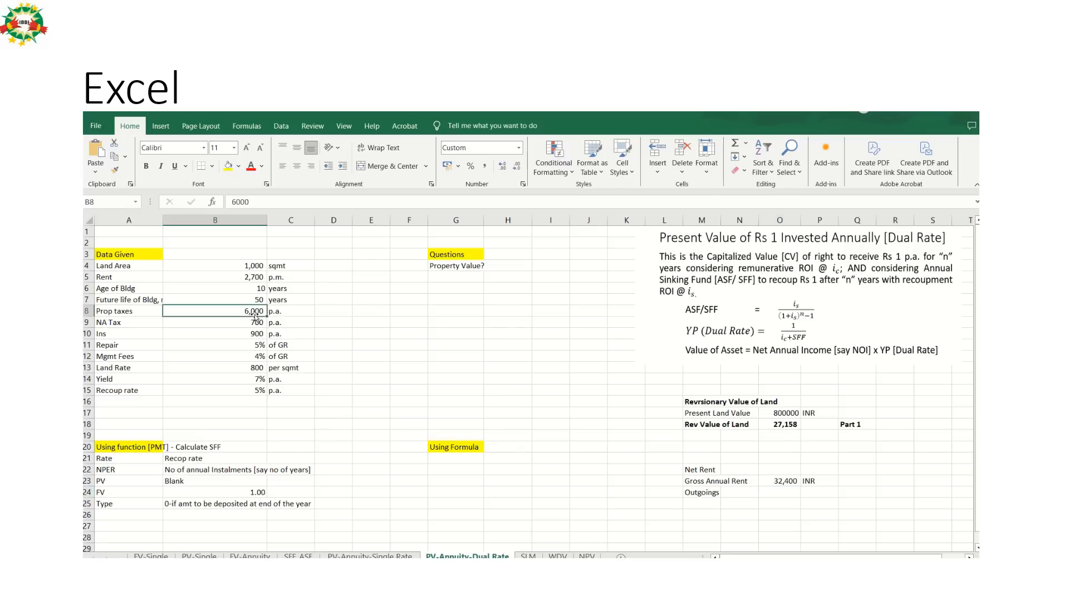
text(=)
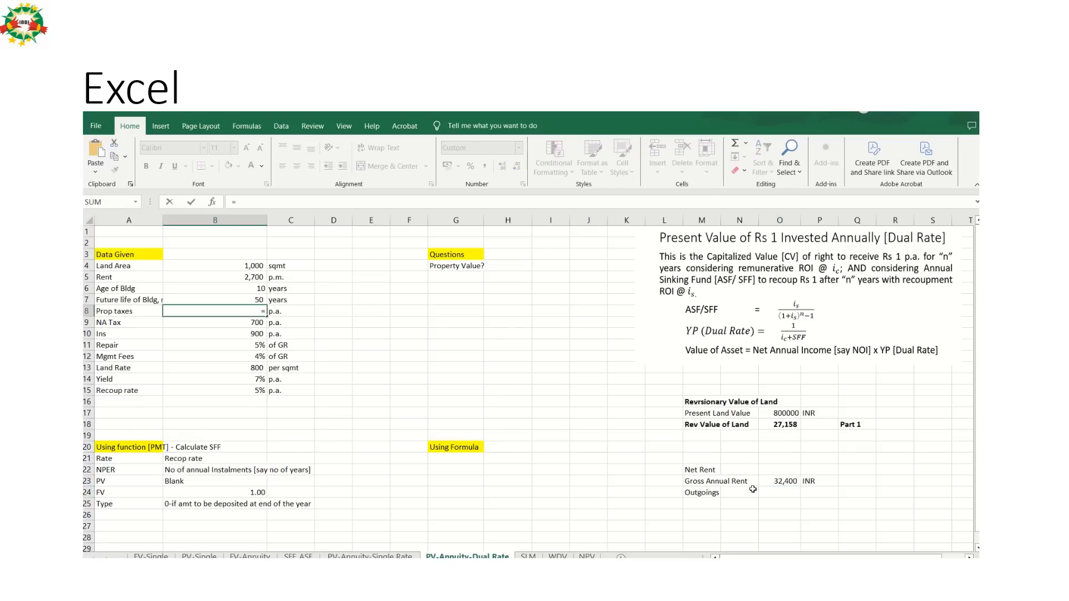
click(772, 496)
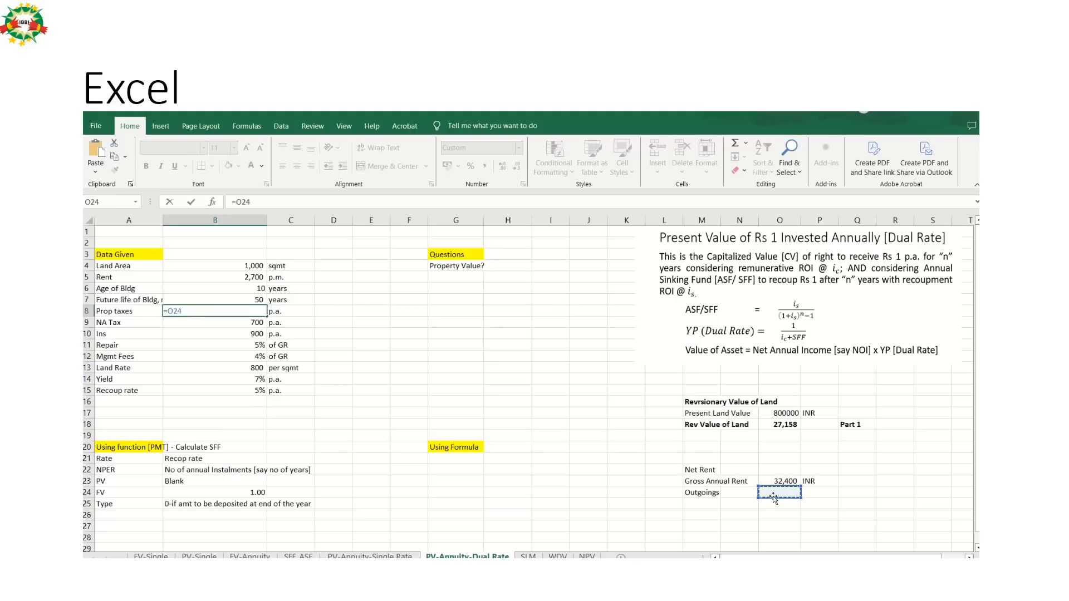
key(Escape)
text(=)
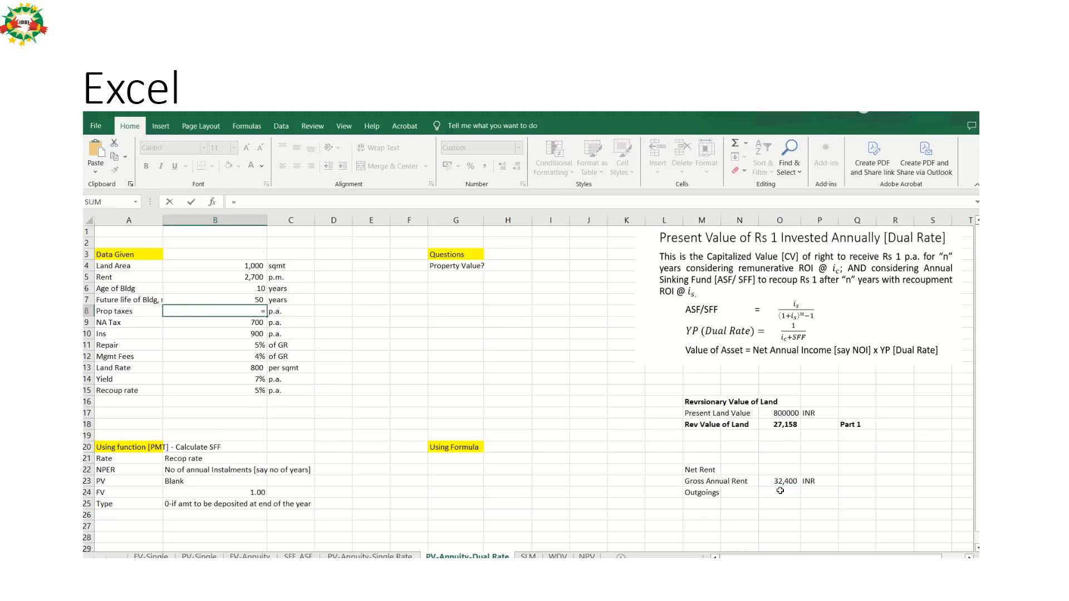
click(784, 492)
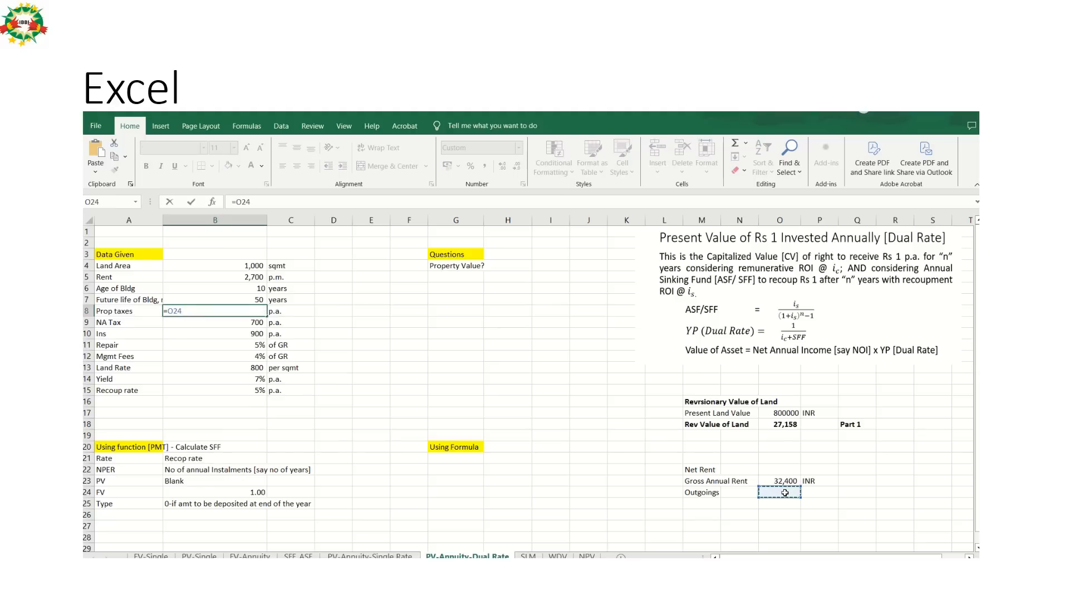
key(Escape)
text(=)
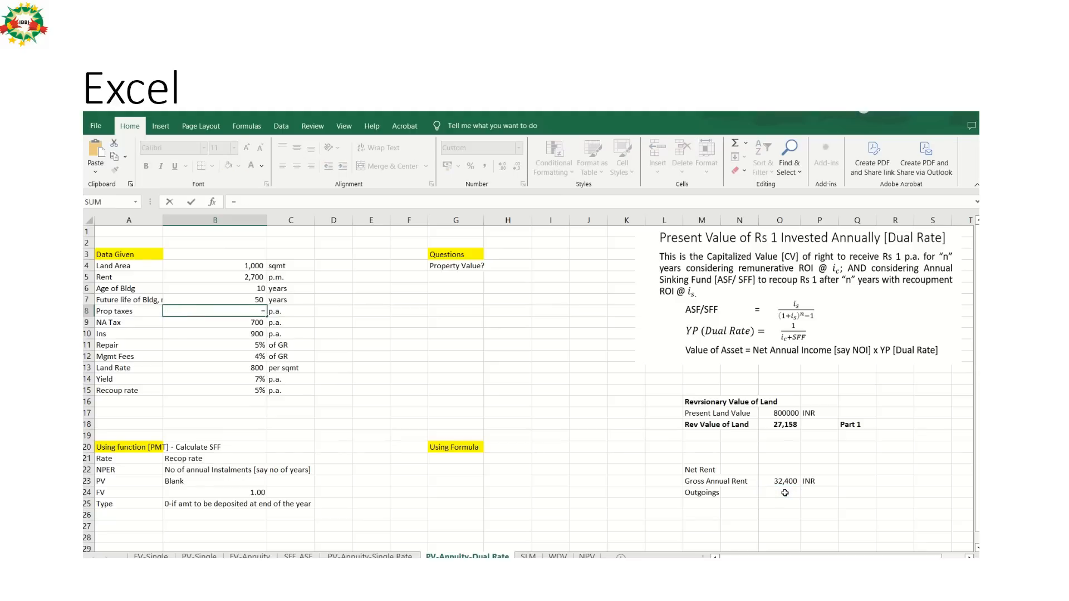
key(Escape)
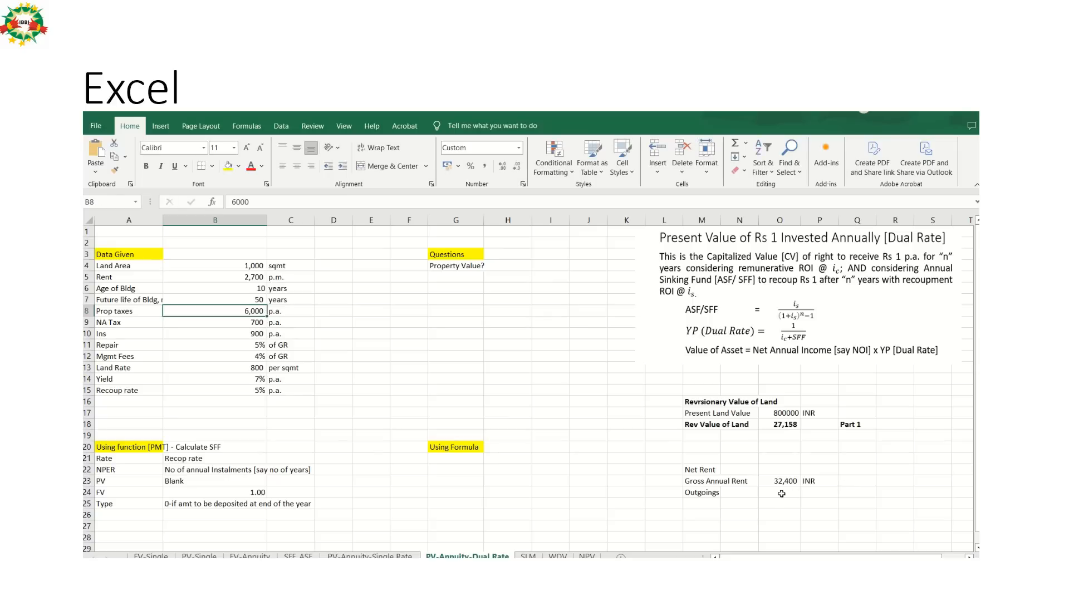
Enter a formula in O24 that adds the property taxes, NA tax and insurance: =(B8+B9+B10).
click(778, 492)
text(=)
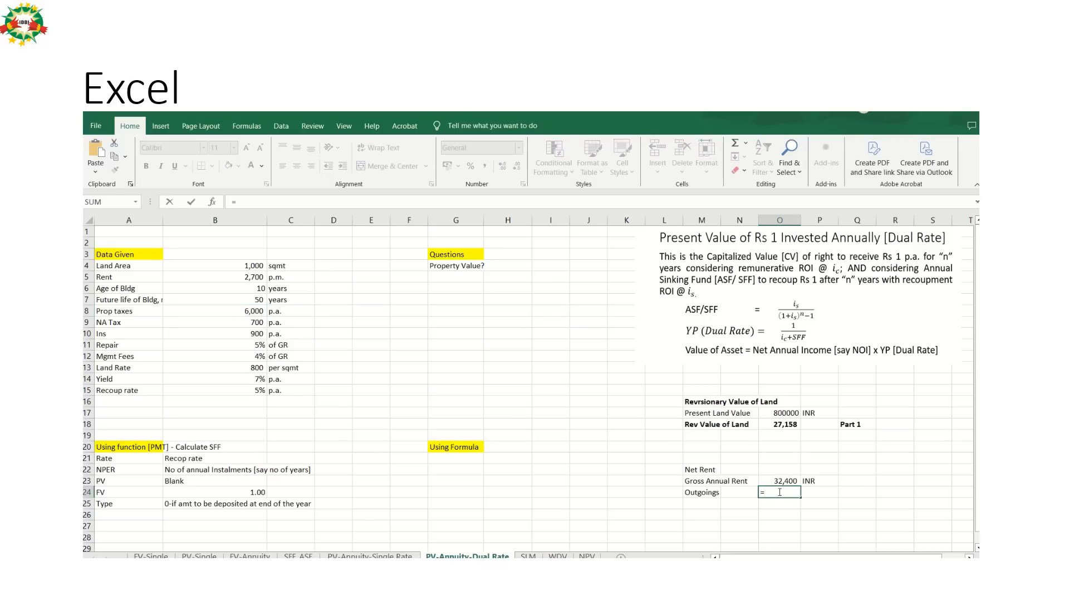
text(()
click(250, 312)
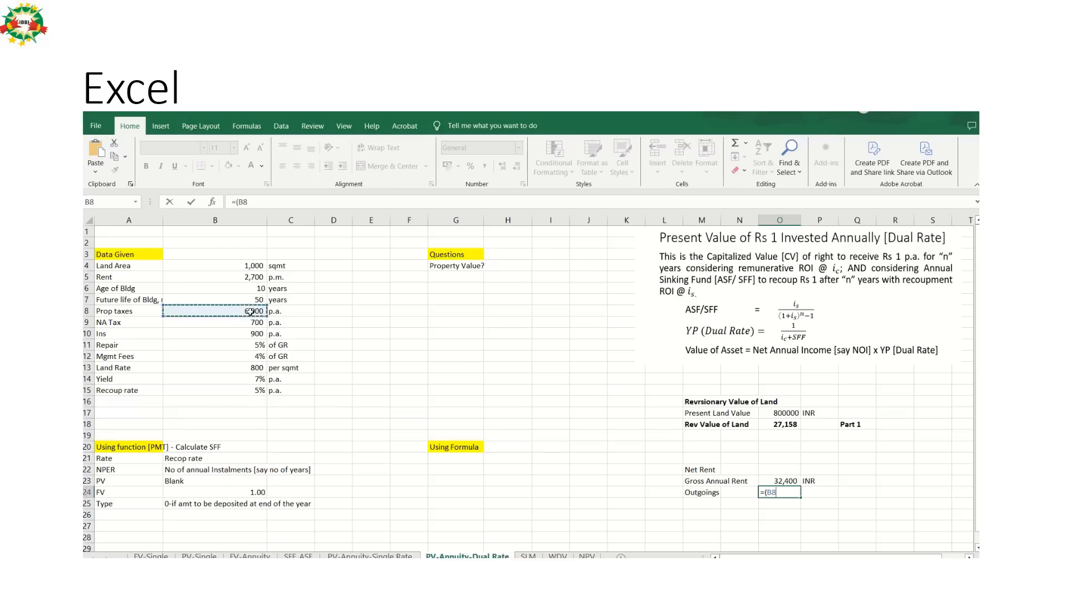
text(+)
click(255, 323)
text(+)
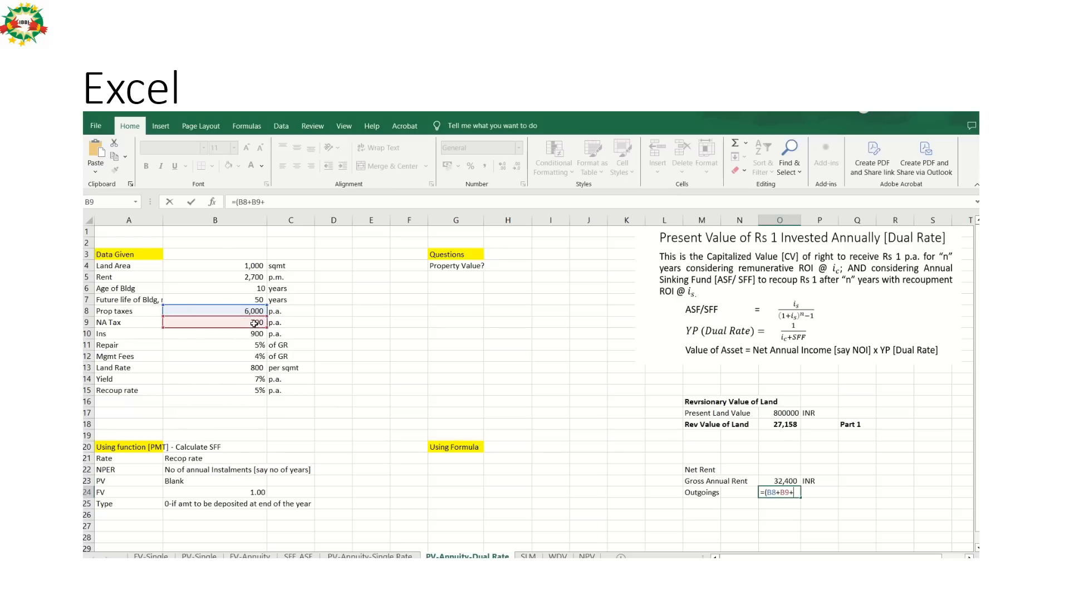
click(254, 333)
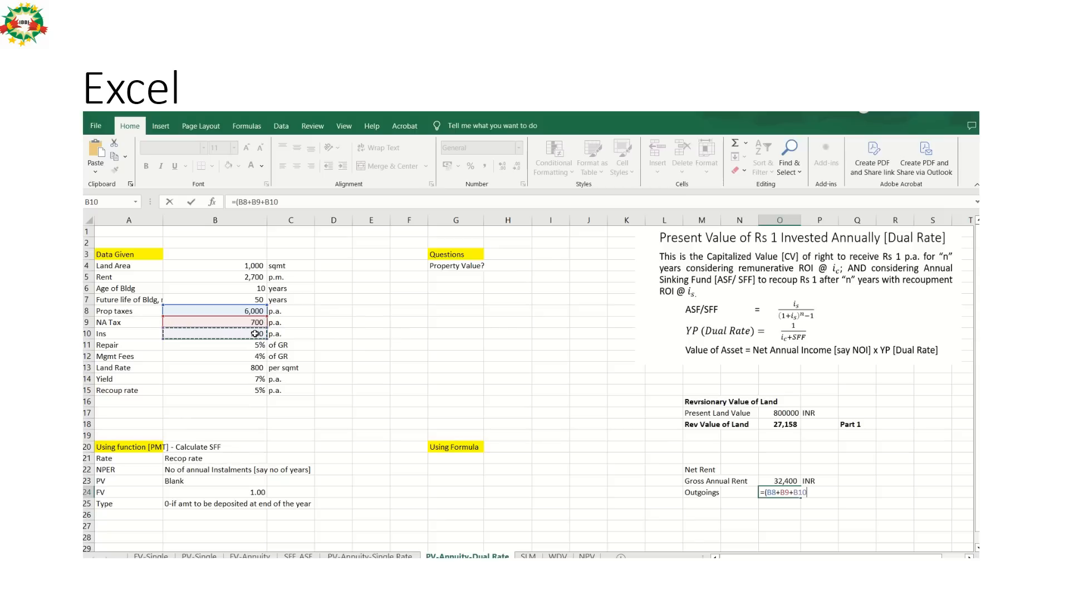
text())
key(Return)
Delete the outgoings formula from O24.
key(Left)
key(Left)
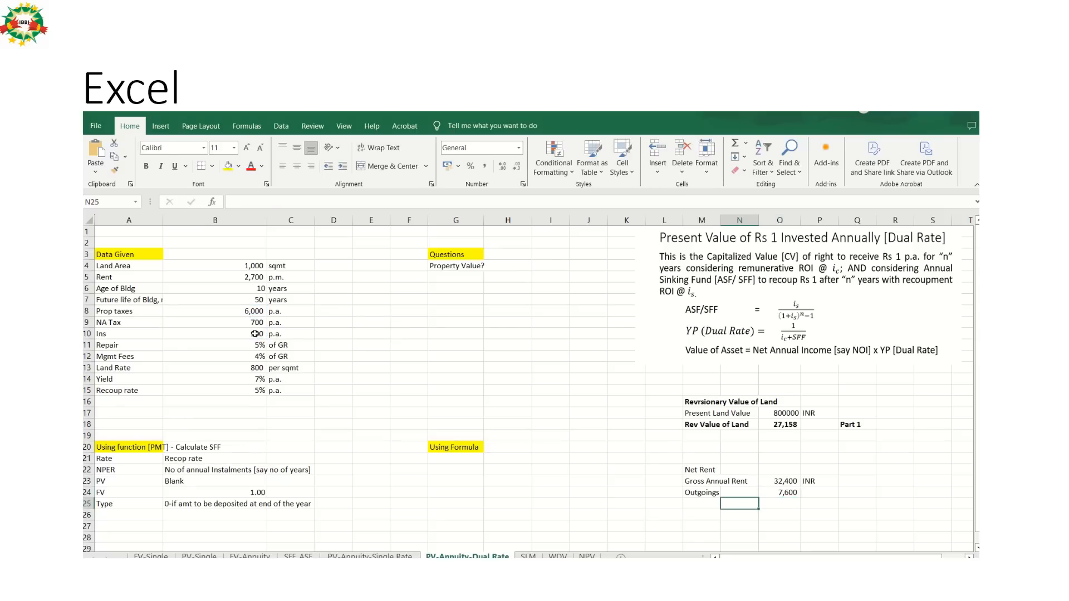
key(Up)
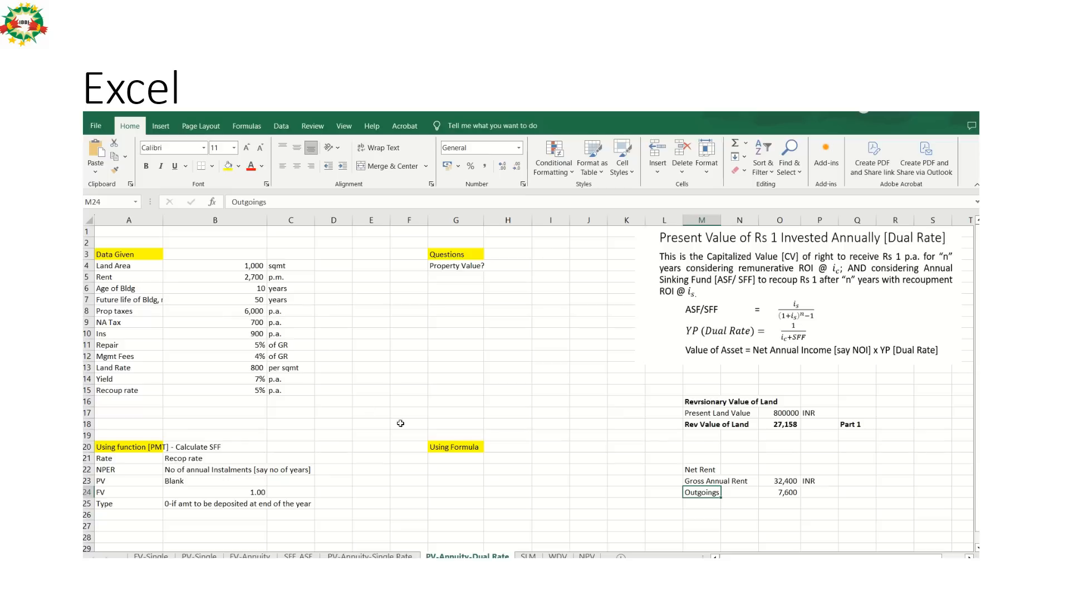
double_click(706, 493)
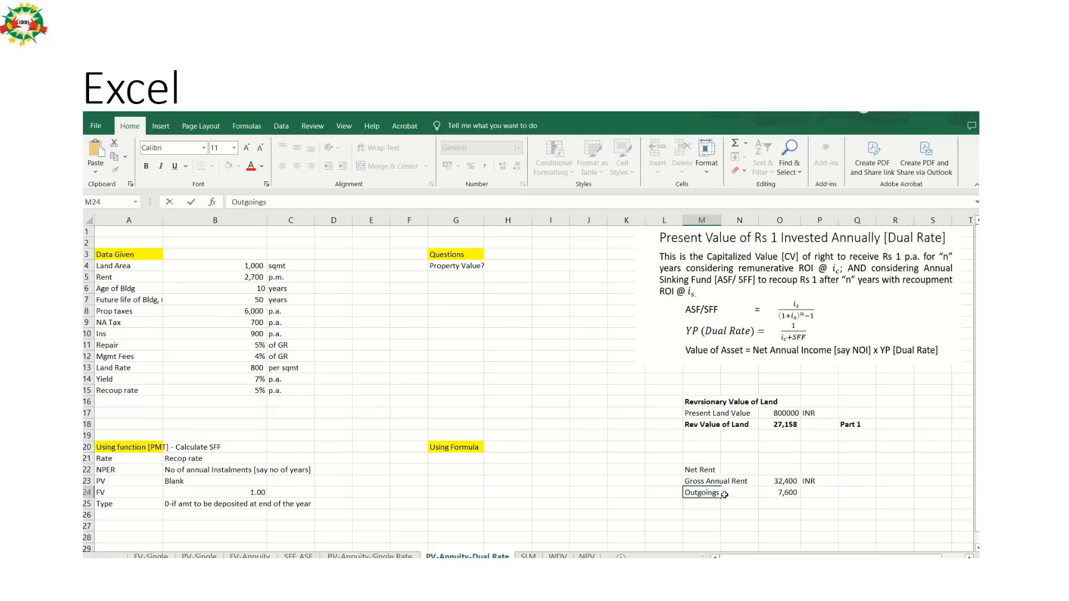
key(Tab)
key(Tab)
key(Delete)
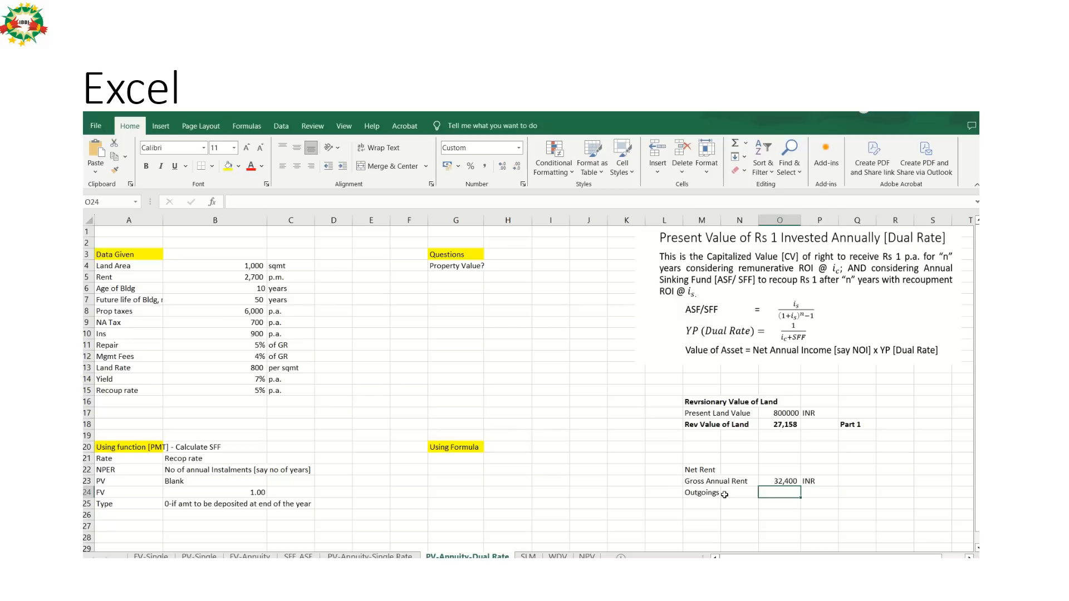
Make the "Outgoings" label in M24 bold as a heading for the expense items.
key(Down)
key(Left)
key(Left)
key(Up)
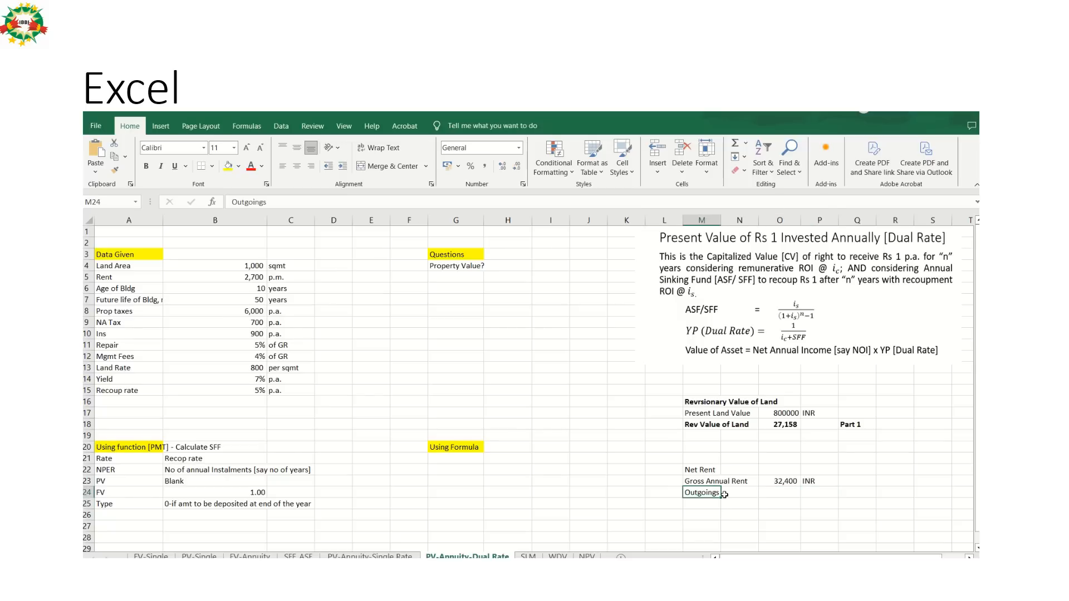
key(ctrl+b)
key(Down)
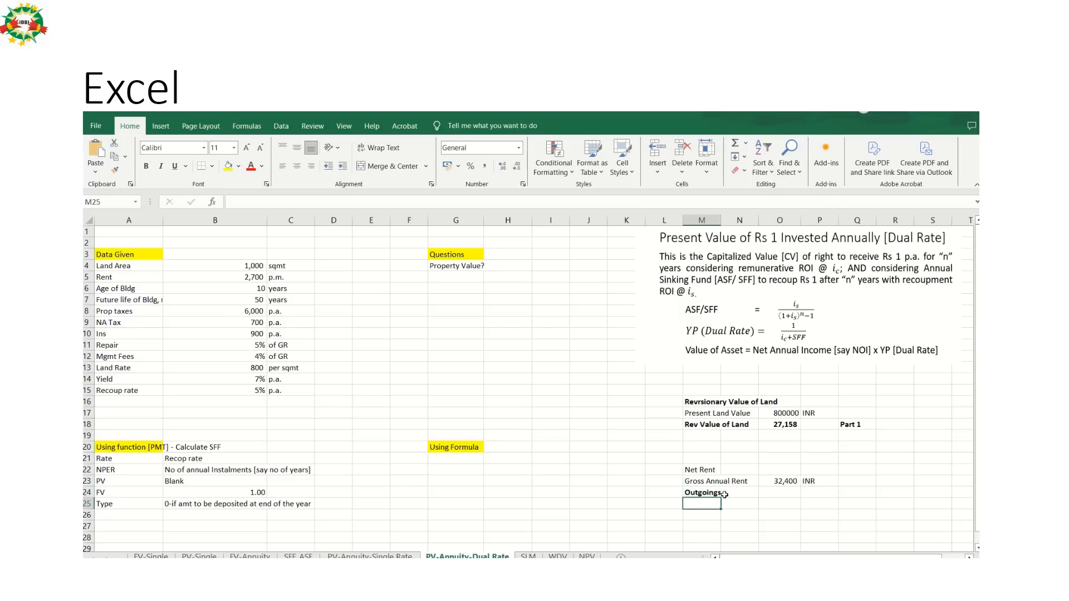
Enter the reference letter "A" in Q23 on the gross annual rent row.
key(Up)
key(Up)
key(Right)
key(Right)
key(Right)
key(Right)
key(Right)
key(Left)
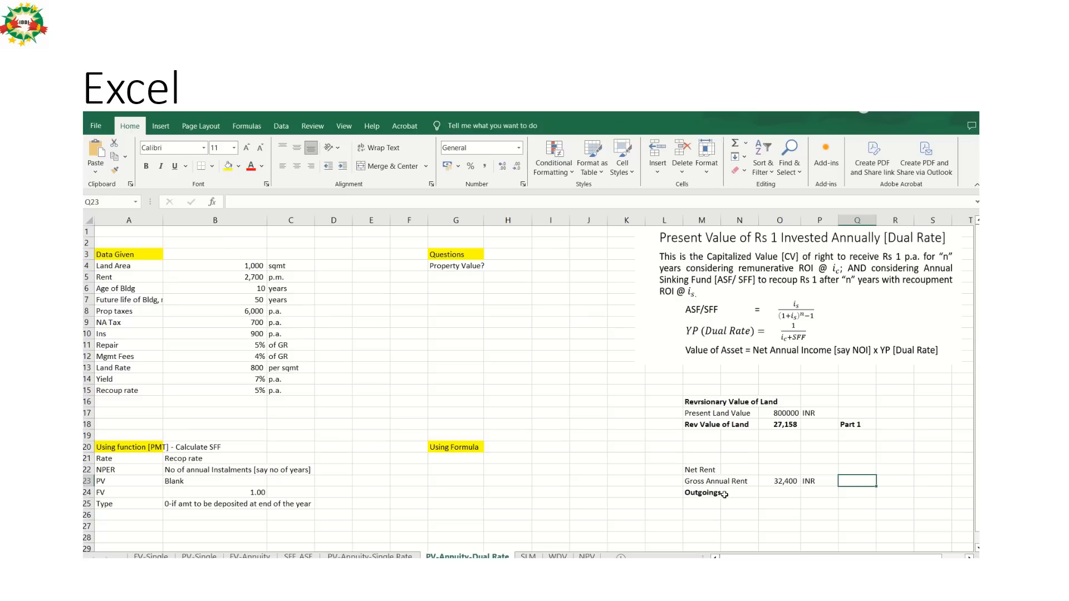
text(A)
key(Return)
Link M25 under the Outgoings heading to the property taxes label with the formula =A8.
key(Down)
key(Down)
key(Left)
key(Left)
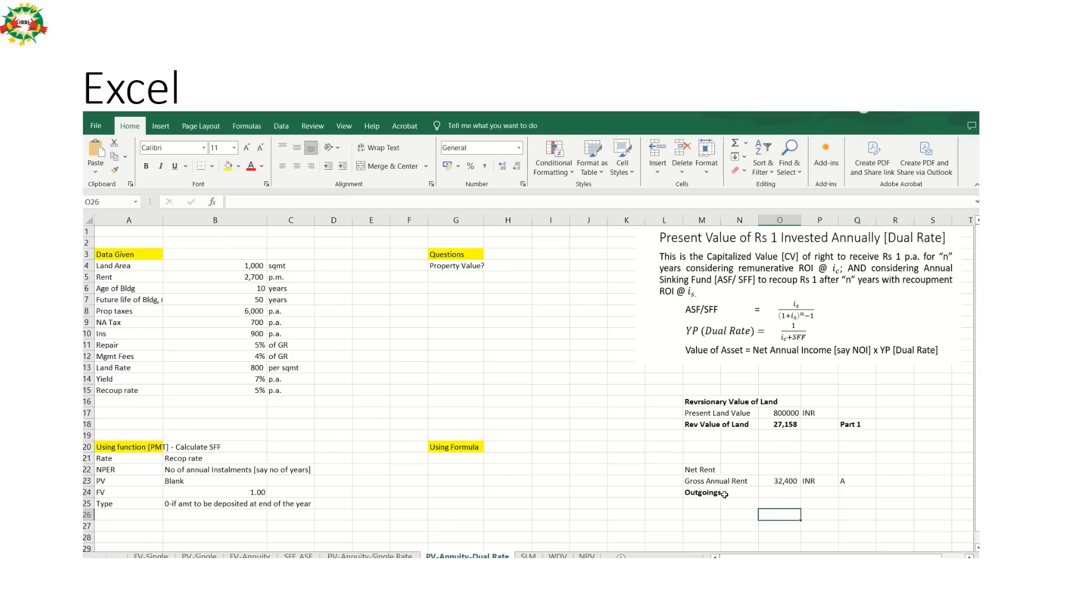
key(Left)
key(Left)
key(Up)
text(=)
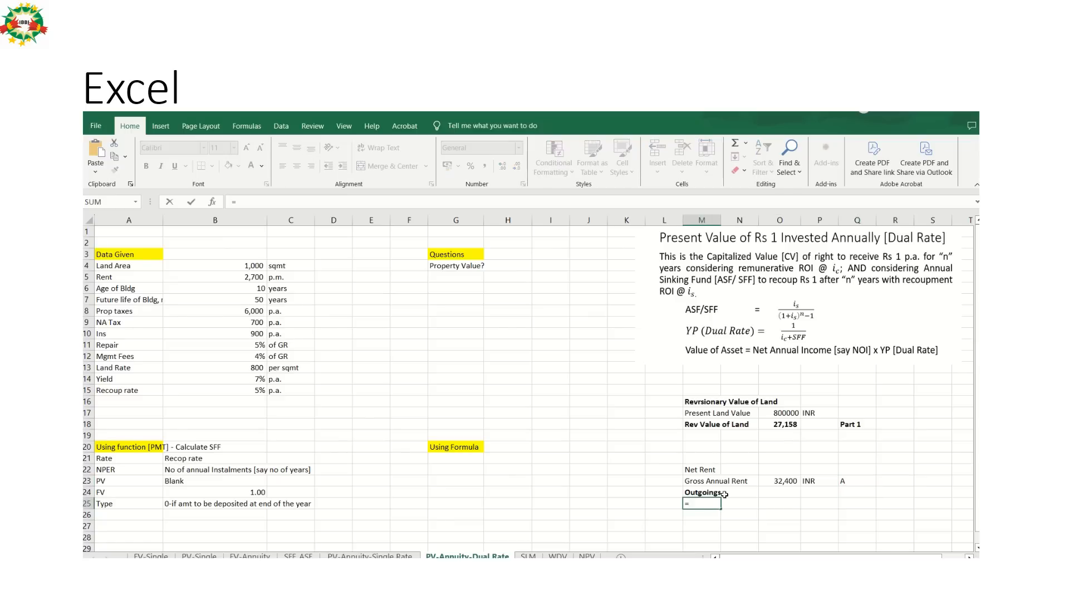
key(Up)
key(Up)
key(Up)
key(Up)
key(Up)
key(Up)
key(Up)
key(Up)
key(Up)
key(Up)
key(Up)
key(Up)
key(Up)
key(Up)
key(Up)
key(Up)
click(140, 313)
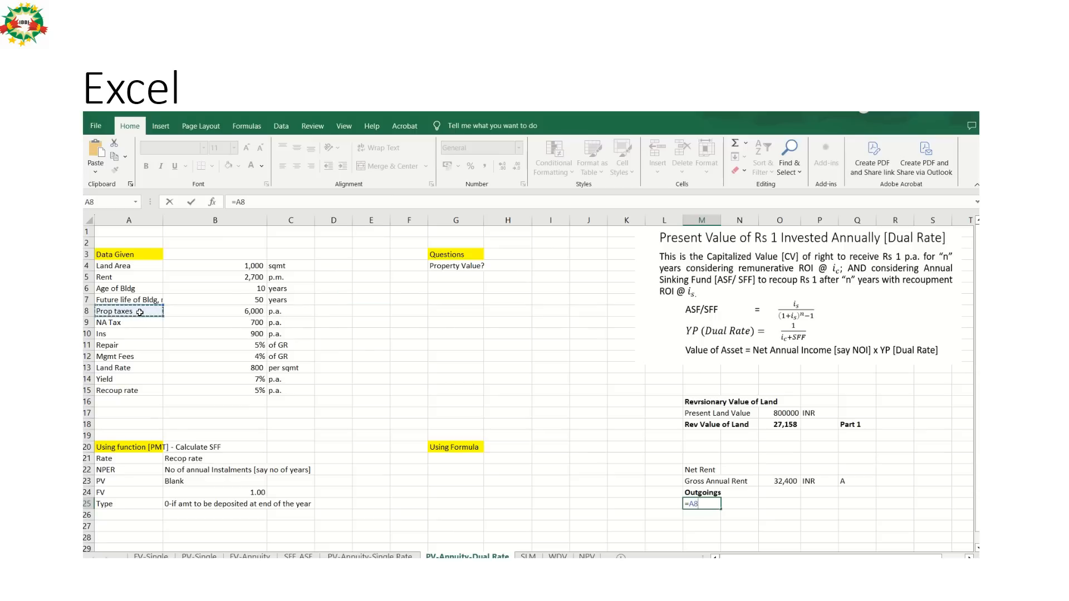
key(Return)
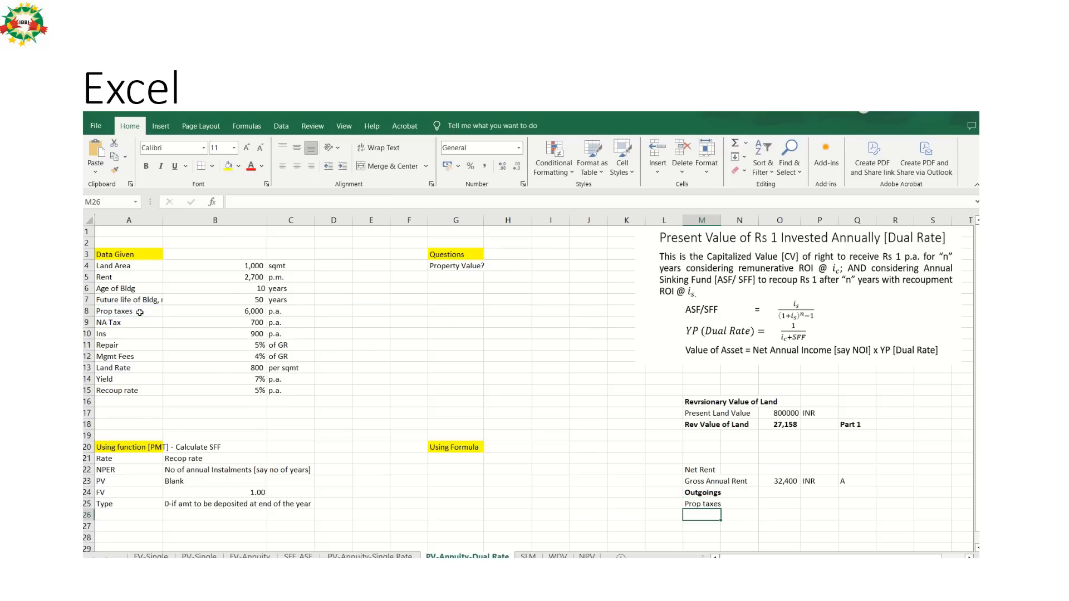
Fill the label formula in M25 down through M29 to list the remaining outgoings items.
key(Up)
key(shift+Down)
key(shift+Down)
key(shift+Down)
key(shift+Down)
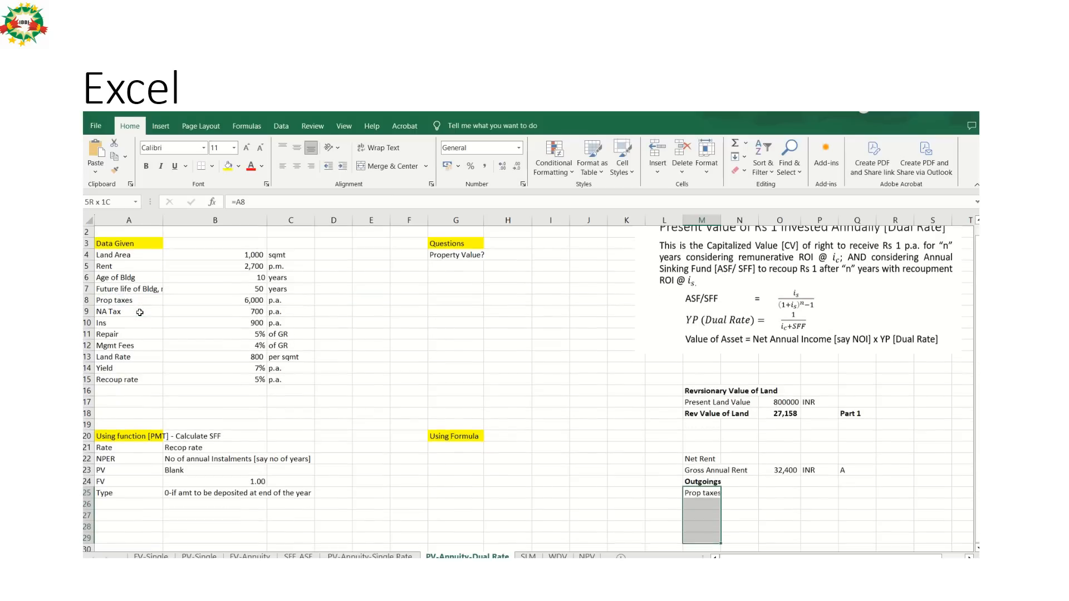
text(D)
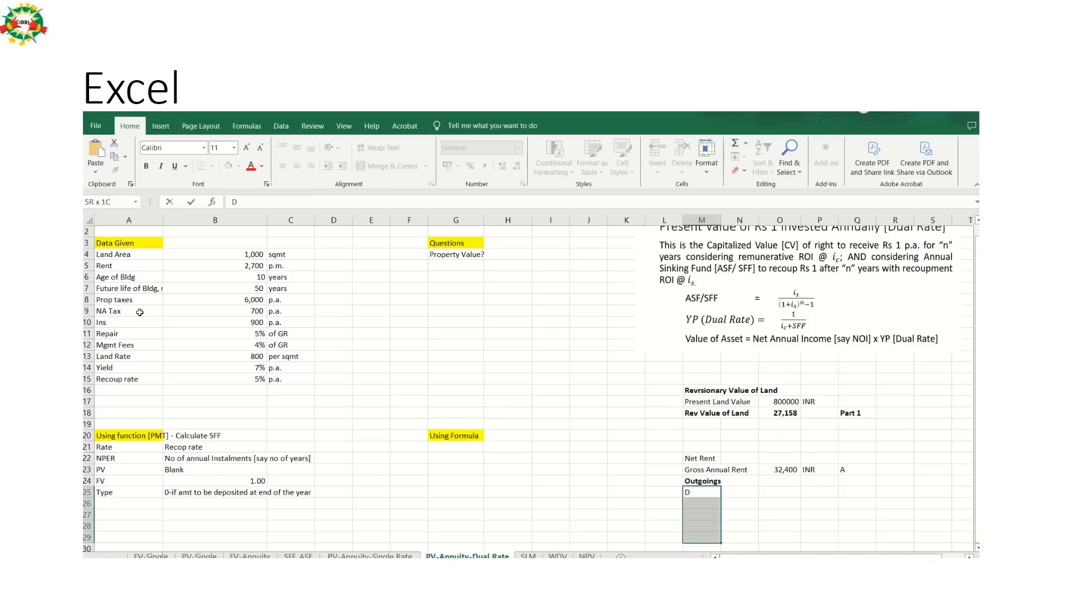
key(BackSpace)
key(Escape)
key(ctrl+d)
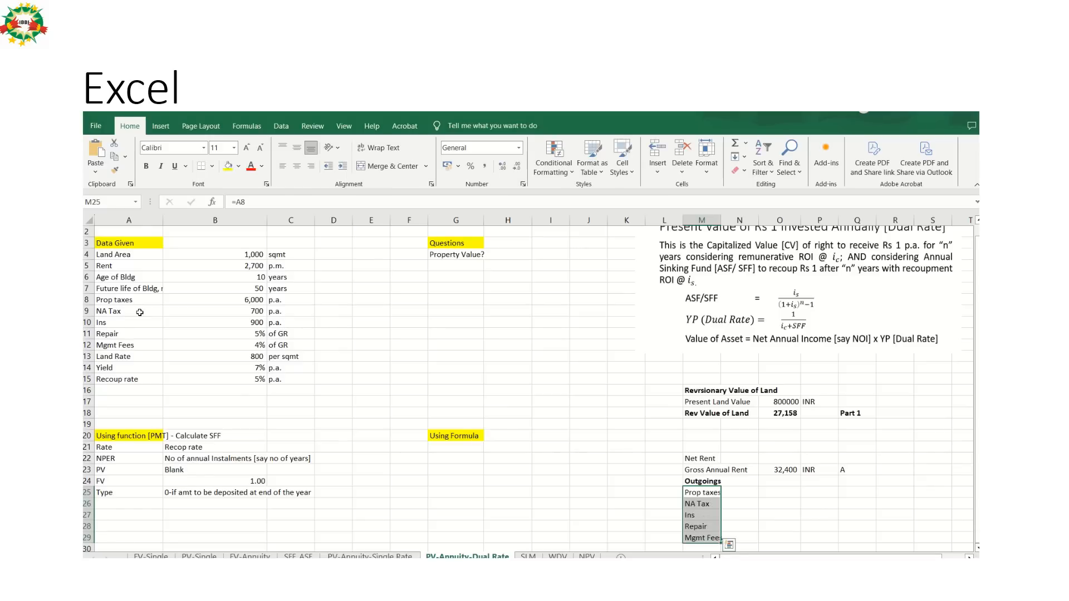
Link O25 on the property taxes row to the given property taxes amount with the formula =B8.
key(Down)
key(Up)
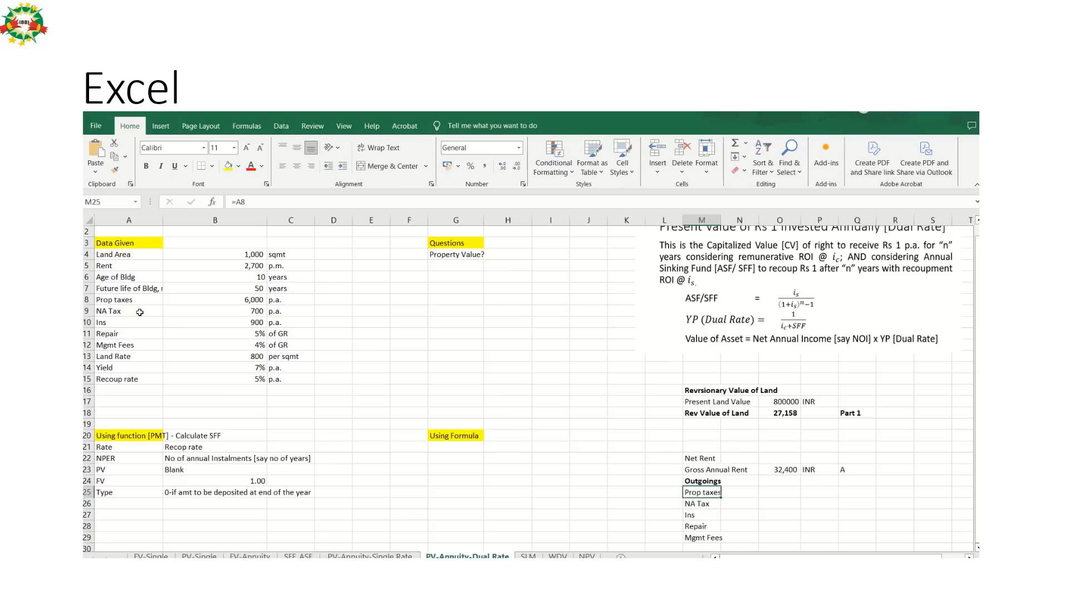
key(Up)
key(Down)
key(Right)
key(Right)
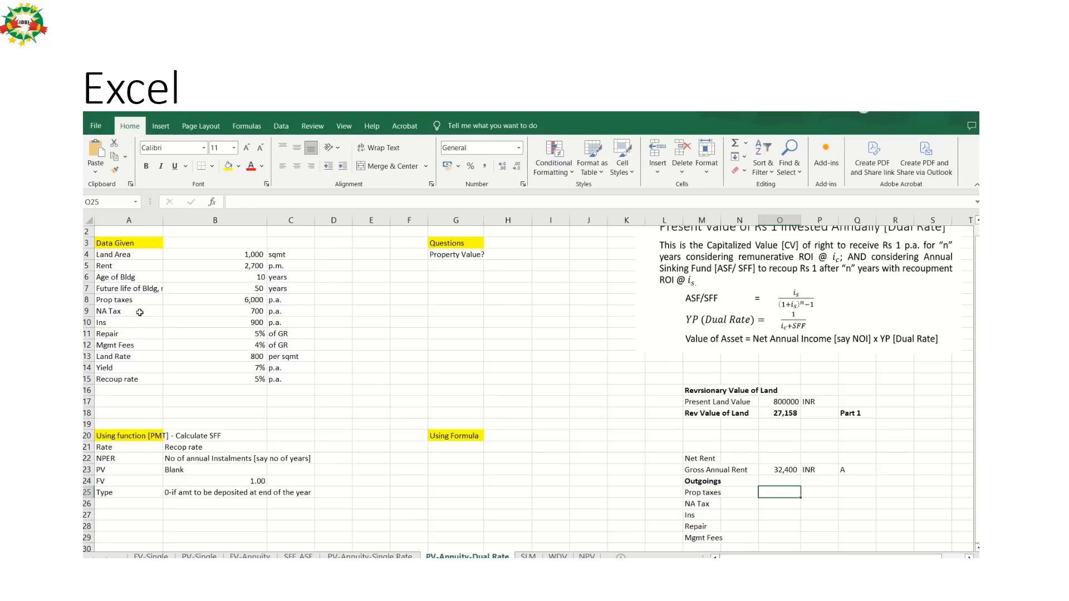
text(=)
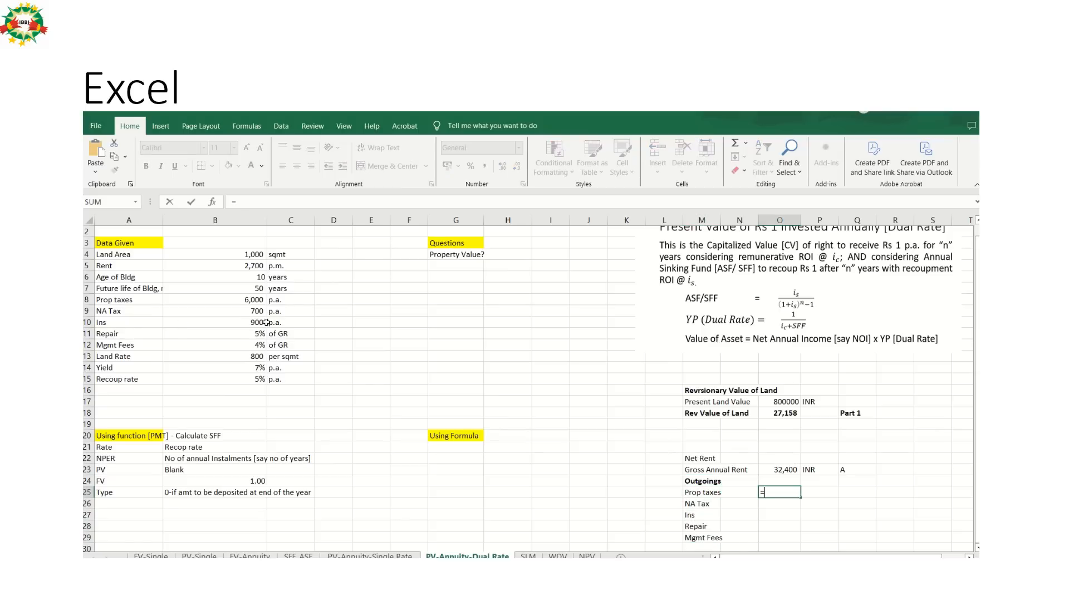
click(251, 299)
key(ctrl+Return)
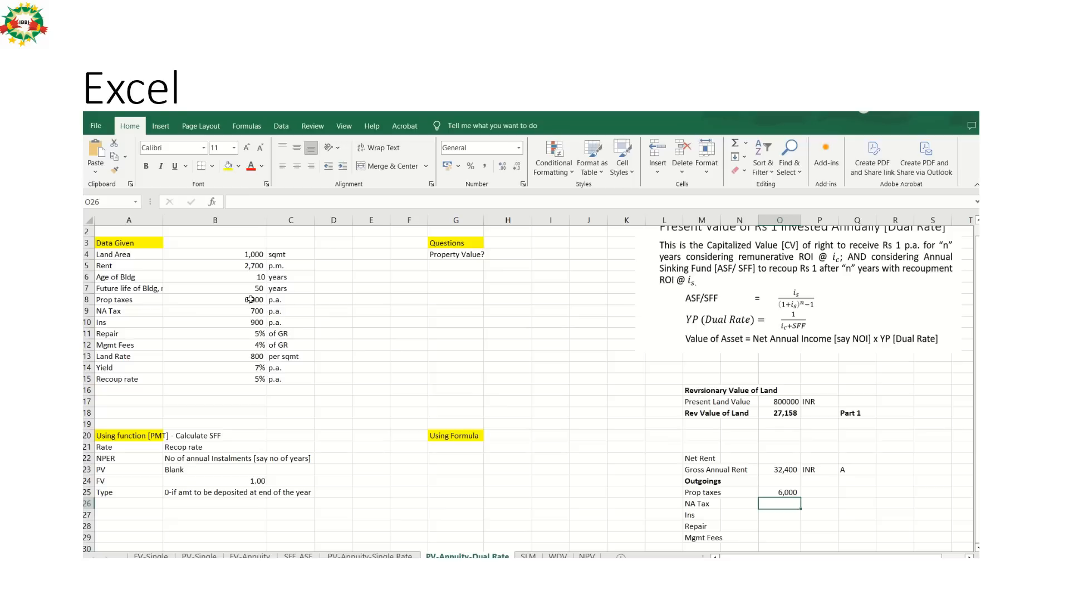
Fill the amount formula in O25 down through O27 to bring in the NA tax and insurance amounts.
key(shift+Down)
key(shift+Down)
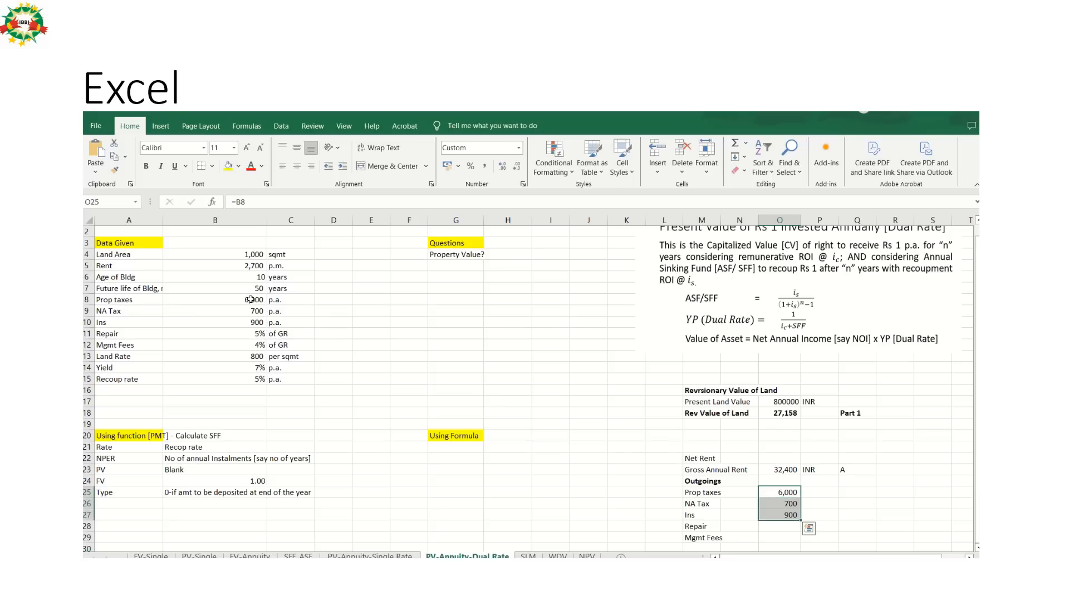
key(ctrl+d)
key(Down)
key(Down)
key(Down)
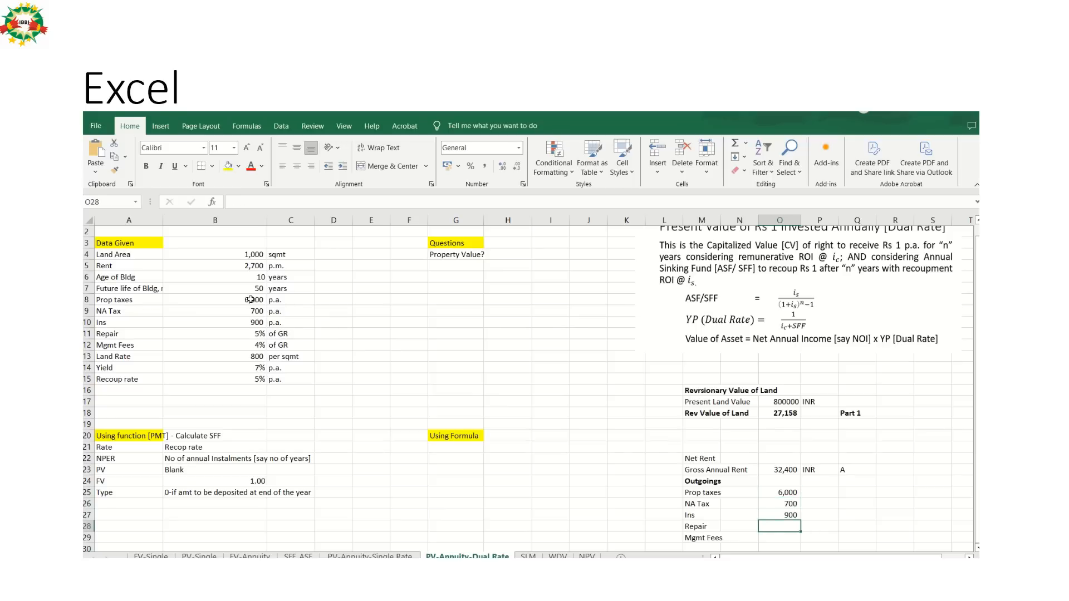
key(Up)
key(Up)
key(Down)
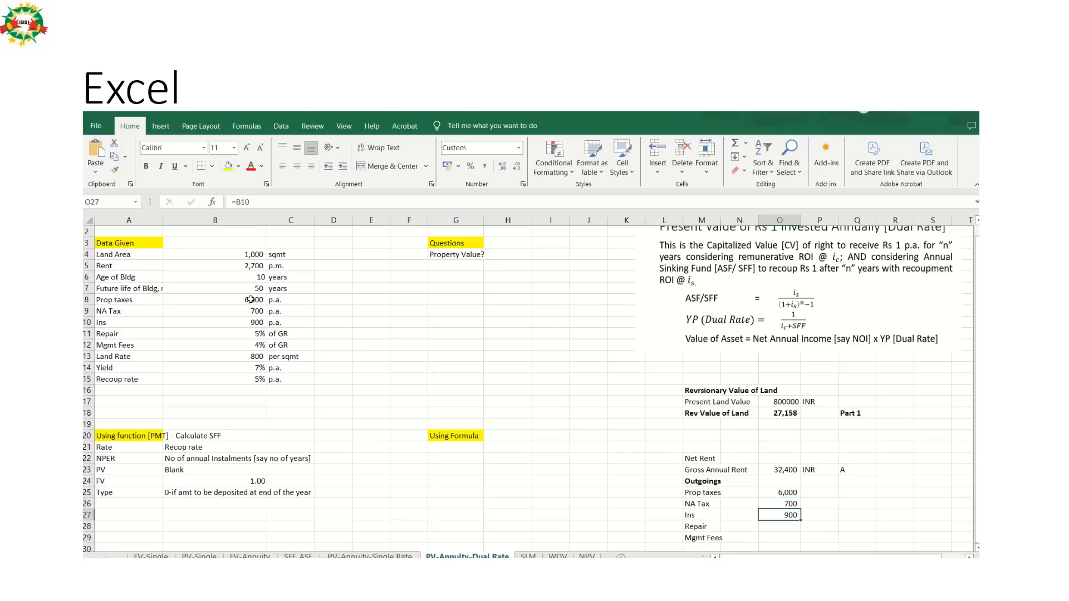
Calculate the repair cost in O28 as the repair percentage of gross annual rent with =B11*O23.
key(Down)
text(=)
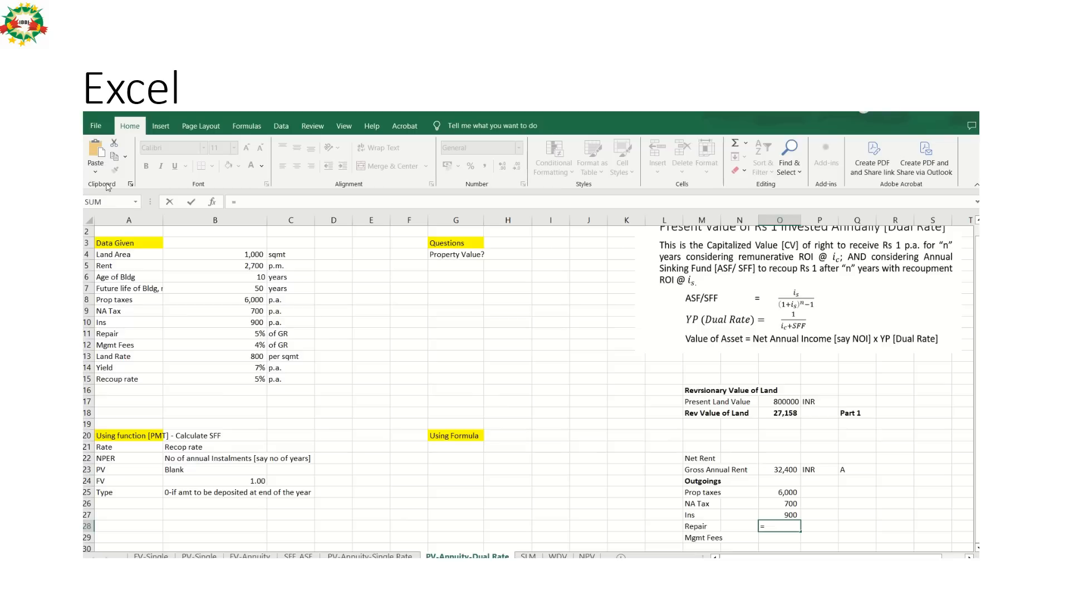
click(244, 334)
text(&)
key(BackSpace)
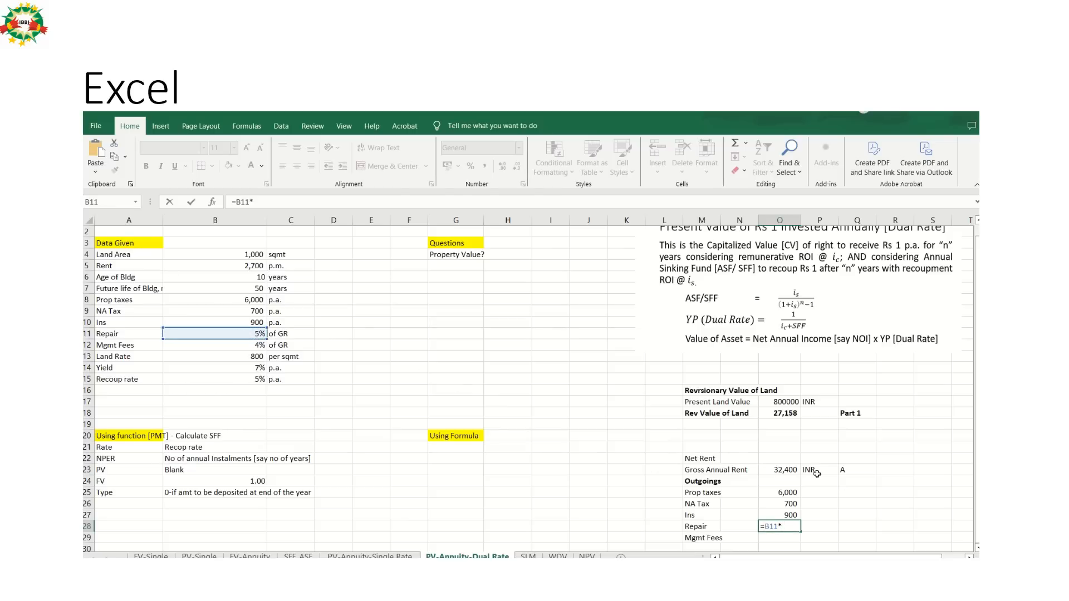
click(780, 471)
key(Return)
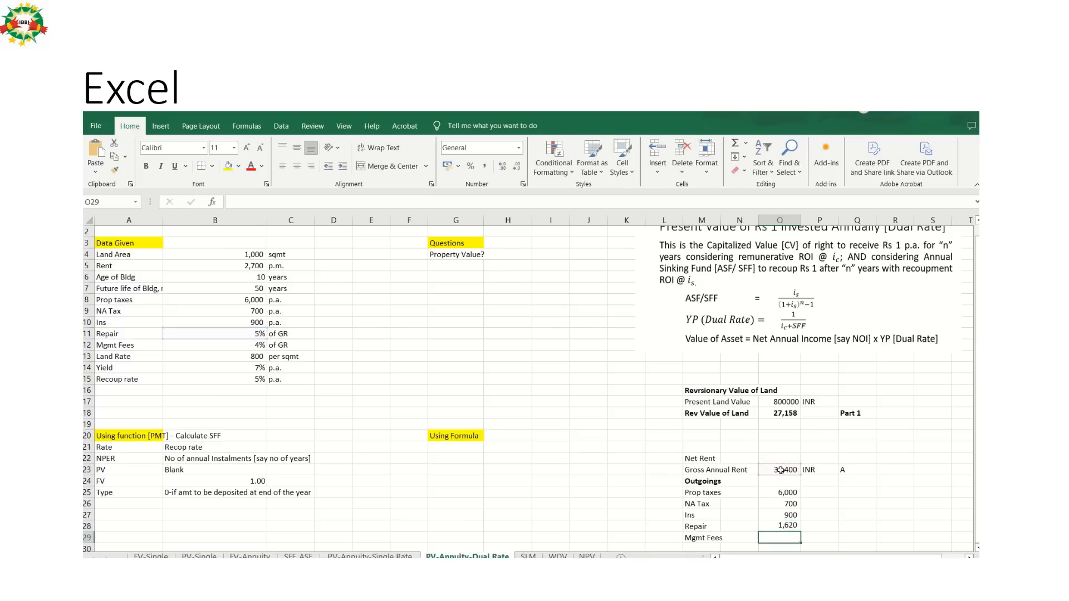
Calculate the management fees in O29 with the formula =B12*O18.
text(=)
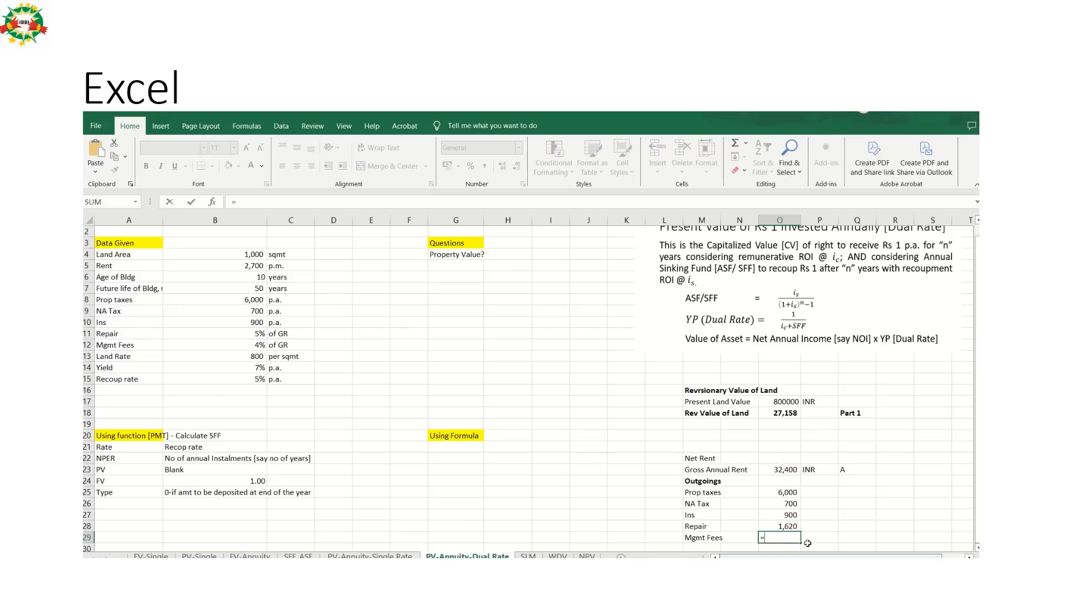
click(255, 344)
text(*)
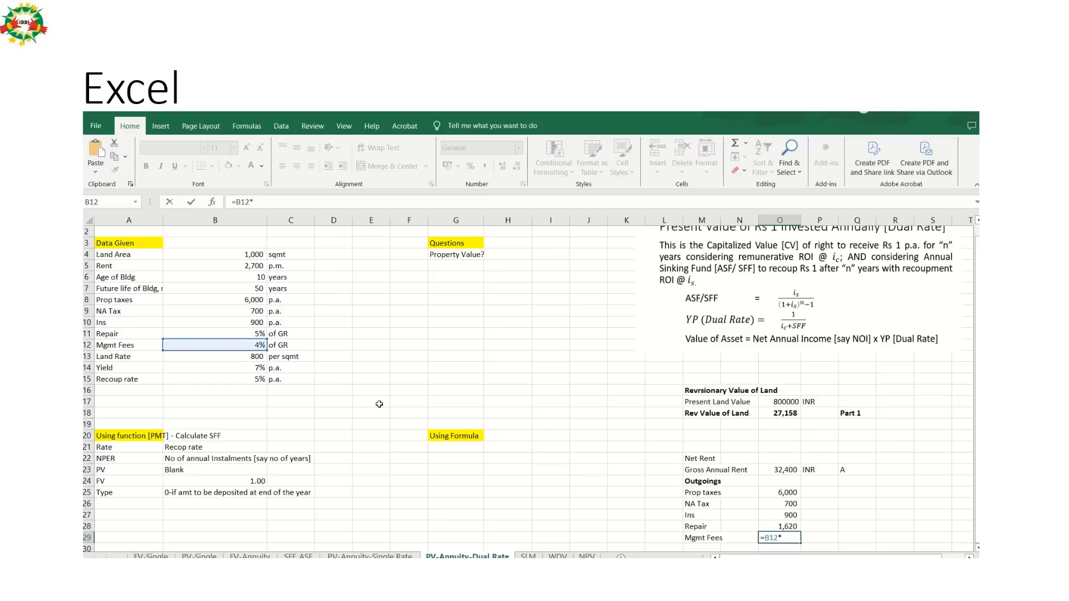
click(786, 413)
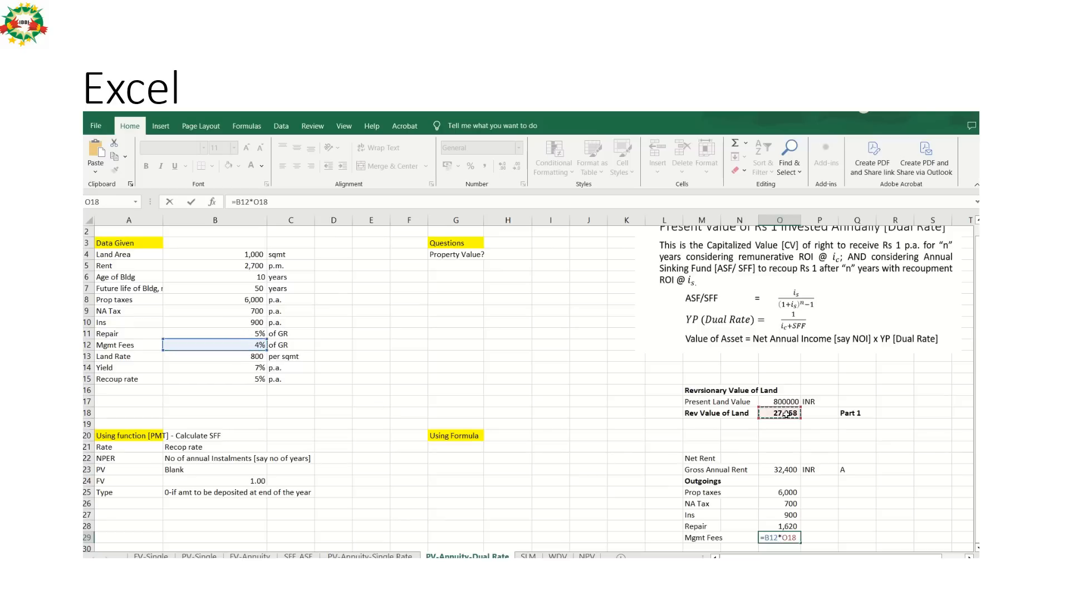
key(Return)
Enter the label "Total Annual Outgoings" in M30 below the expense items.
key(Left)
key(Left)
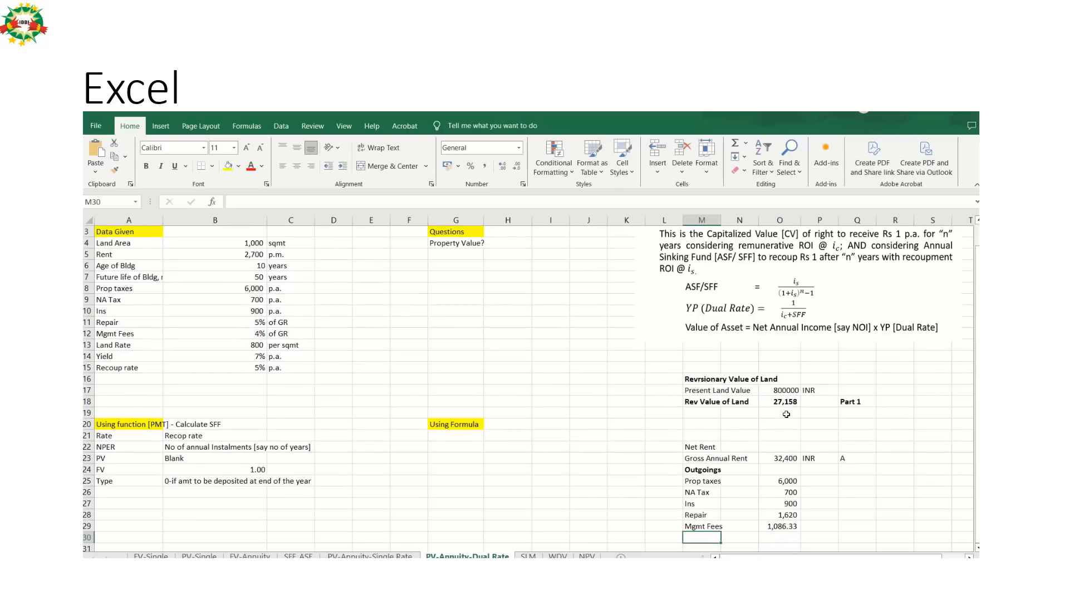
text(Tpotal)
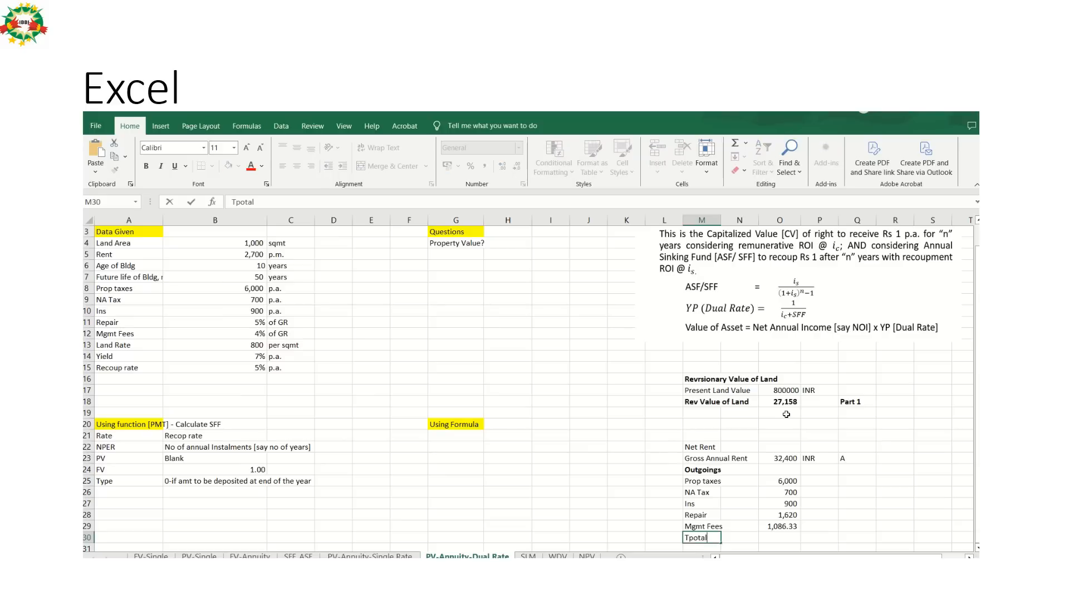
key(BackSpace)
key(BackSpace)
key(BackSpace)
key(BackSpace)
key(BackSpace)
text(otal)
key(BackSpace)
key(BackSpace)
key(BackSpace)
key(BackSpace)
text(Total Annual Outgoings)
key(Tab)
key(Tab)
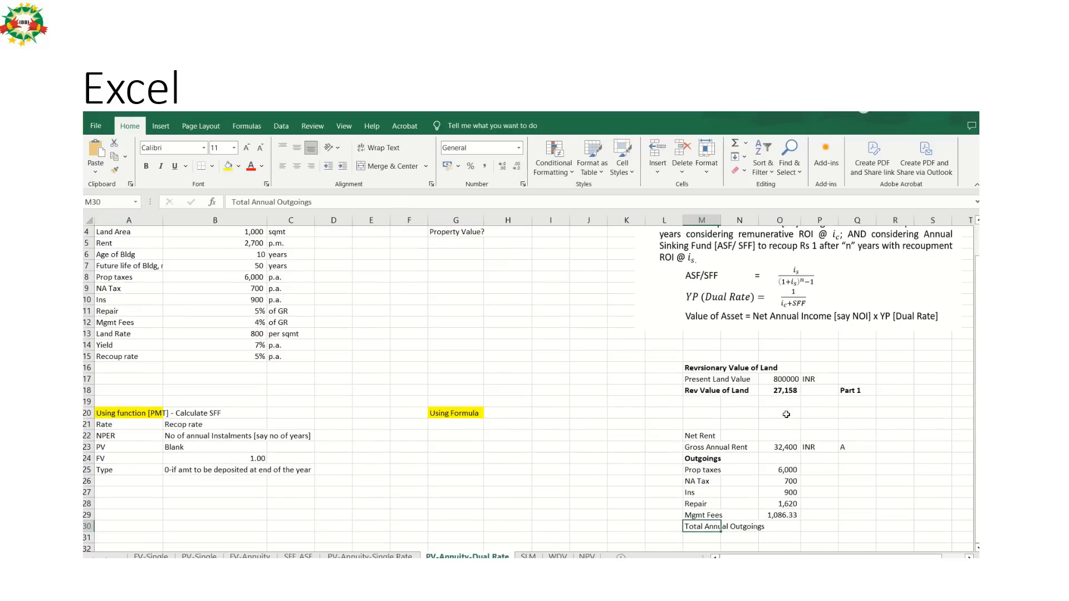
Total the outgoings amounts in O30 with the formula =SUM(O25:O29).
text(=)
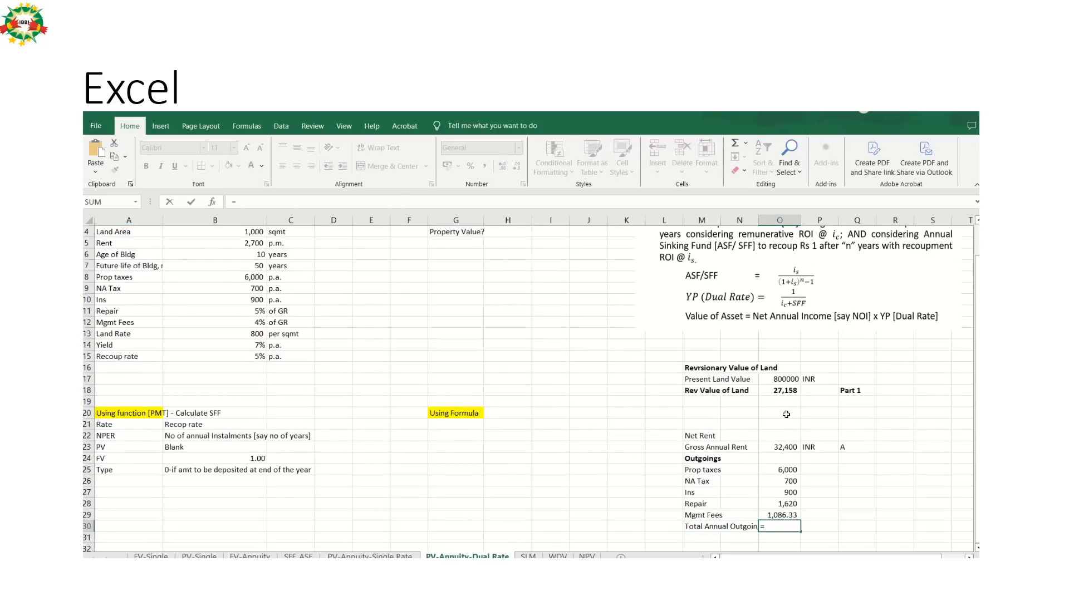
text(sum()
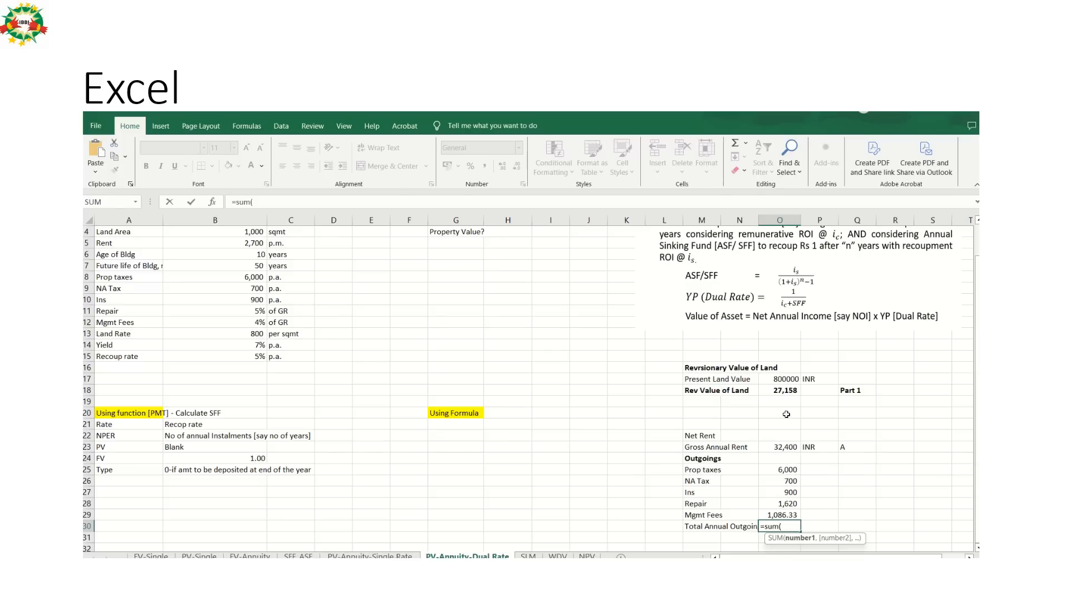
key(Up)
key(shift+Up)
key(shift+Up)
key(shift+Up)
key(shift+Up)
key(shift+Up)
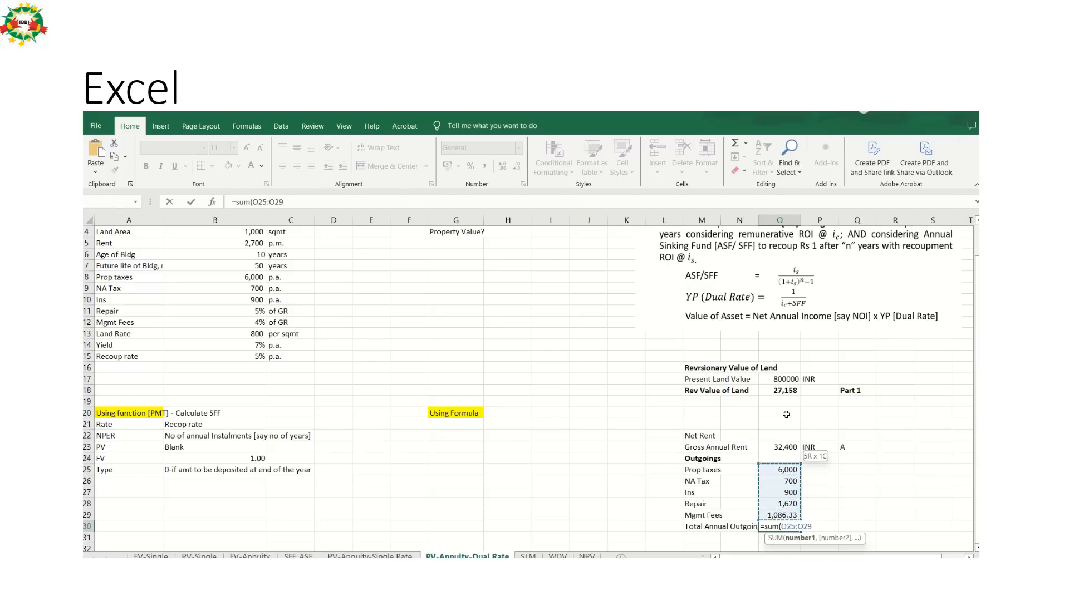
key(shift+Down)
key(ctrl+Return)
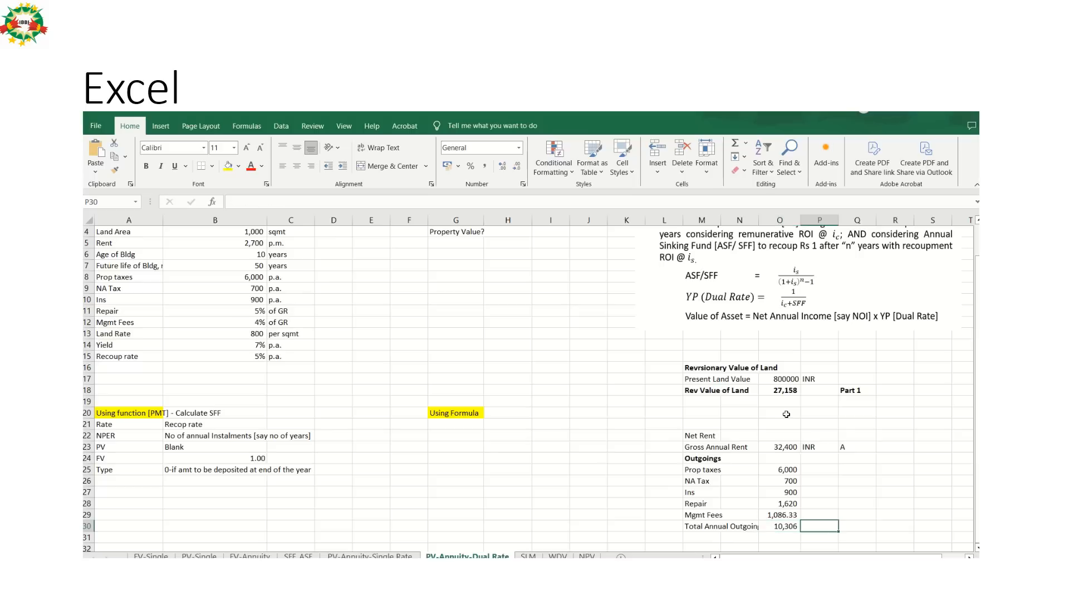
Format the management fees amount in O29 to show no decimal places.
key(Up)
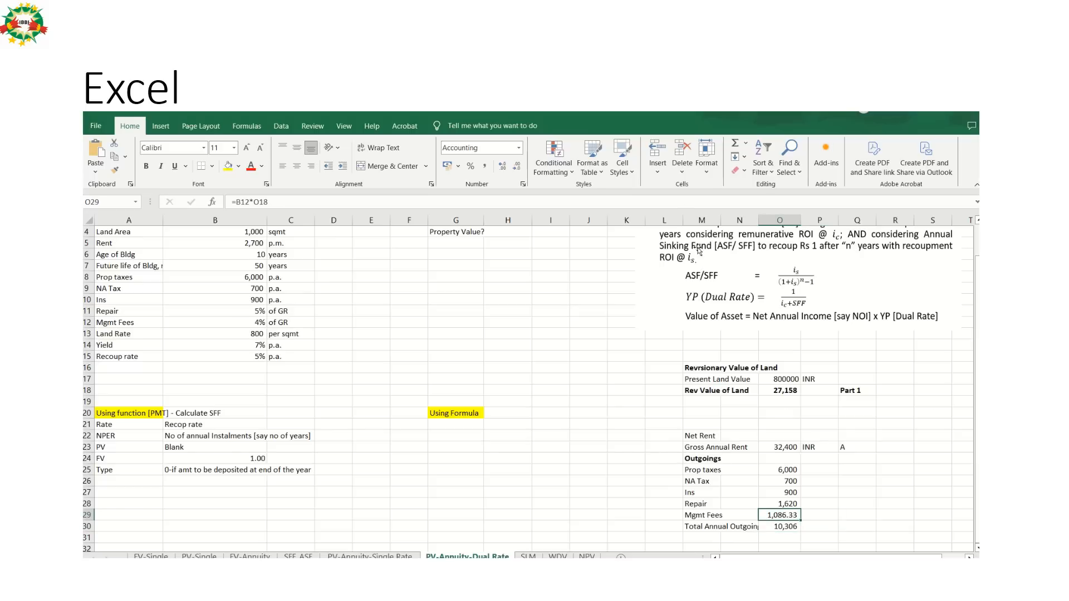
click(517, 167)
click(516, 167)
Make the total outgoings amount in O30 bold and enter the reference letter "B" in Q30.
key(Down)
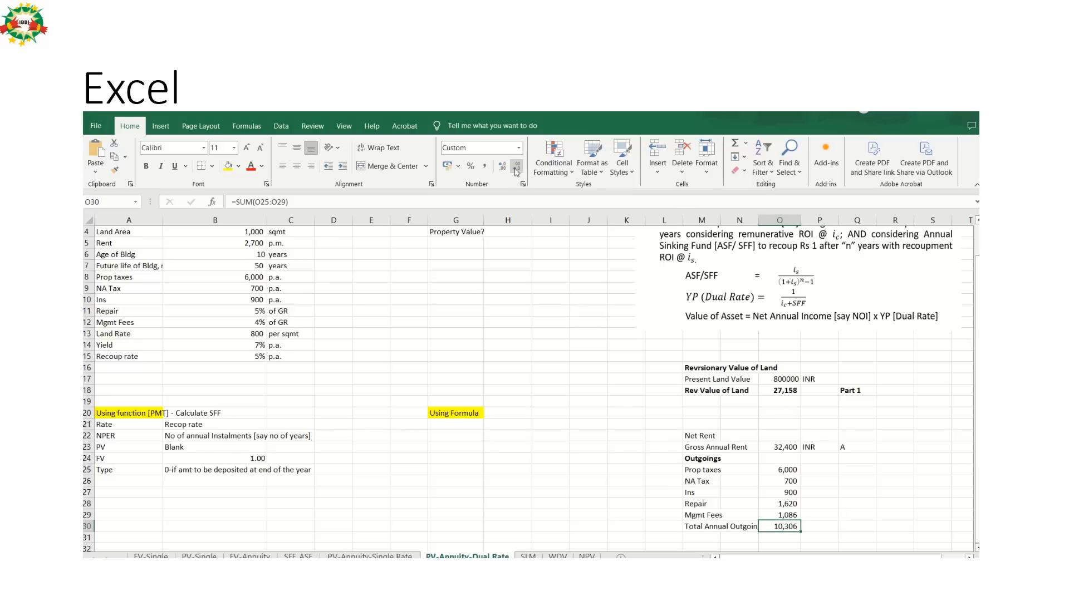
key(ctrl+b)
key(Right)
key(Right)
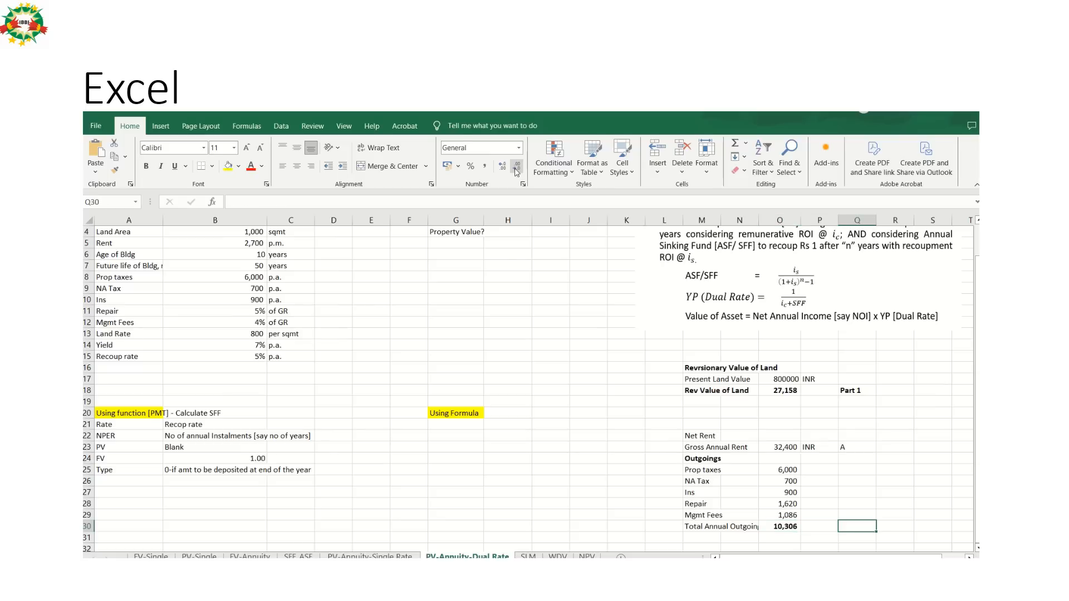
text(B)
key(Return)
Enter the label "Net Annual Rent (A-B)" in M32, leaving row 31 blank below the outgoings total.
key(Down)
key(Left)
key(Left)
key(Left)
key(Left)
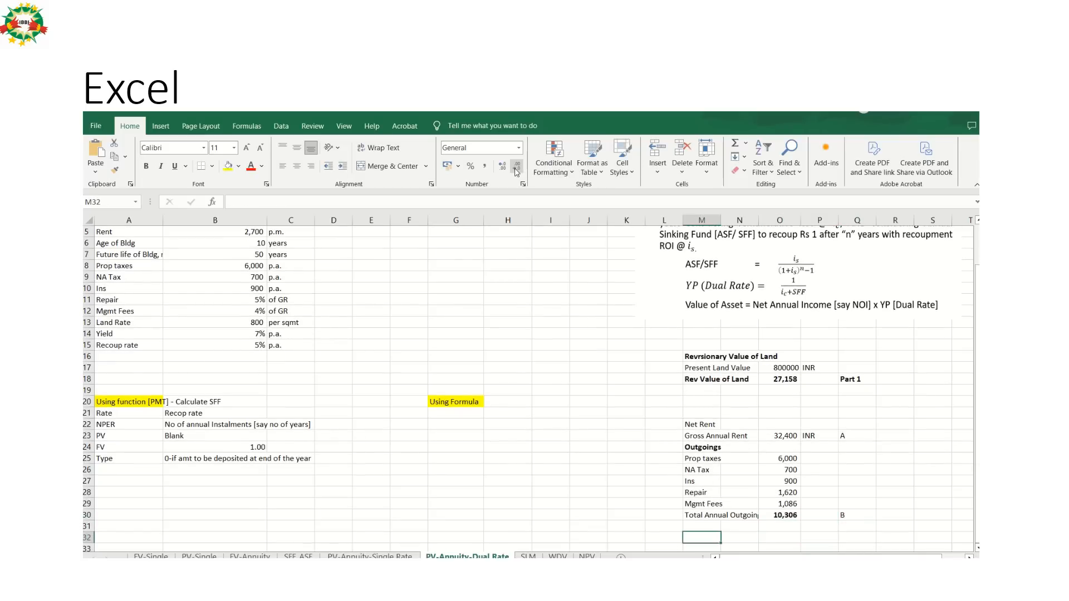
text(Net)
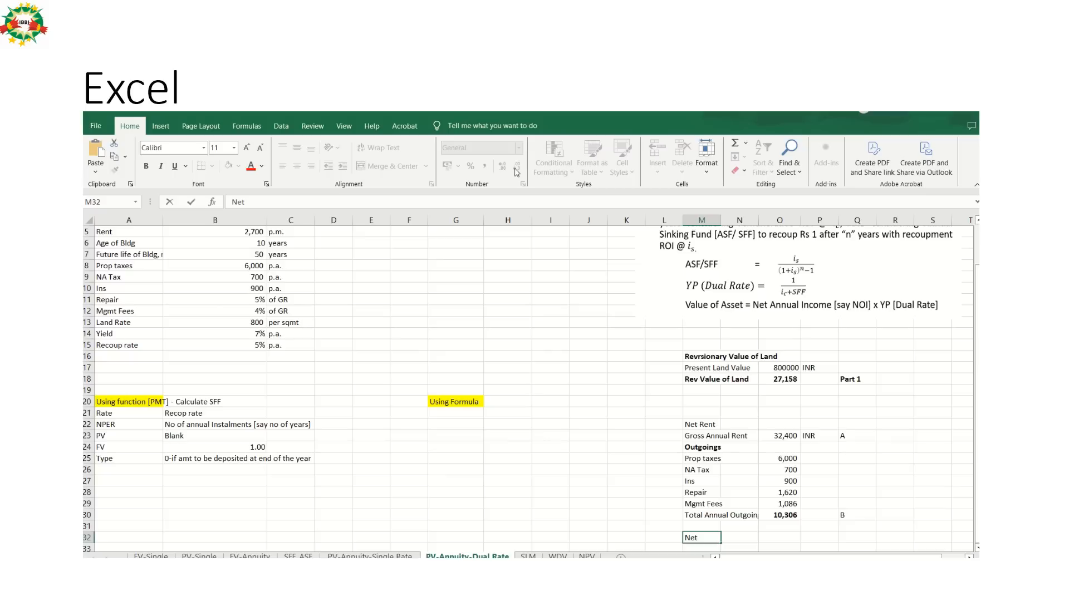
text( Annual Renty)
key(BackSpace)
text((A-B)
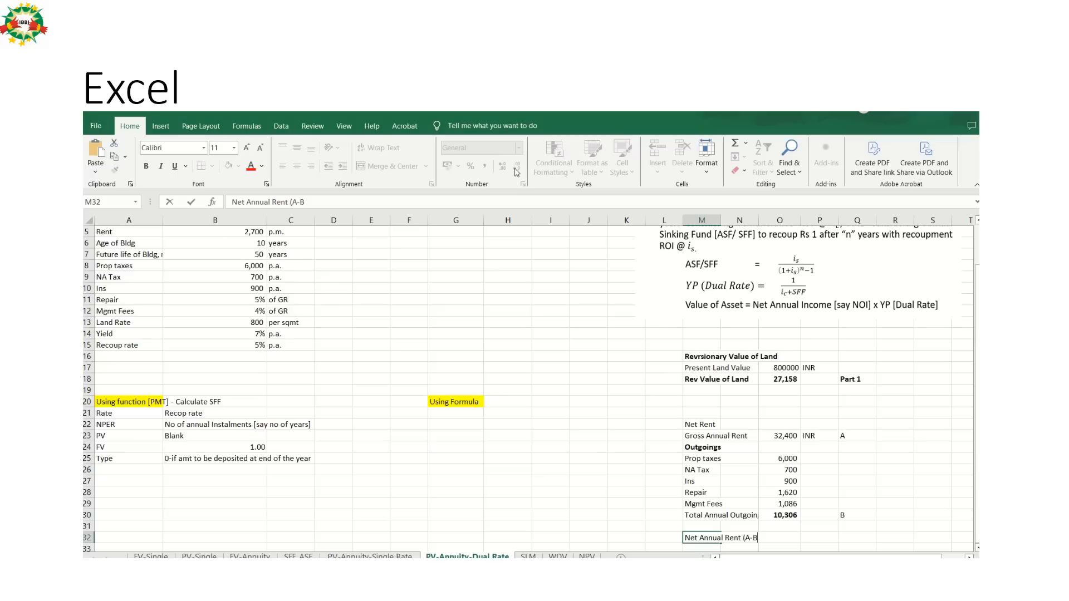
text())
key(Return)
Calculate the net annual rent in O32 by subtracting total outgoings from gross annual rent with =O23-O30.
key(Up)
key(Right)
key(Right)
key(Right)
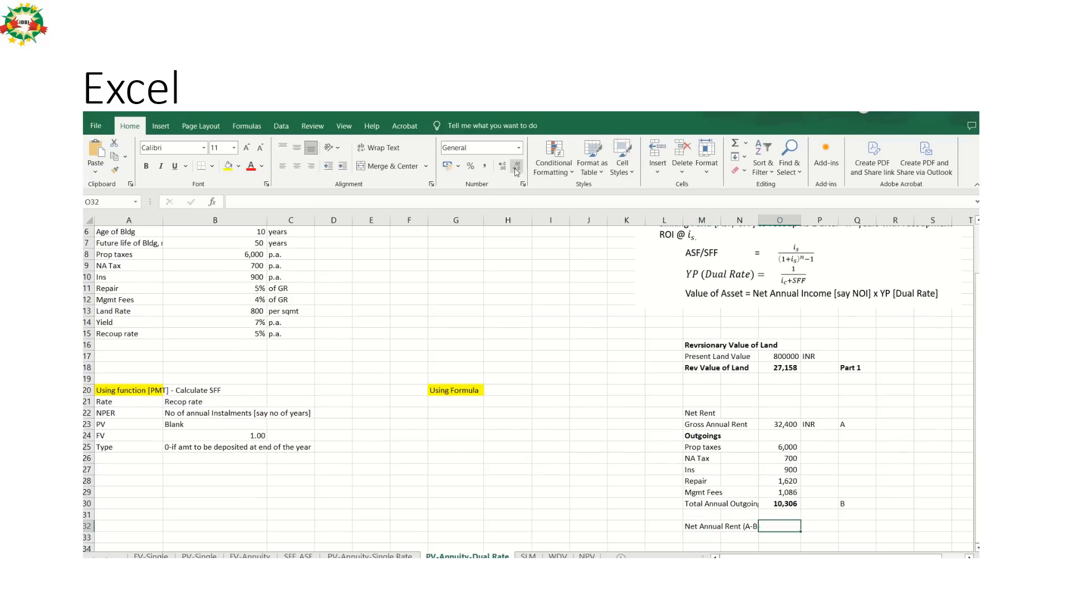
key(Left)
text(=)
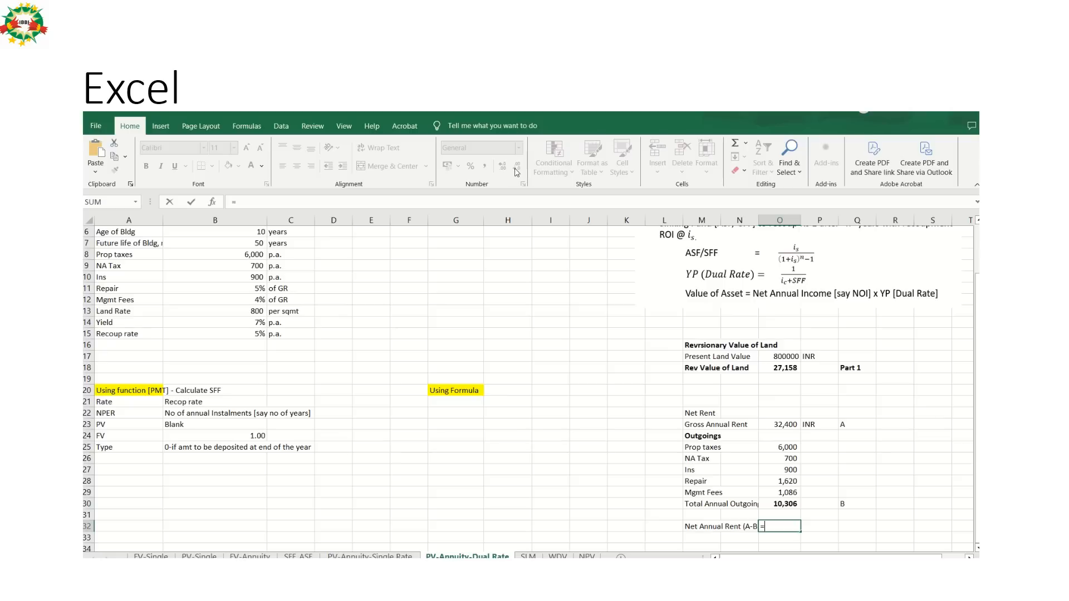
key(Up)
key(Up)
key(Up)
key(Up)
key(Up)
key(Up)
key(Up)
key(Up)
key(Up)
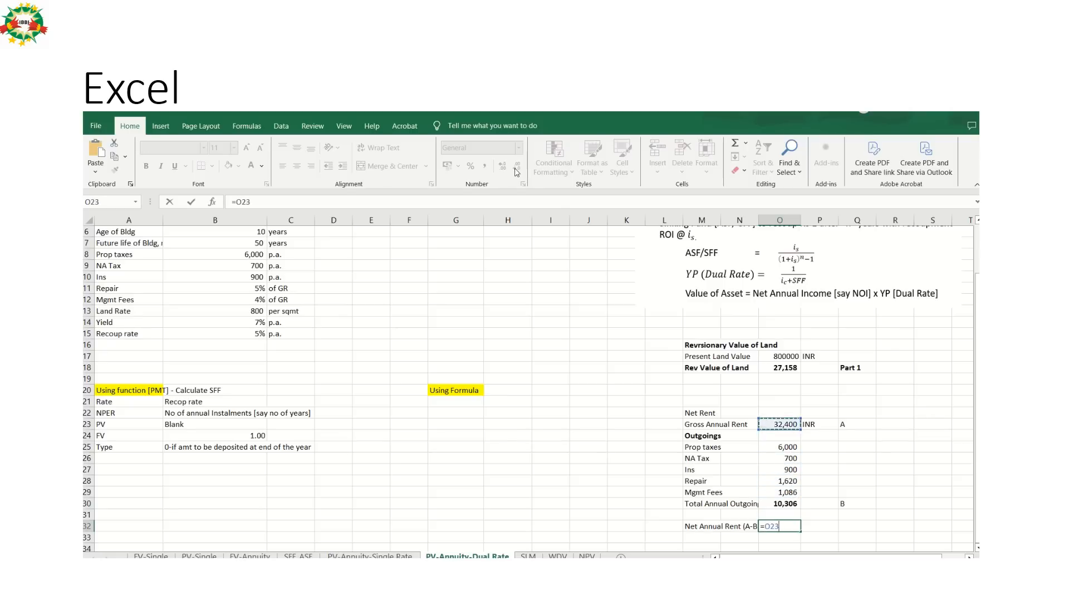
key(Up)
key(Down)
text(-)
key(Up)
key(Up)
key(ctrl+Return)
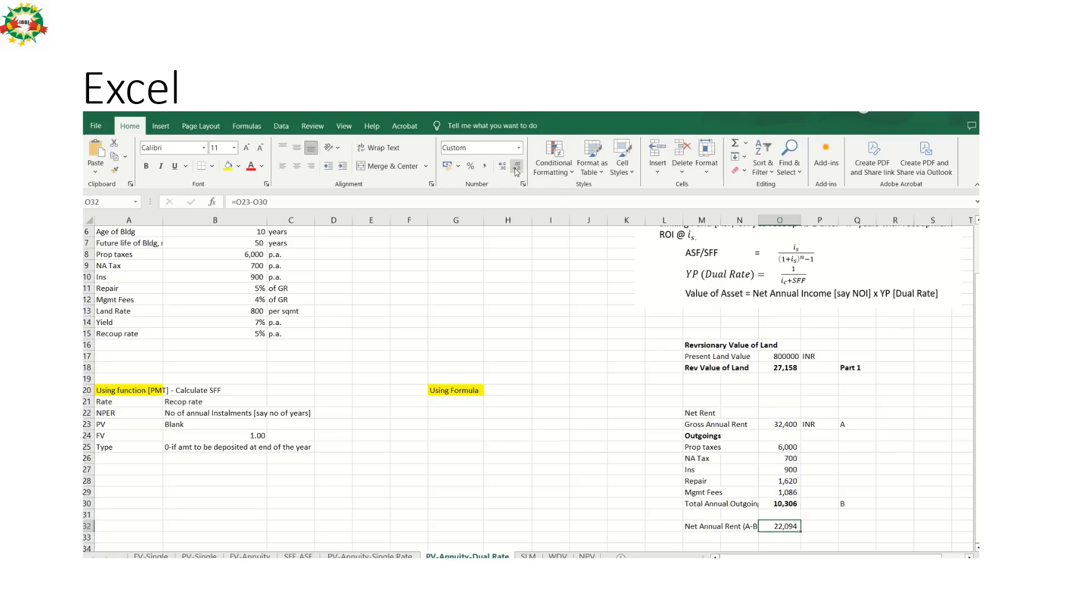
Enter the reference "NOI" in Q32 on the net annual rent row.
key(Right)
key(Right)
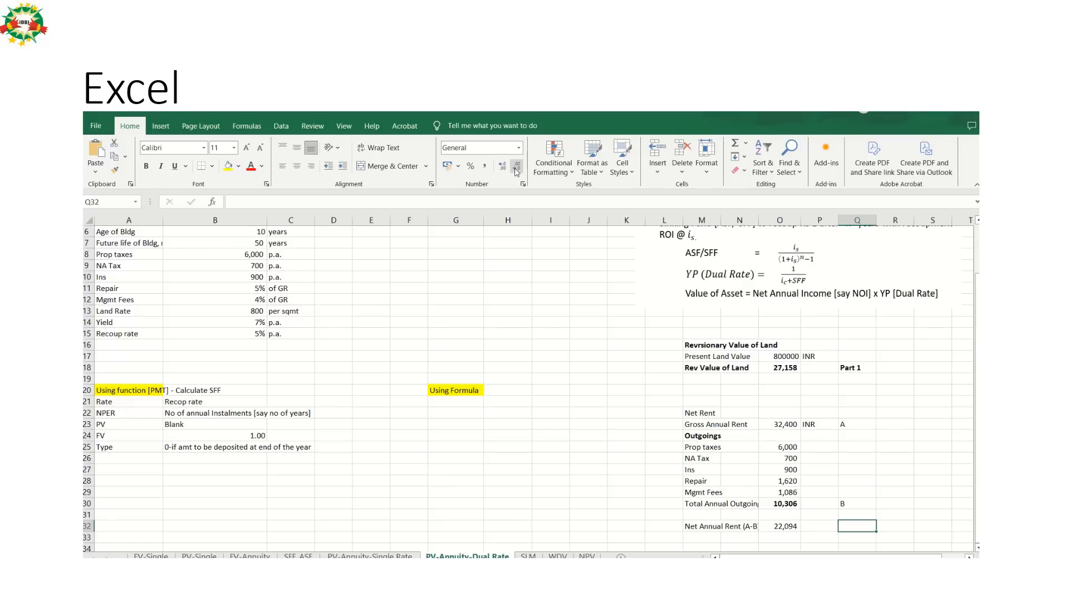
text(C)
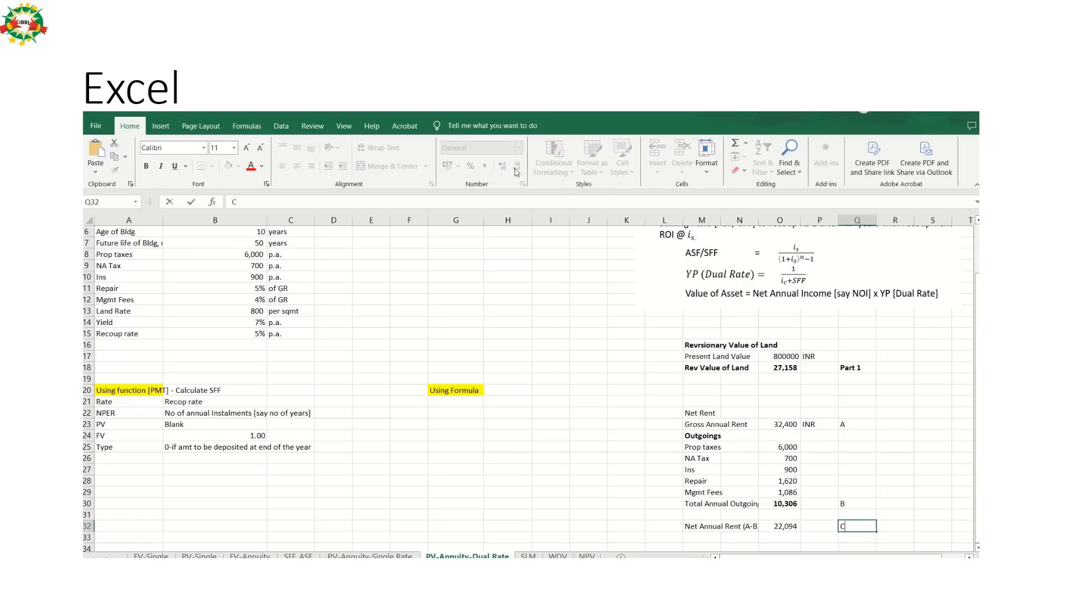
key(BackSpace)
text(NOI)
key(Return)
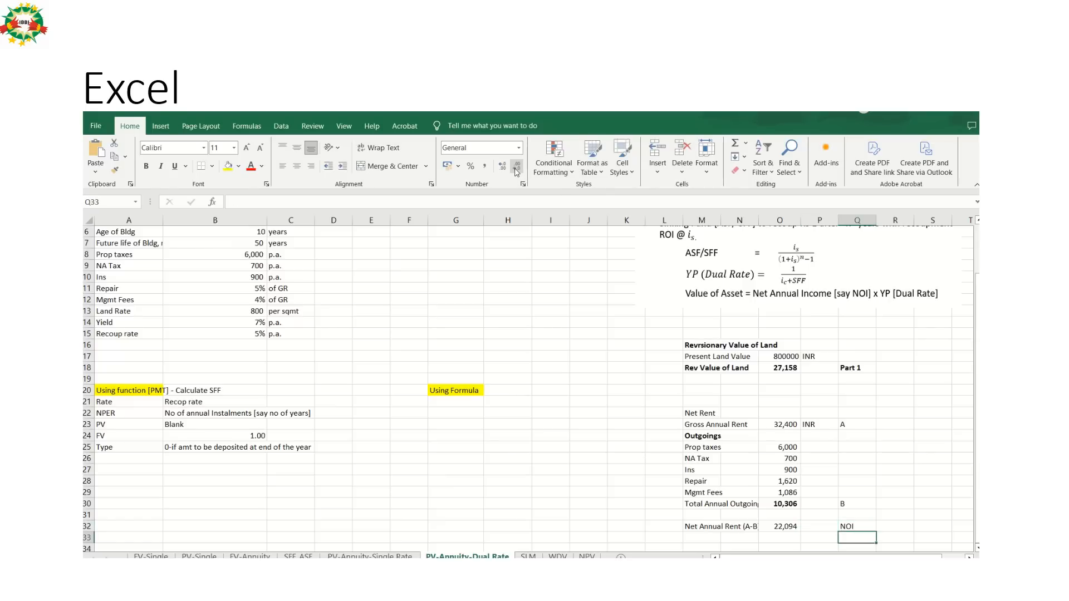
Make the net annual rent label and amount in M32:O32 bold.
key(Left)
key(Left)
key(Up)
key(Left)
key(Left)
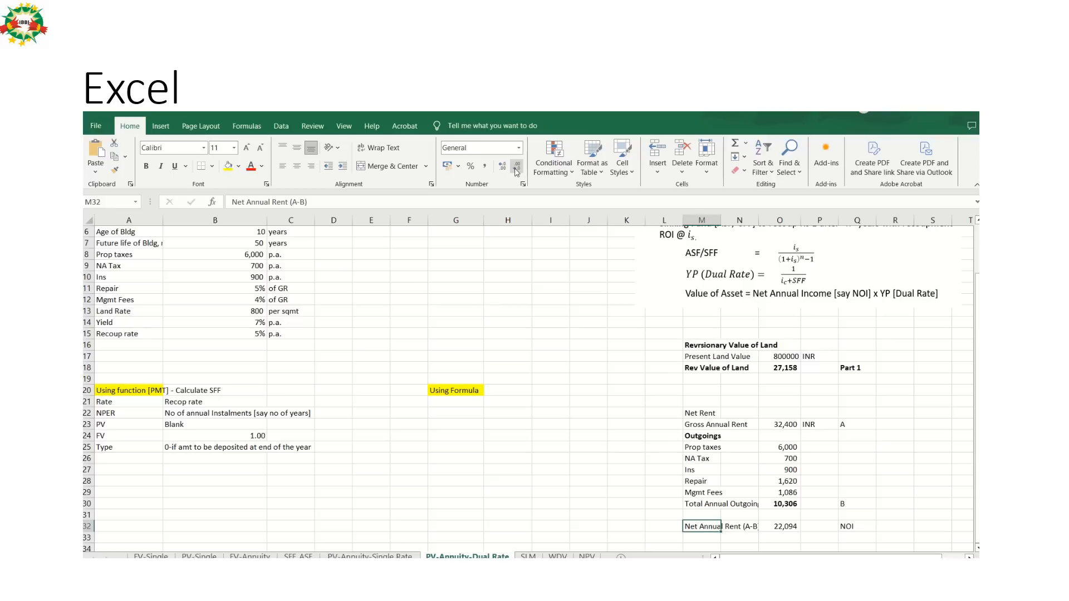
key(shift+Right)
key(shift+Right)
text(B)
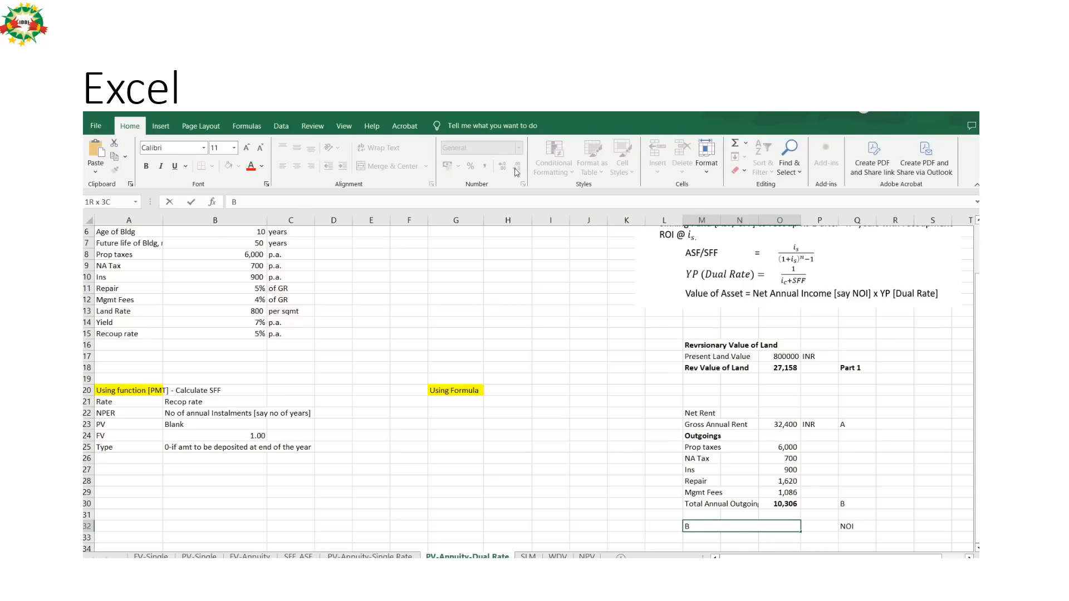
key(ctrl+z)
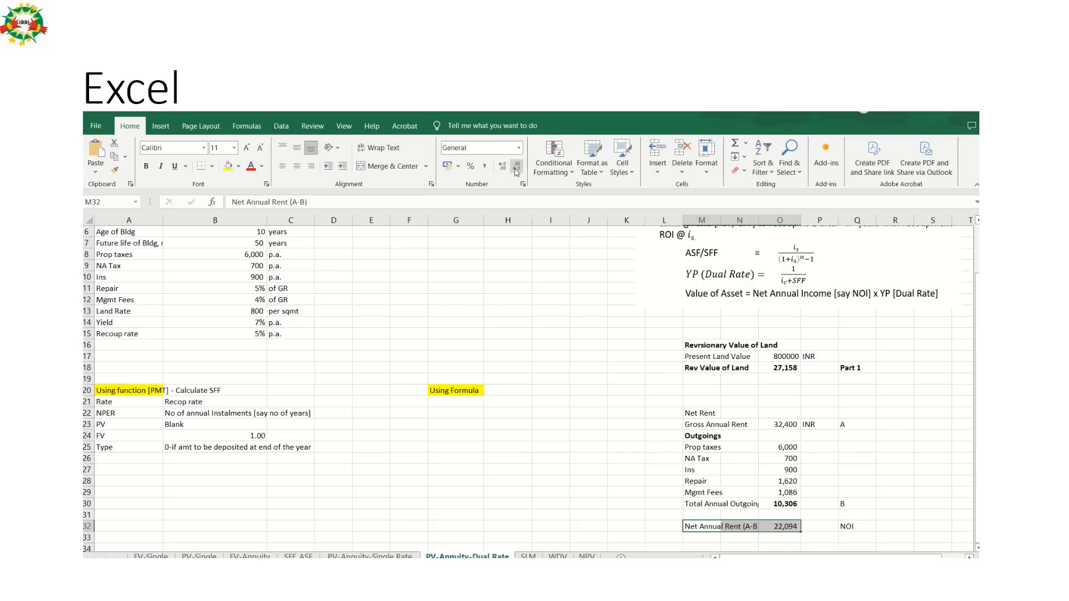
key(ctrl+b)
Make the gross annual rent label and amount in M23:O23 bold.
key(Up)
key(Up)
key(Up)
key(Up)
key(Up)
key(Up)
key(Up)
key(Up)
key(Up)
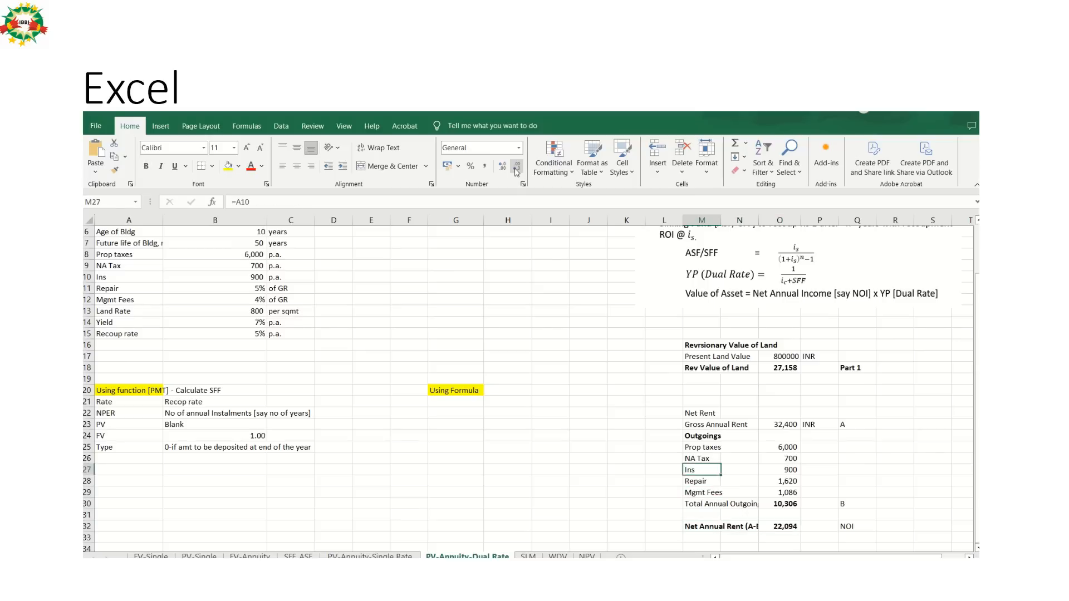
key(shift+Right)
key(shift+Right)
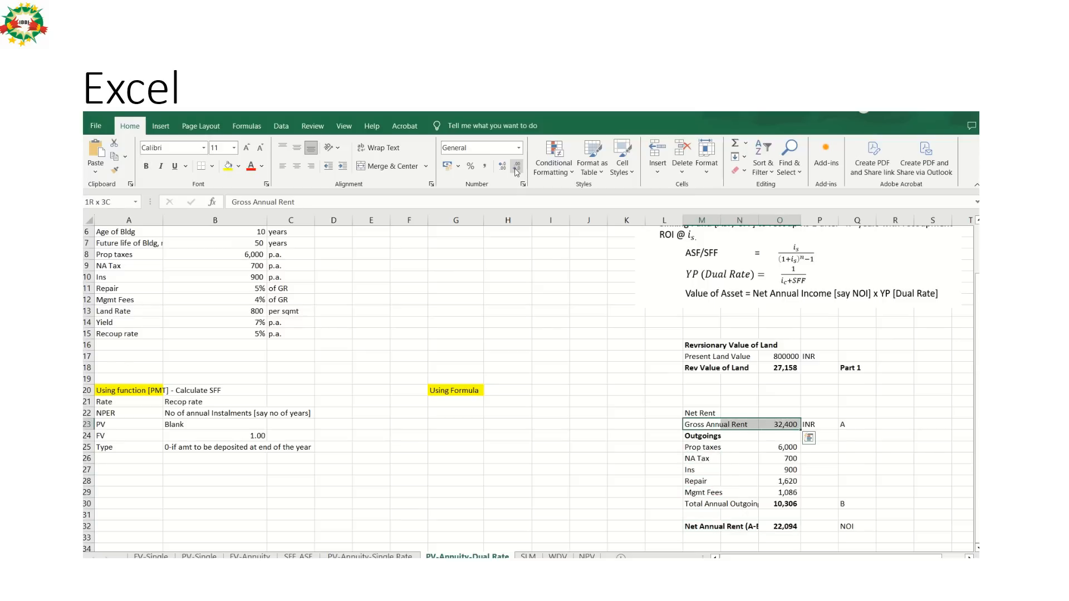
key(ctrl+b)
Enter the unit "INR" in P32 beside the net annual rent amount.
key(Down)
key(Down)
key(Down)
key(Down)
key(Down)
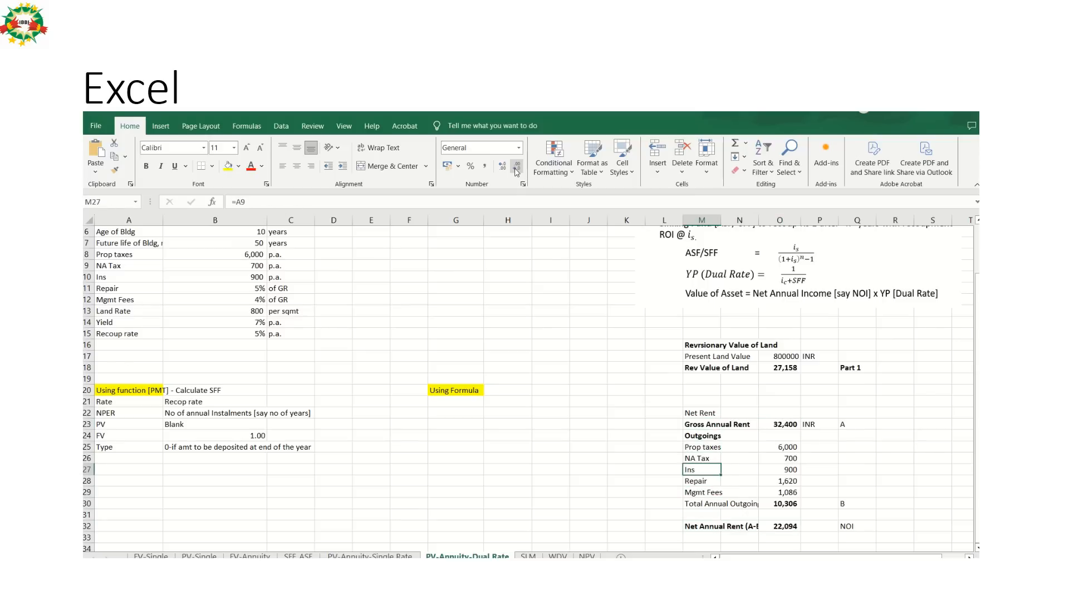
key(Down)
key(Down)
key(Down)
key(Down)
key(Down)
key(Right)
key(Right)
key(Right)
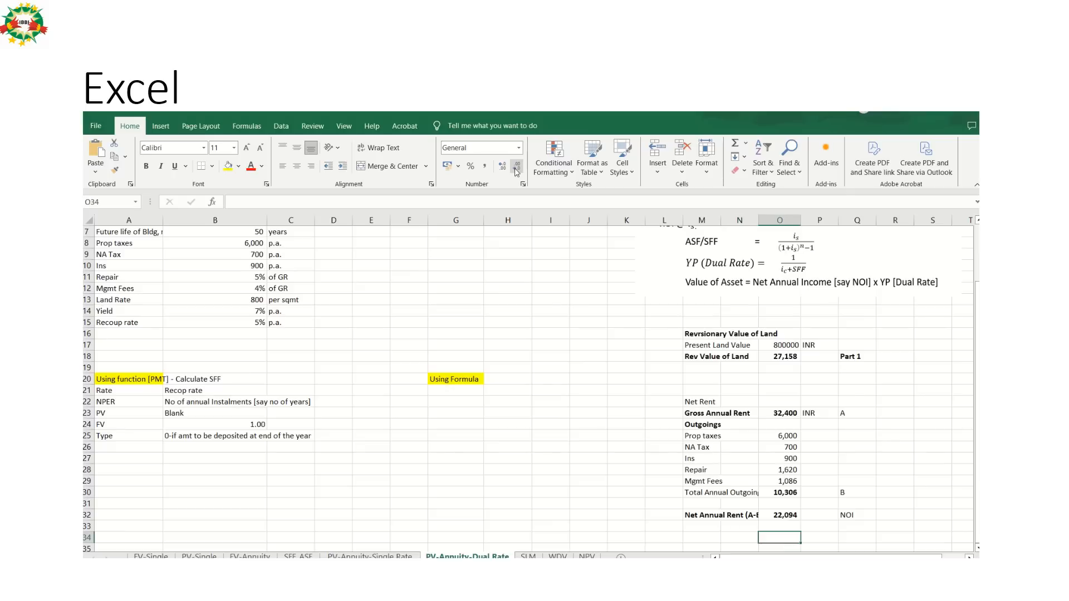
key(Up)
text(INR)
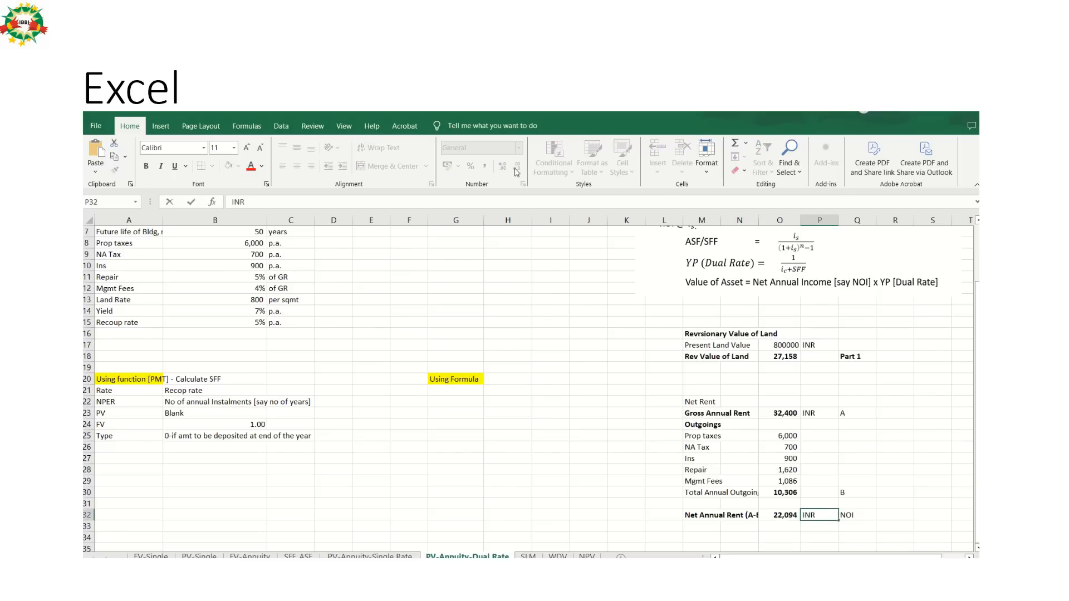
key(Return)
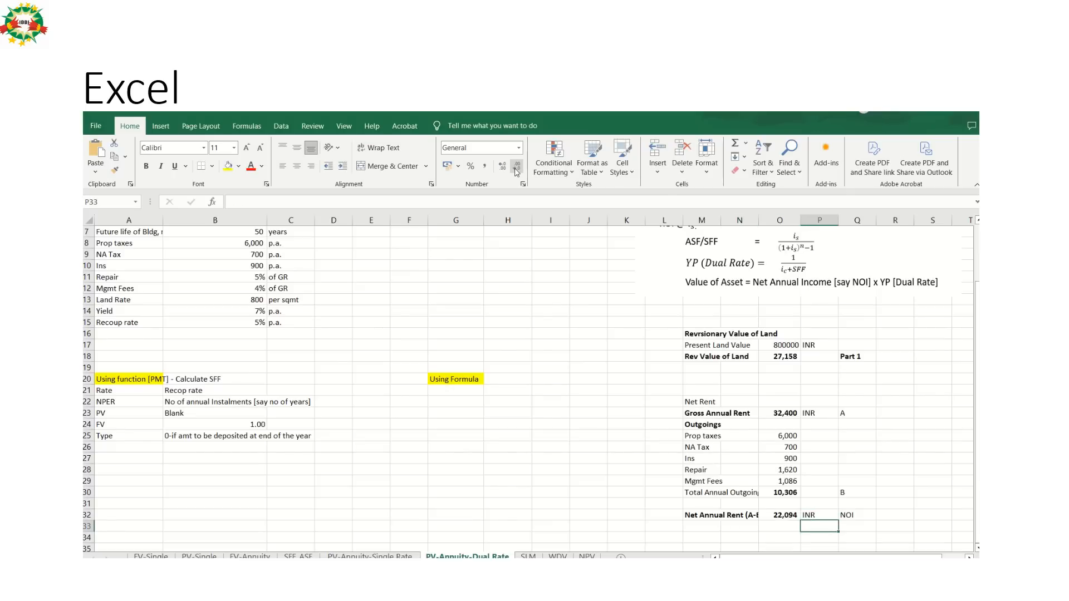
key(Left)
key(Left)
key(Left)
key(Left)
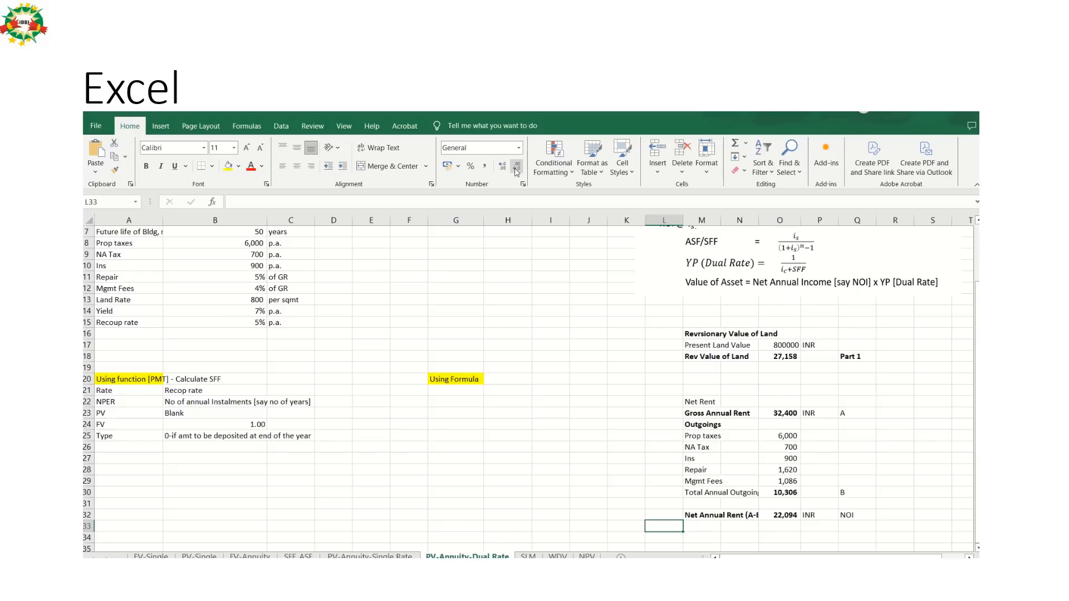
key(Down)
key(Down)
key(Down)
key(Down)
key(Down)
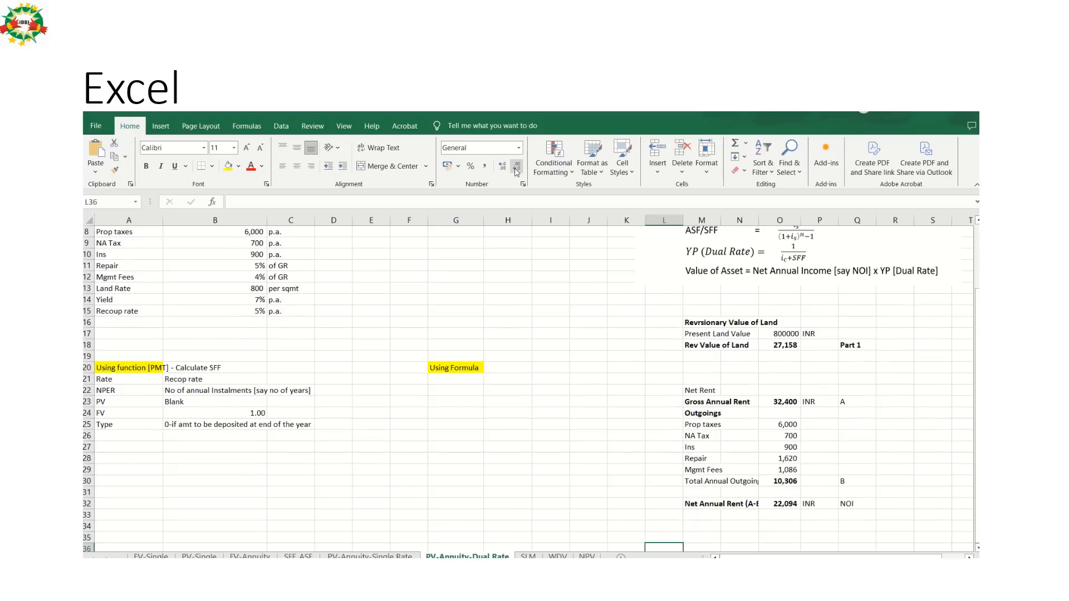
key(Up)
key(Up)
key(Up)
key(Up)
key(Up)
Compare the sheet's net annual rent calculation with the Capitalized Value of Rent slide in PowerPoint.
key(alt+Tab)
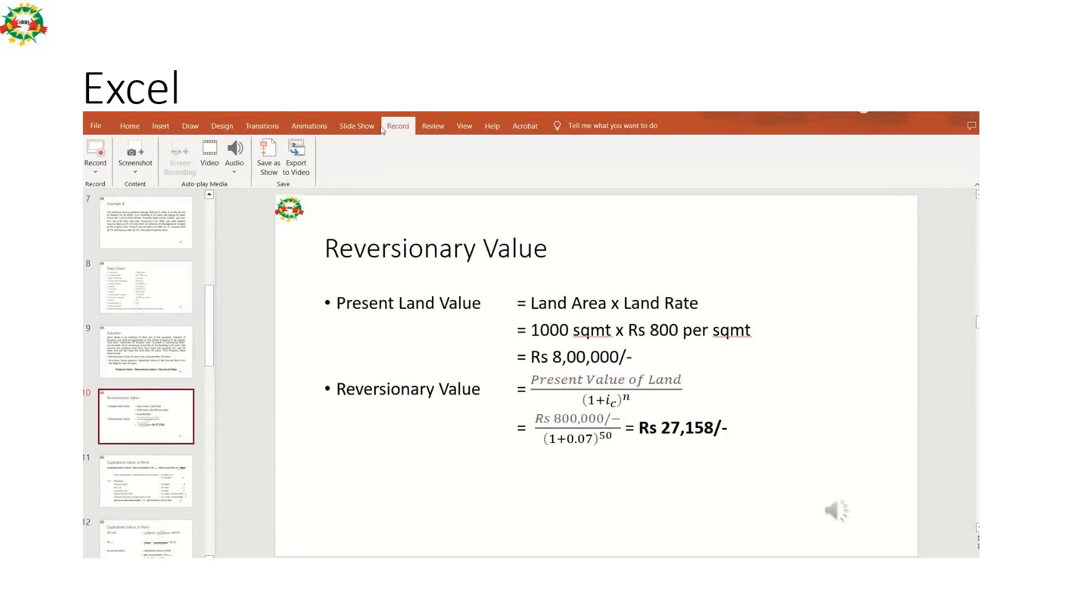
click(166, 495)
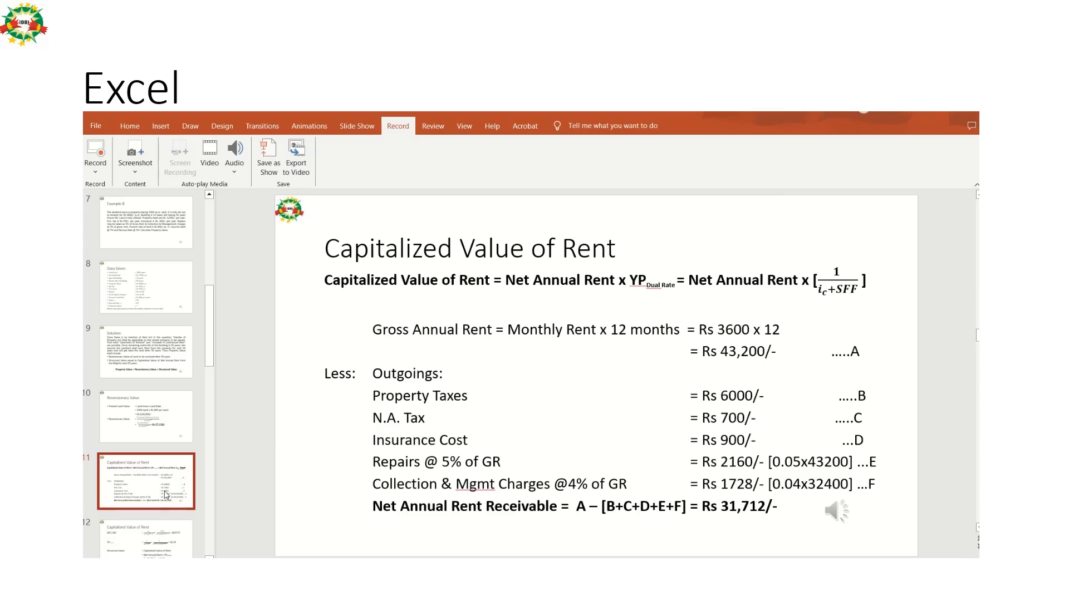
key(alt+Tab)
key(Up)
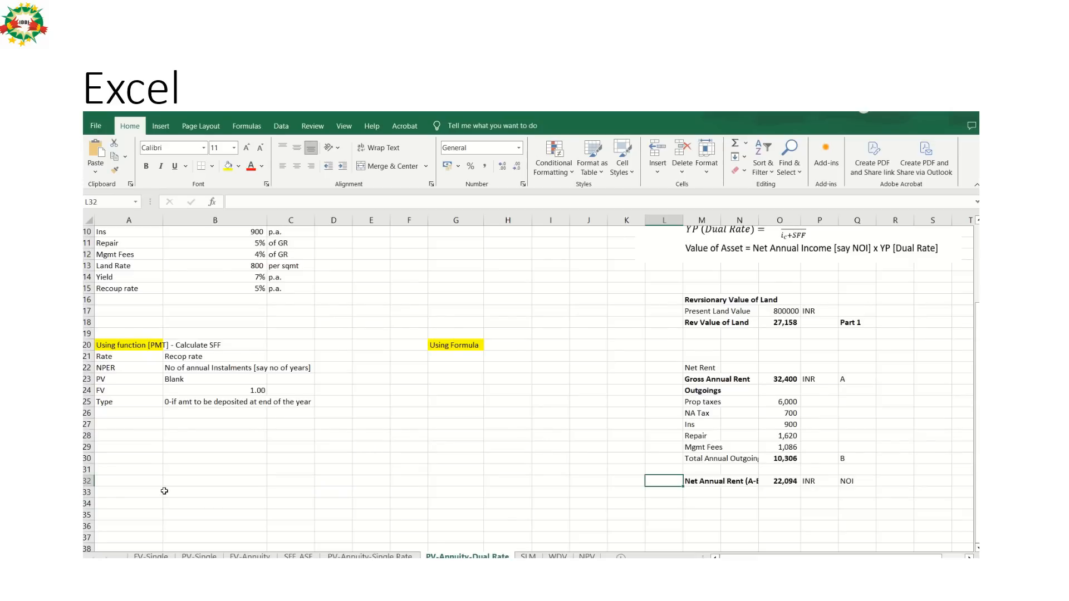
key(alt+Tab)
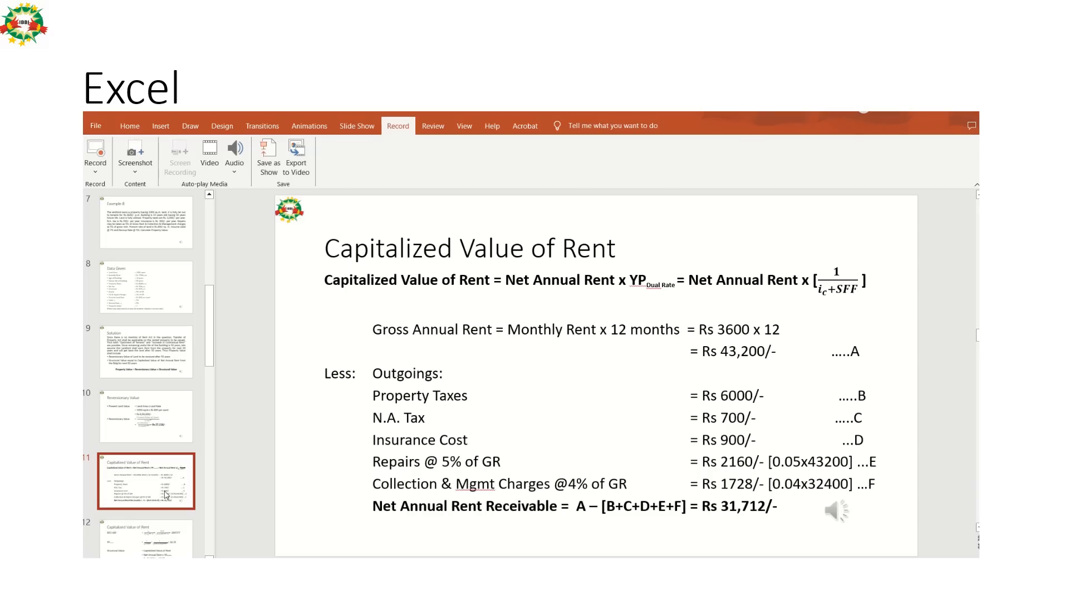
key(alt+Tab)
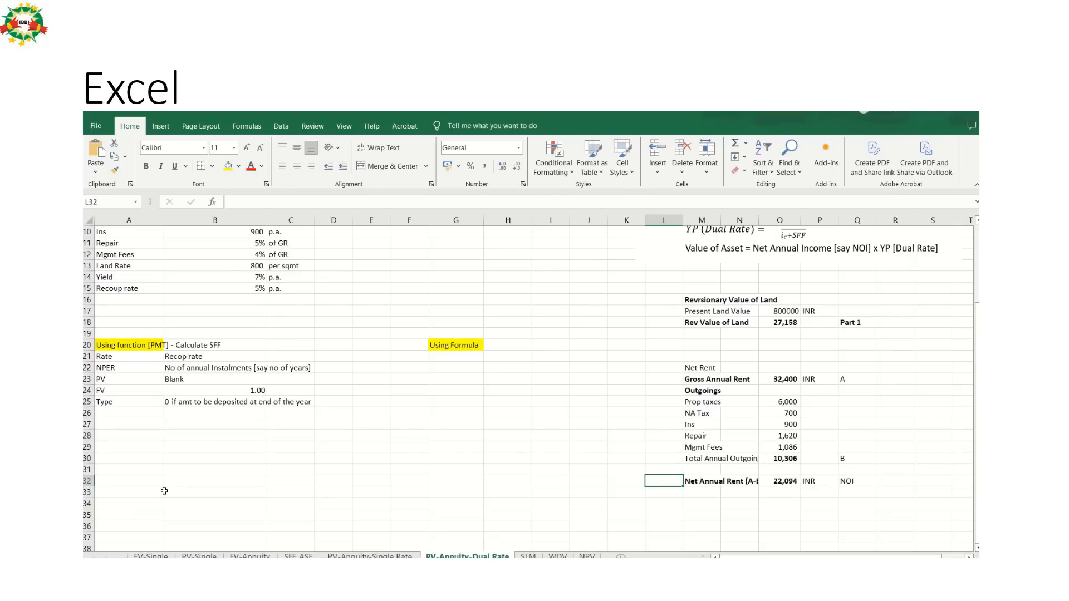
Check the monthly rent in the sheet's given data against the Data Given and Example 8 slides in PowerPoint.
key(Up)
key(Up)
key(Up)
key(Up)
key(Up)
key(Up)
key(Up)
key(Up)
key(Up)
key(Up)
key(Up)
key(Up)
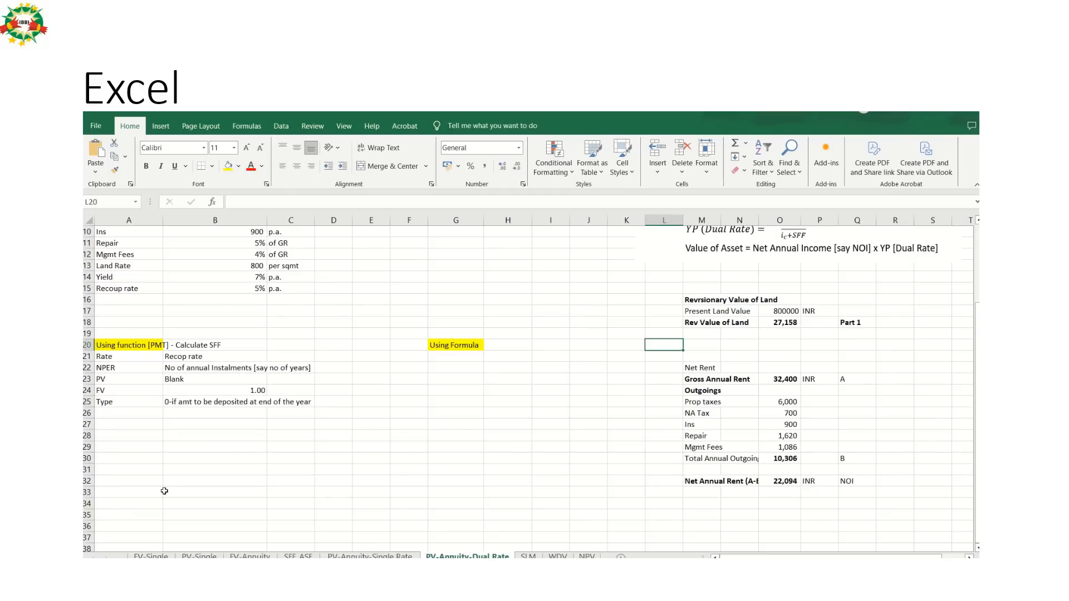
key(Up)
key(Up)
key(Up)
key(Up)
key(Up)
key(Up)
key(Up)
key(Up)
key(Up)
key(Up)
key(Up)
key(Up)
key(Up)
key(Up)
key(Up)
key(Up)
key(Up)
key(Up)
key(Up)
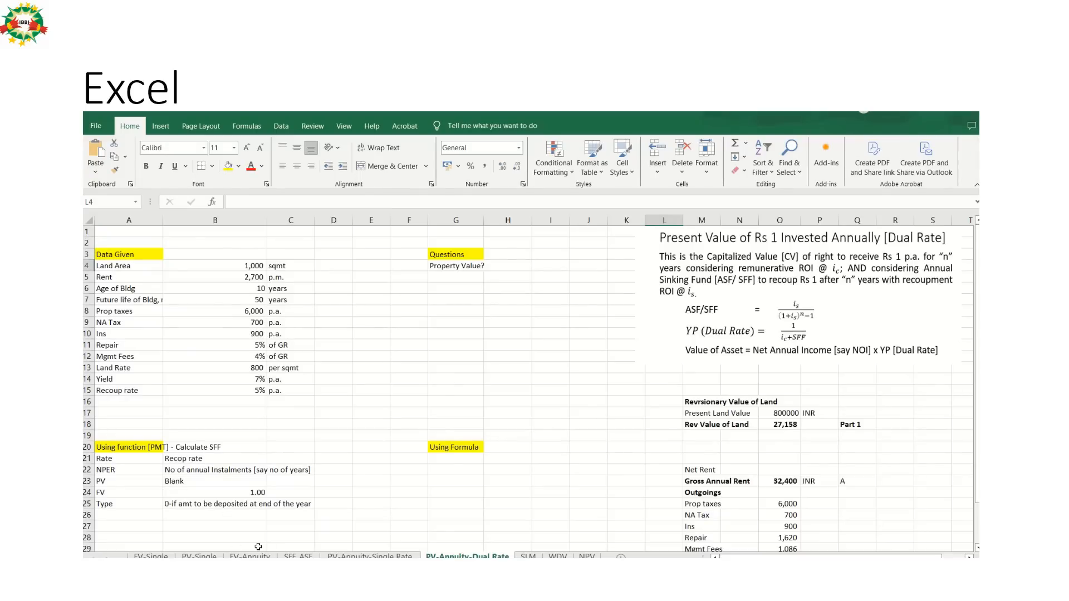
key(alt+Tab)
key(alt+Tab)
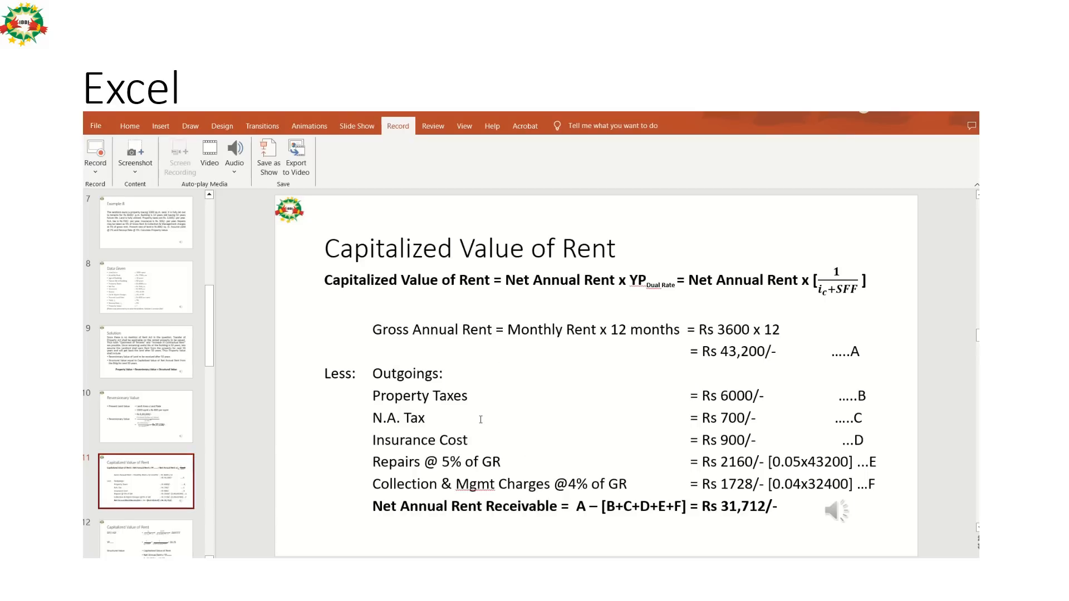
click(164, 298)
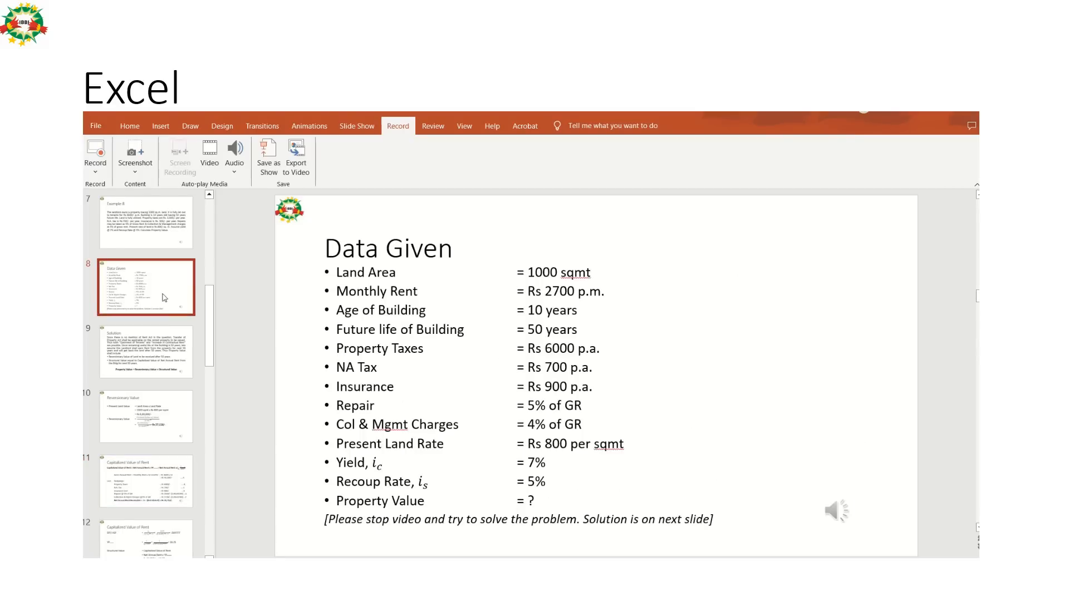
click(150, 247)
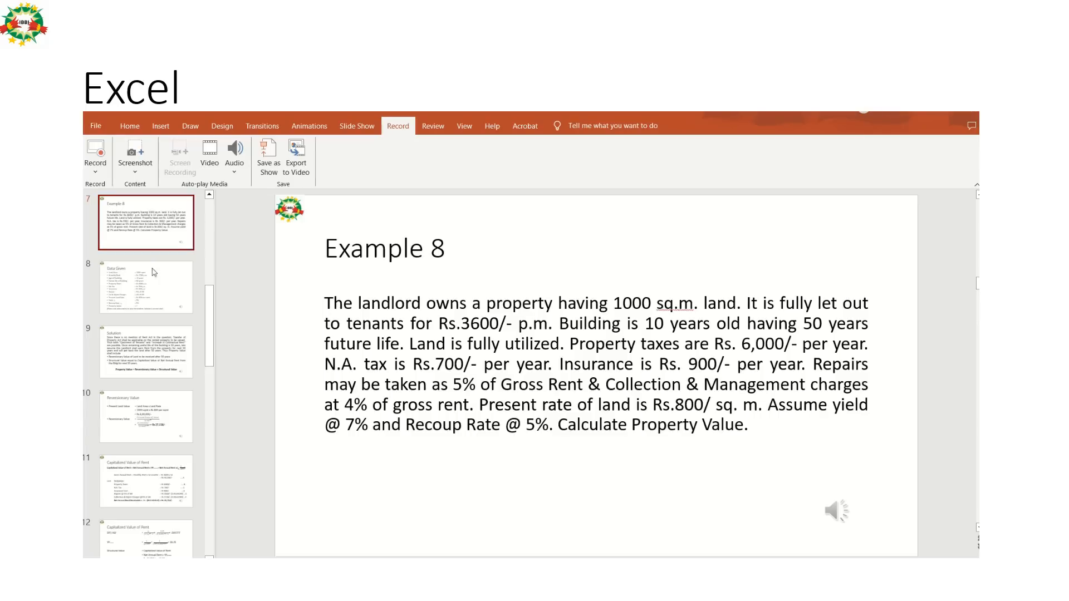
Set the monthly rent on the Data Given slide to Rs 3600 p.m.
click(159, 305)
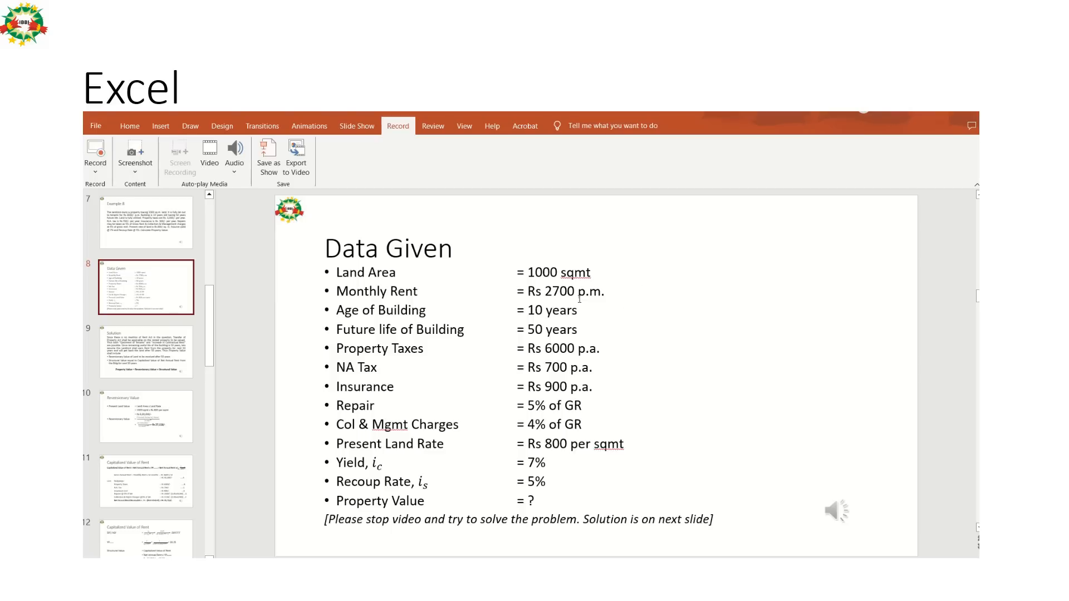
click(548, 296)
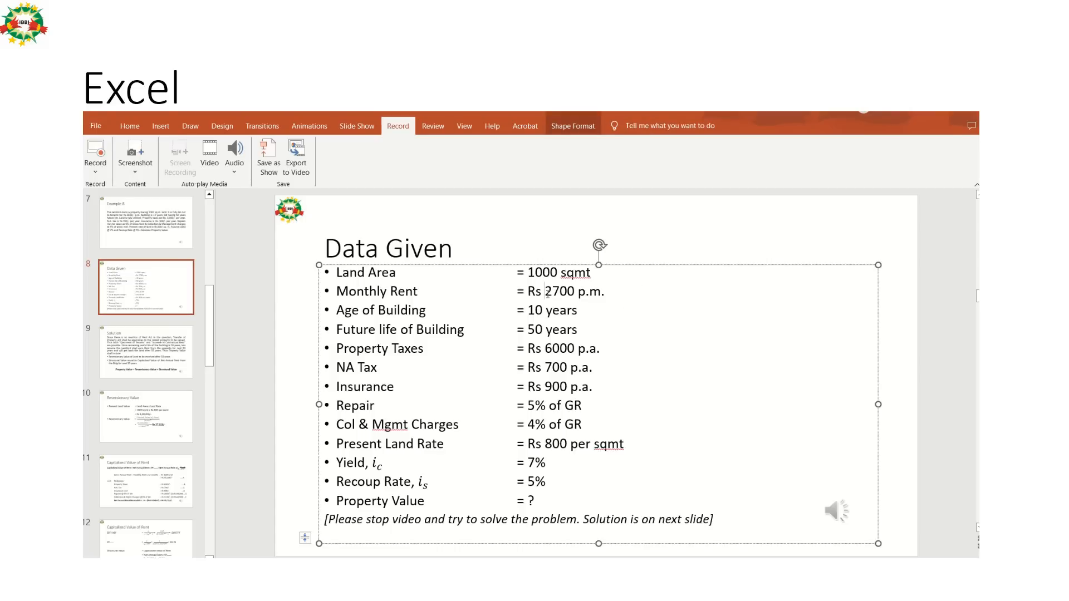
text(36)
key(Delete)
key(Delete)
Review the Solution, Reversionary Value and Capitalized Value of Rent slides for the rent figures they use.
click(165, 364)
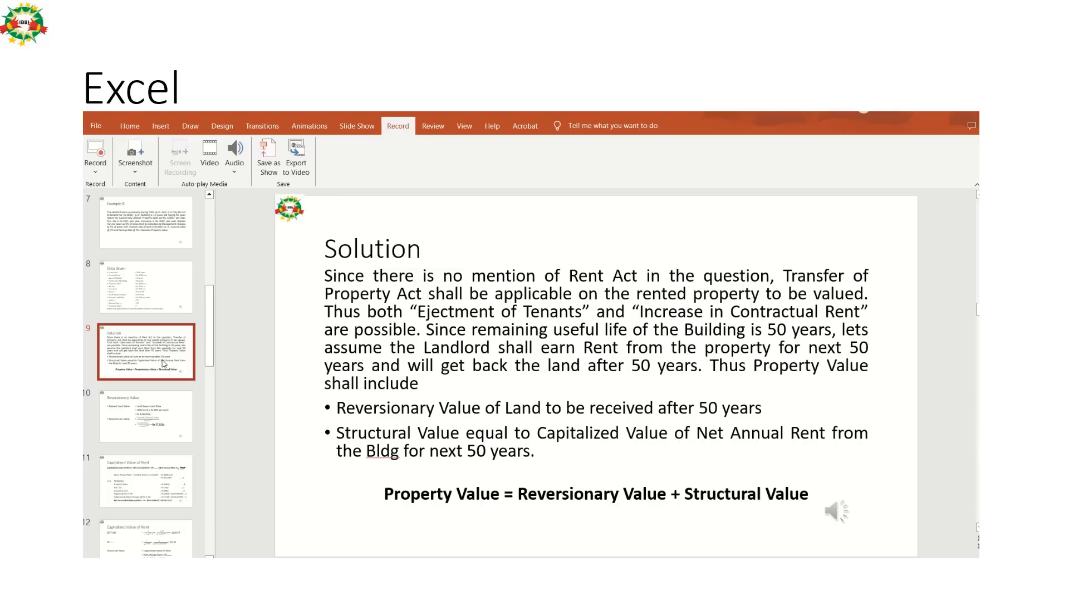
click(164, 421)
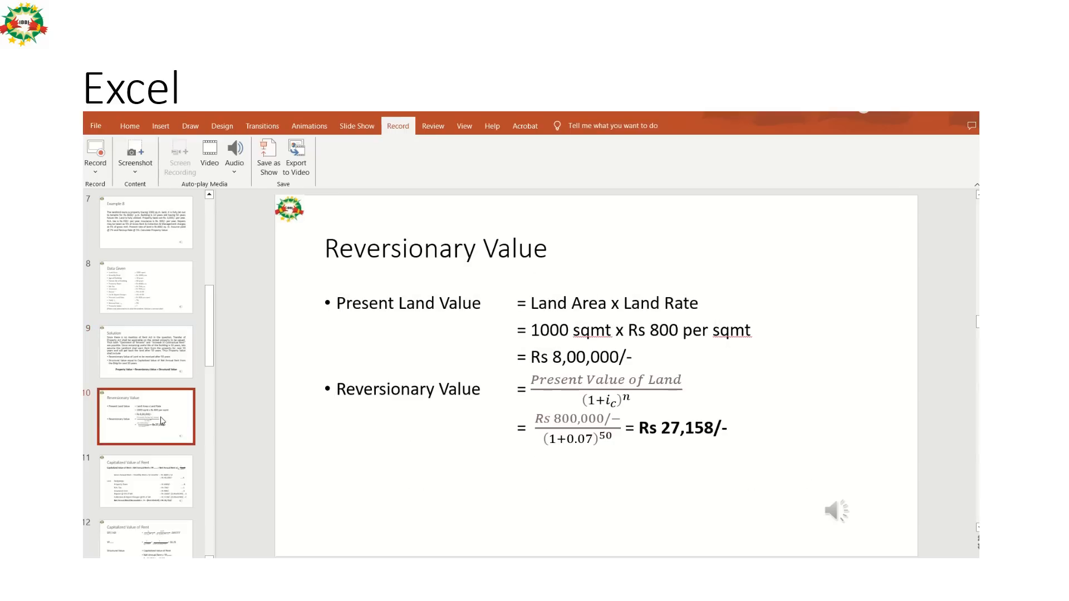
click(166, 478)
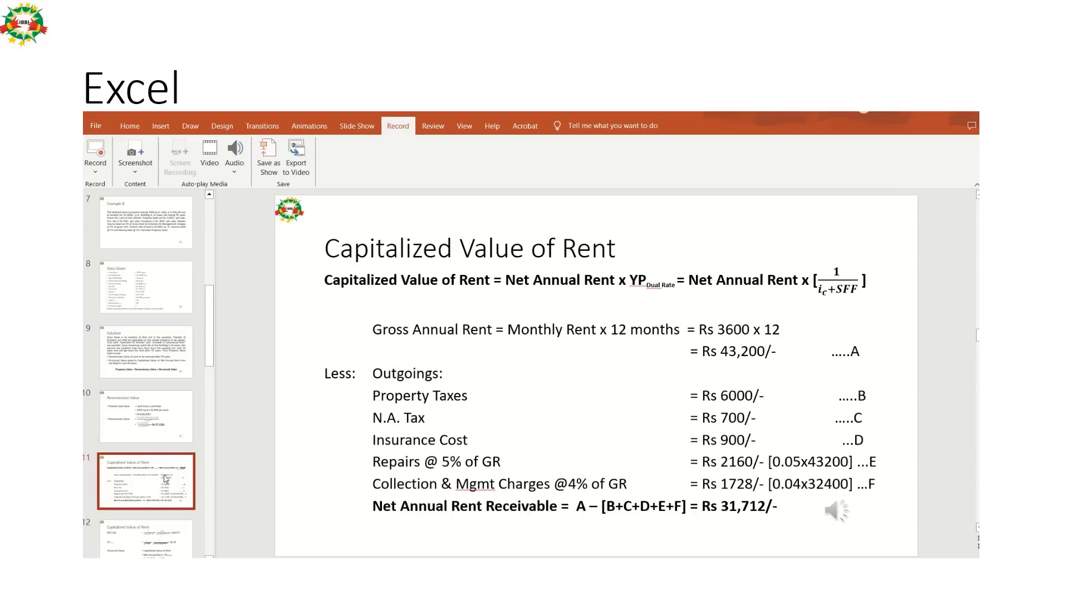
Switch back to Excel and set the monthly rent in B5 to 3600.
key(alt+Tab)
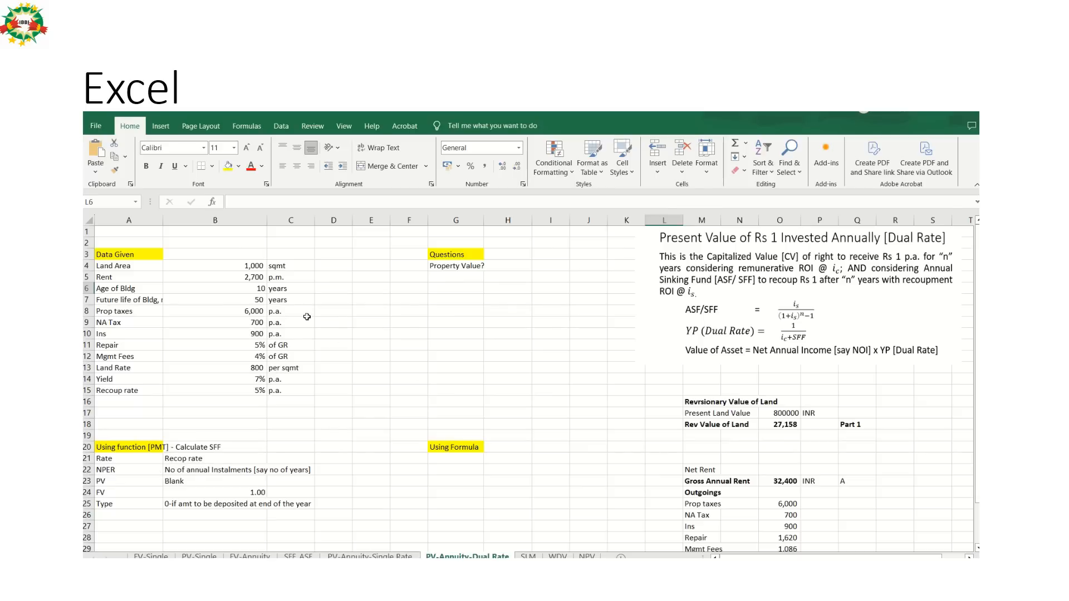
click(252, 277)
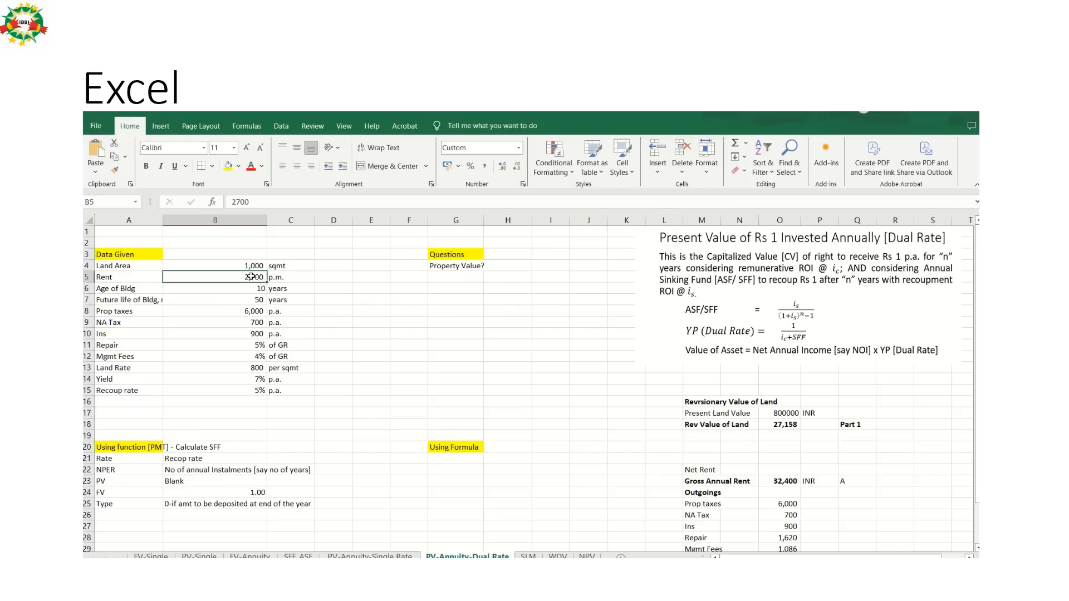
text(3600)
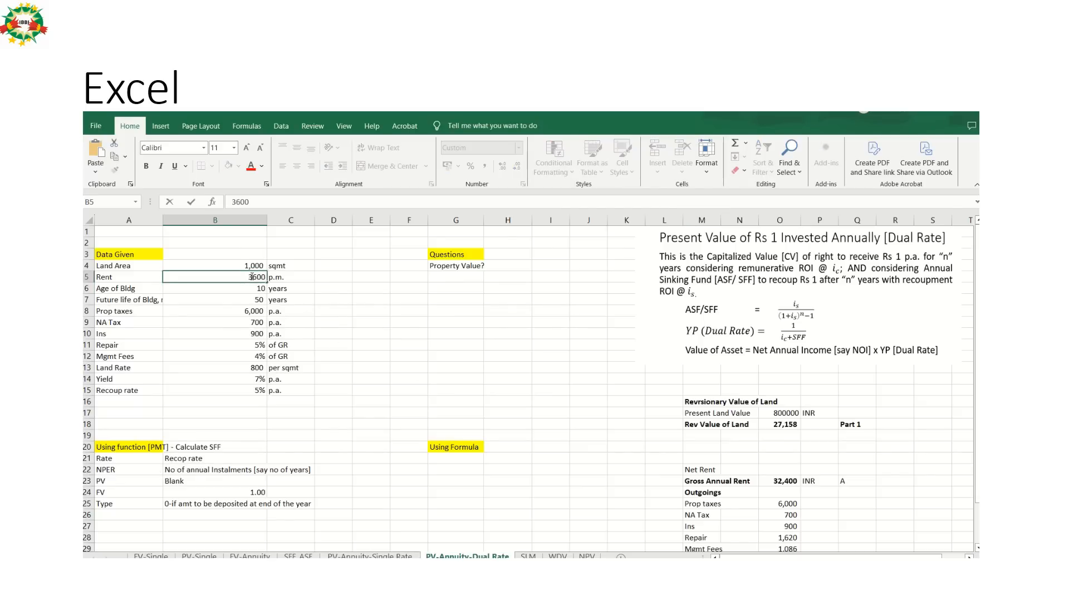
key(Return)
Compare the recalculated outgoings and net annual rent in the sheet with the amounts on the Capitalized Value of Rent slide.
key(Down)
key(Down)
key(Down)
key(Down)
key(Down)
key(Down)
key(Down)
key(Down)
key(Down)
key(Down)
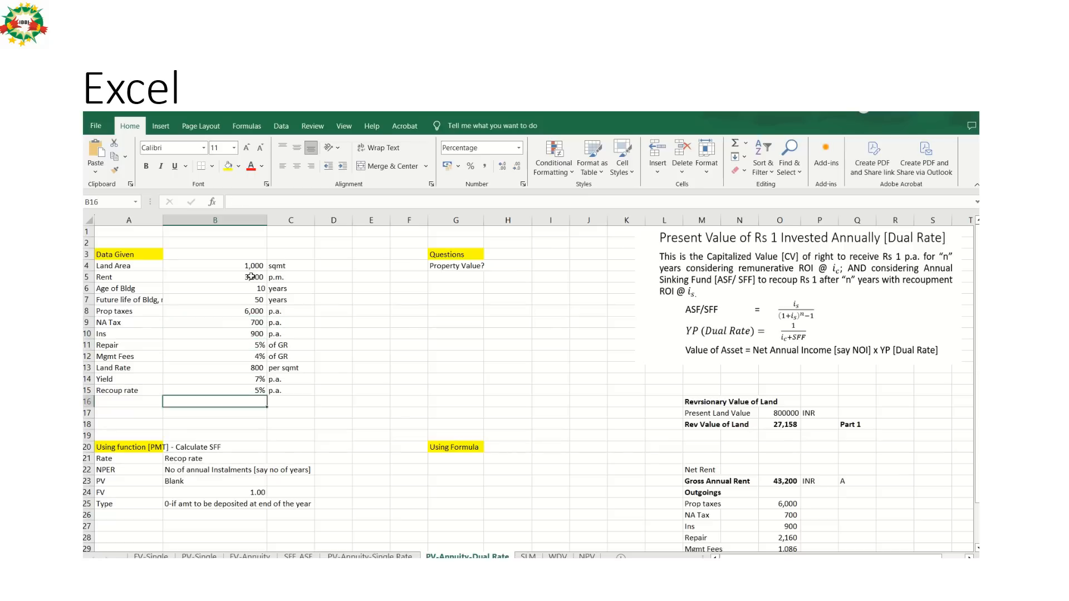
key(Down)
key(Down)
key(Down)
key(Down)
key(Down)
key(Down)
key(Down)
key(Down)
key(Down)
key(Down)
key(Down)
key(Down)
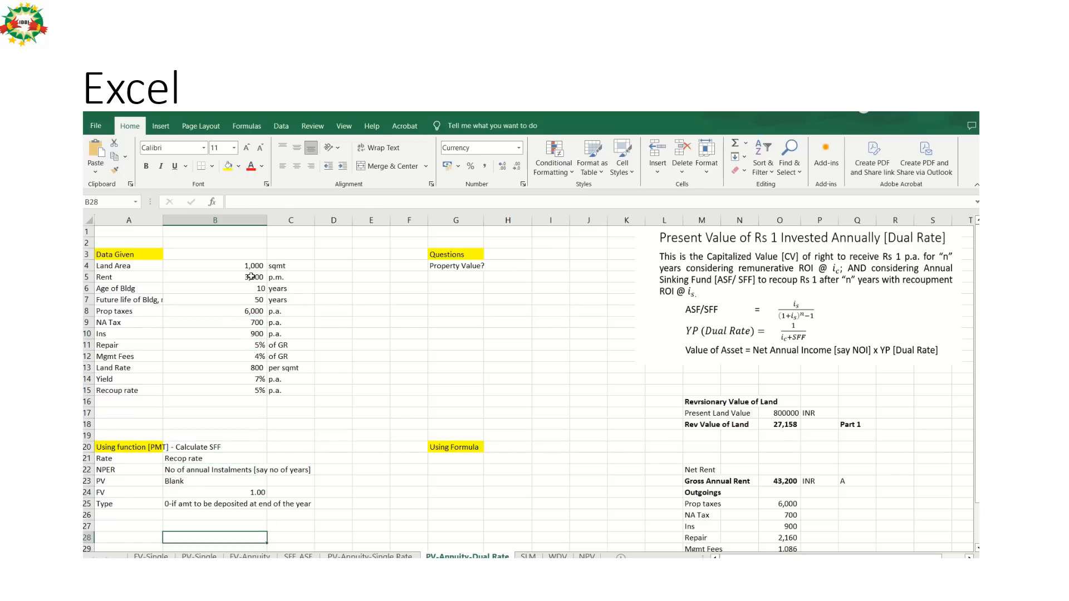
key(Down)
key(Down)
key(Down)
key(Down)
key(Down)
key(Down)
key(Down)
key(Down)
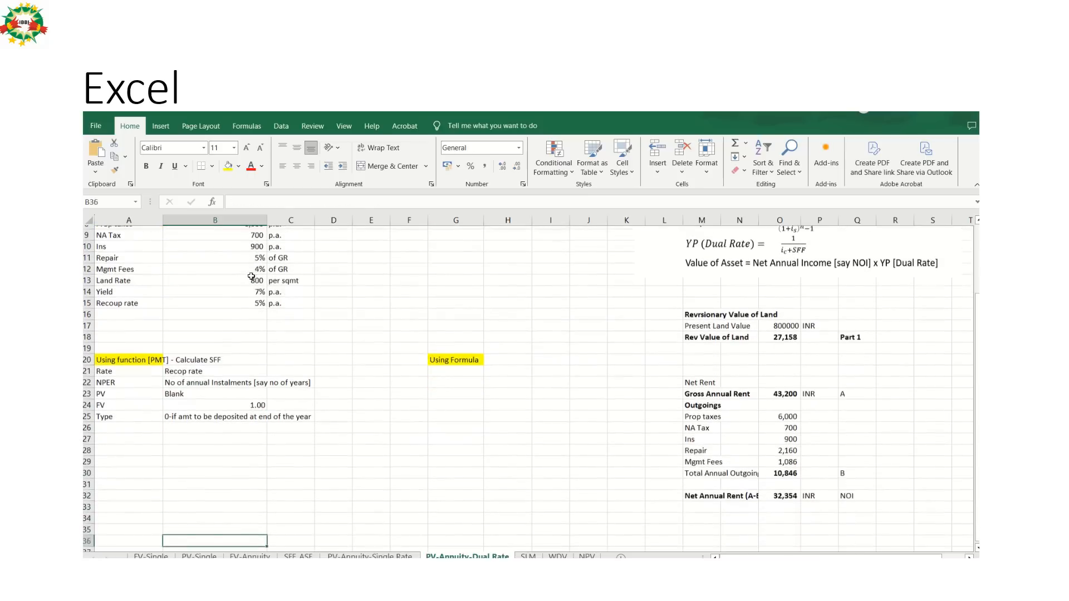
key(Up)
key(Up)
key(Up)
key(Up)
key(Up)
key(alt+Tab)
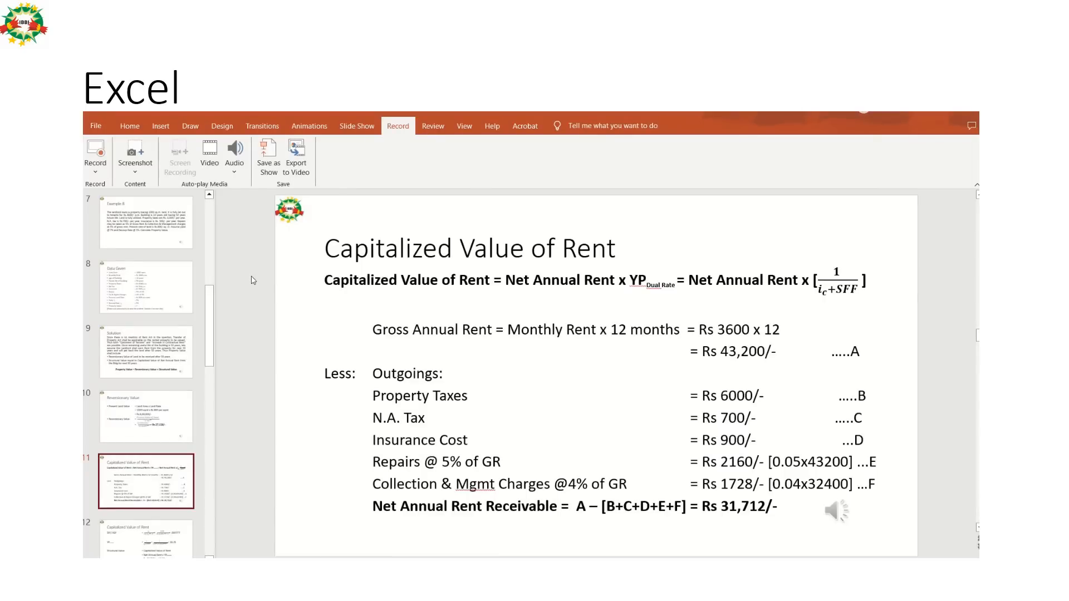
key(alt+Tab)
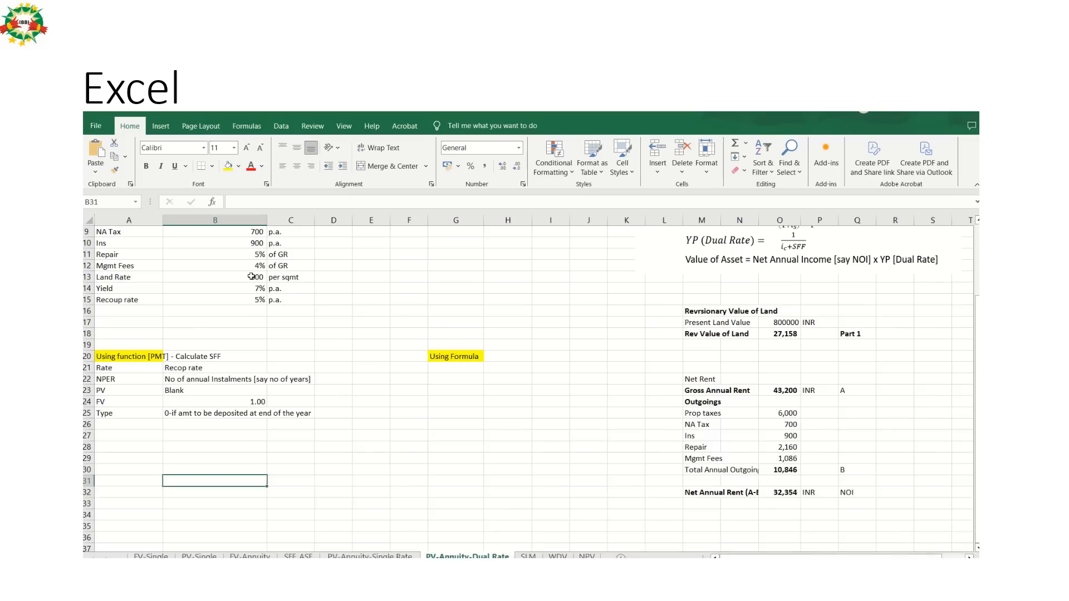
key(alt+Tab)
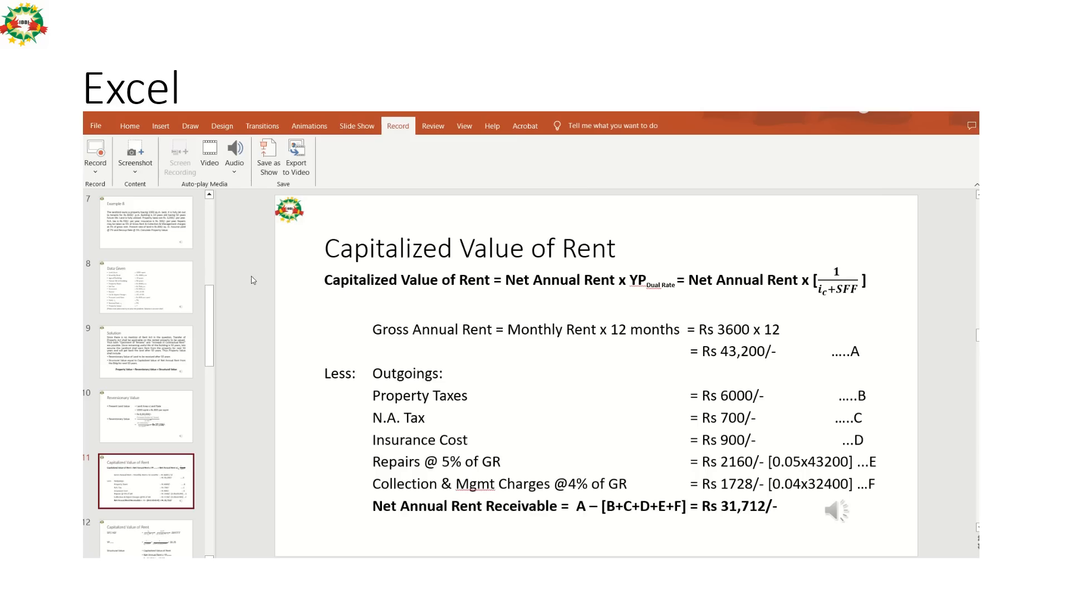
Correct the Collection & Mgmt Charges calculation on the Capitalized Value of Rent slide to [0.04x43200].
key(alt+Tab)
key(alt+Tab)
key(alt+Tab)
key(alt+Tab)
click(813, 484)
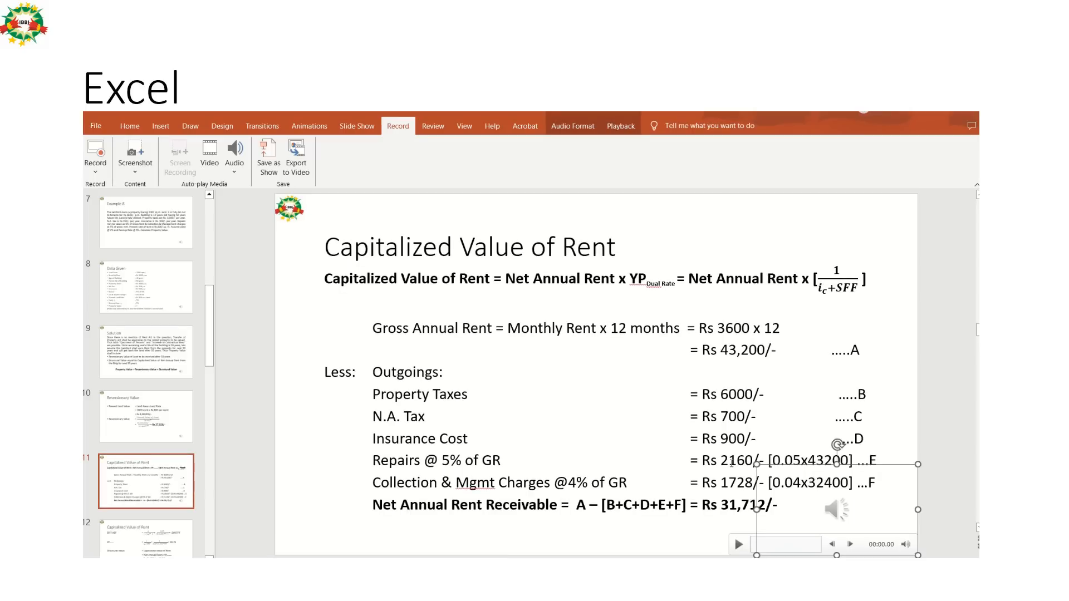
click(729, 462)
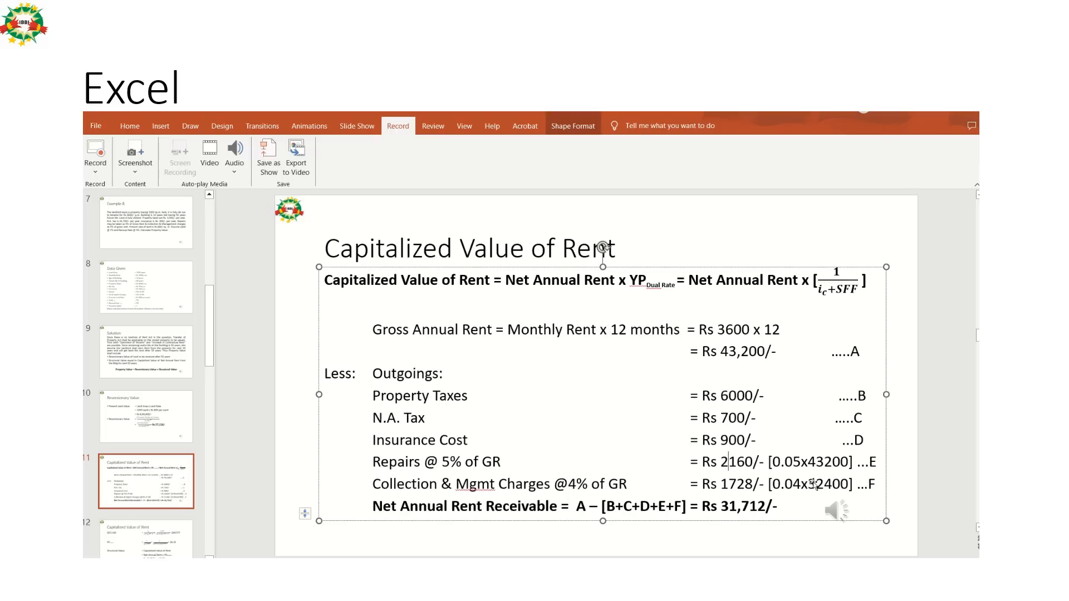
click(792, 462)
key(Down)
key(Down)
key(Up)
key(Right)
key(Right)
key(Left)
text(43200)
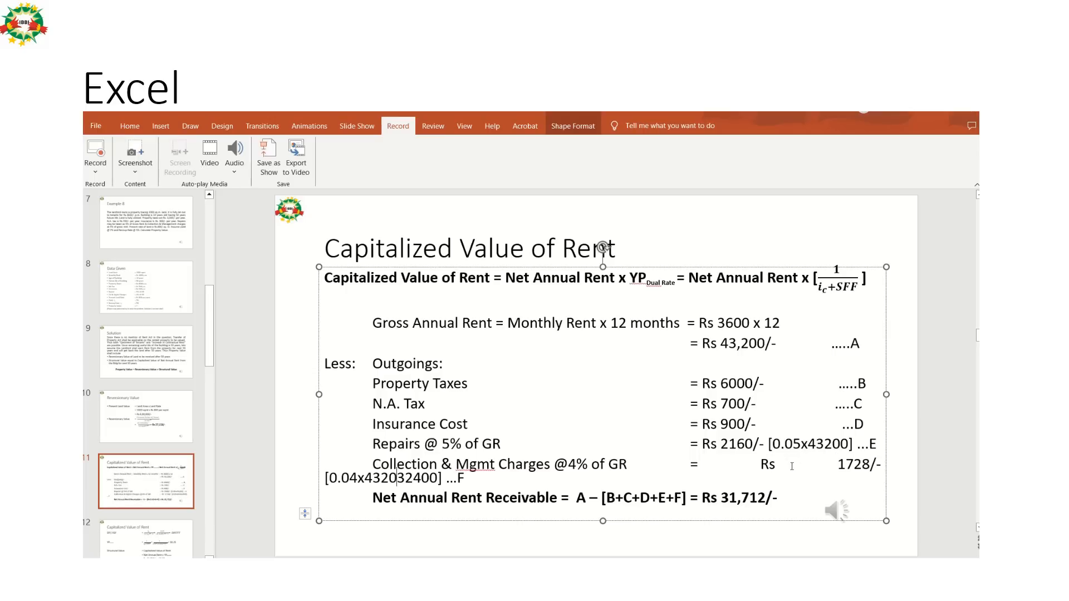
key(Delete)
key(Delete)
key(Delete)
key(Delete)
key(Delete)
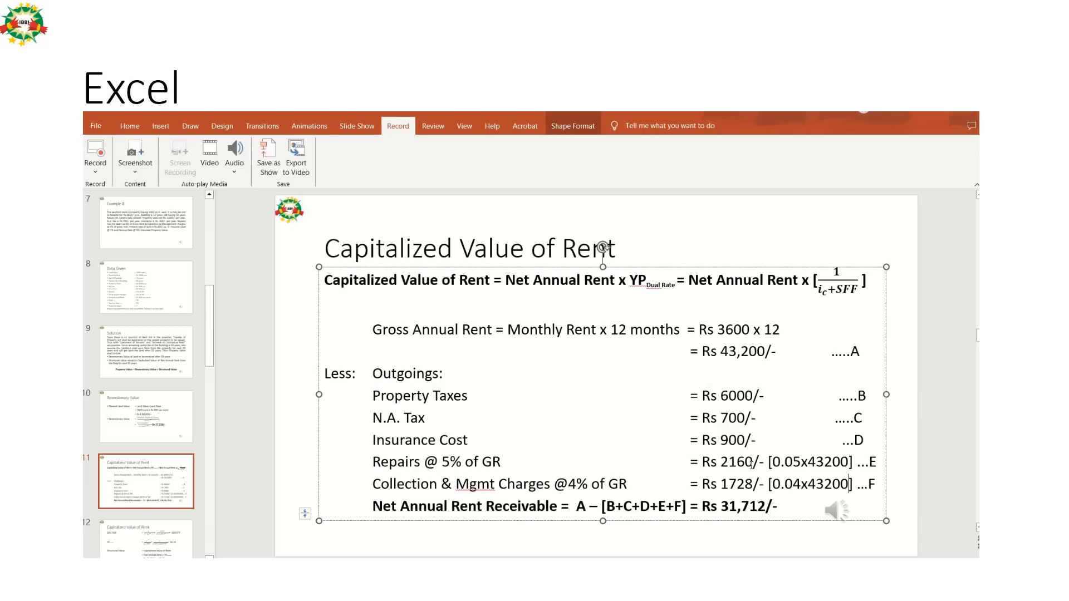
Switch to Excel and correct the Mgmt Fees formula in O29 to =B12*O23, based on gross annual rent.
key(alt+Tab)
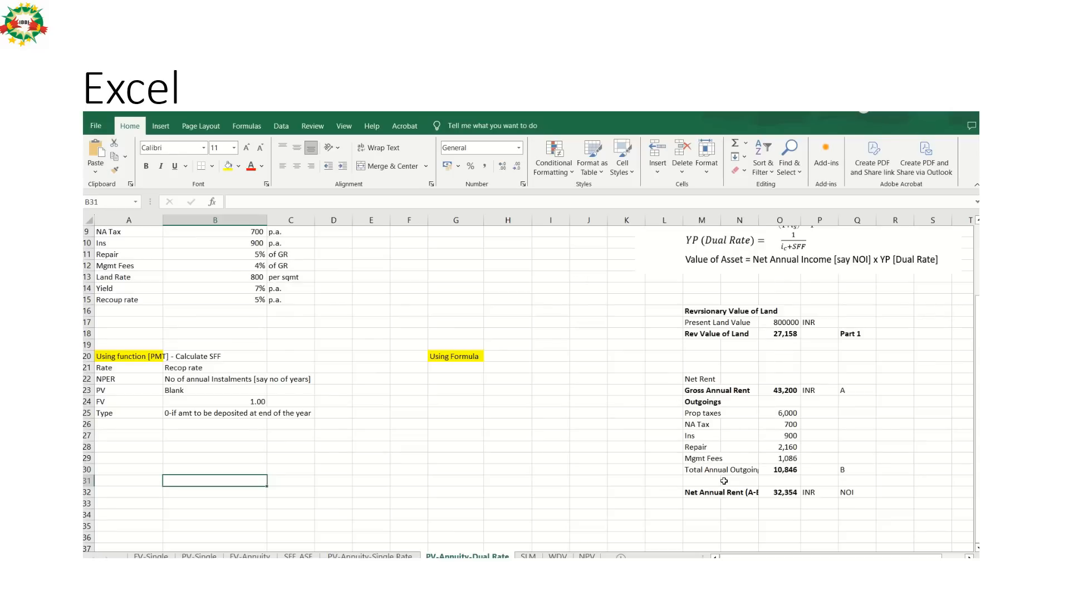
click(778, 459)
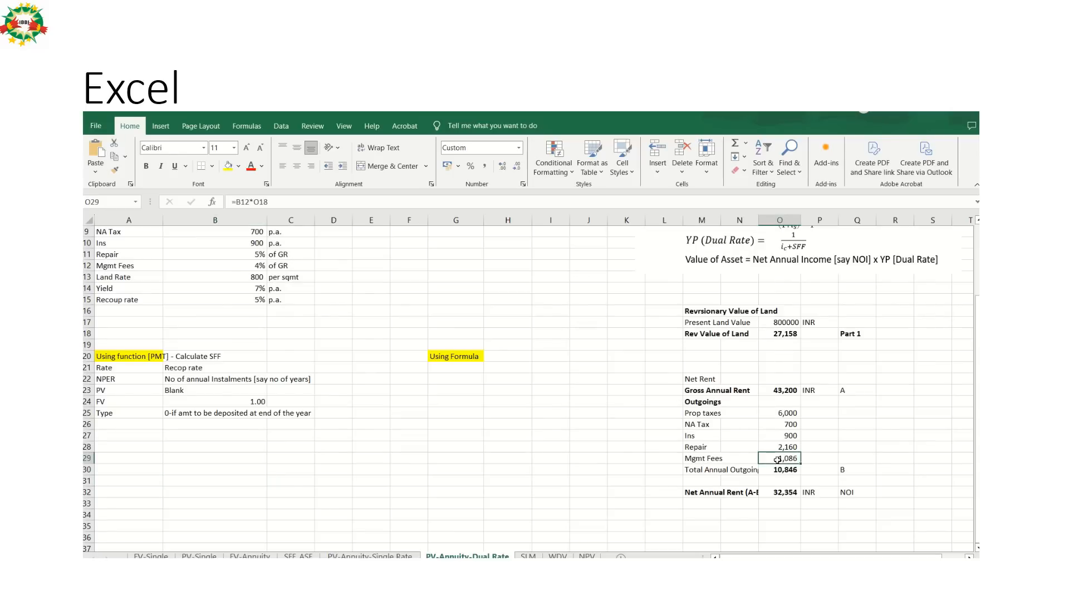
double_click(786, 458)
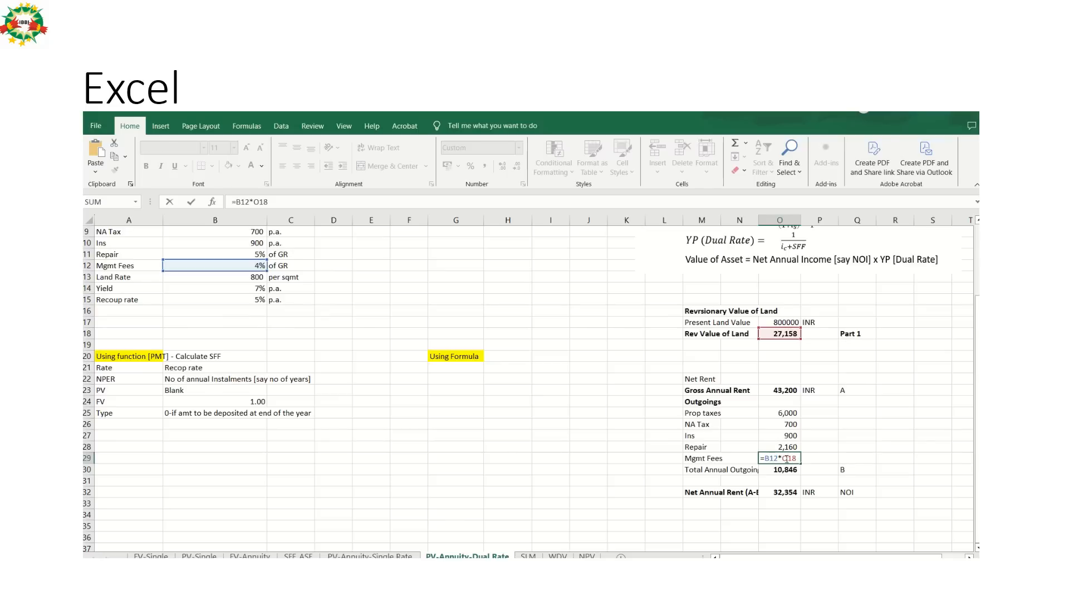
key(BackSpace)
key(BackSpace)
key(BackSpace)
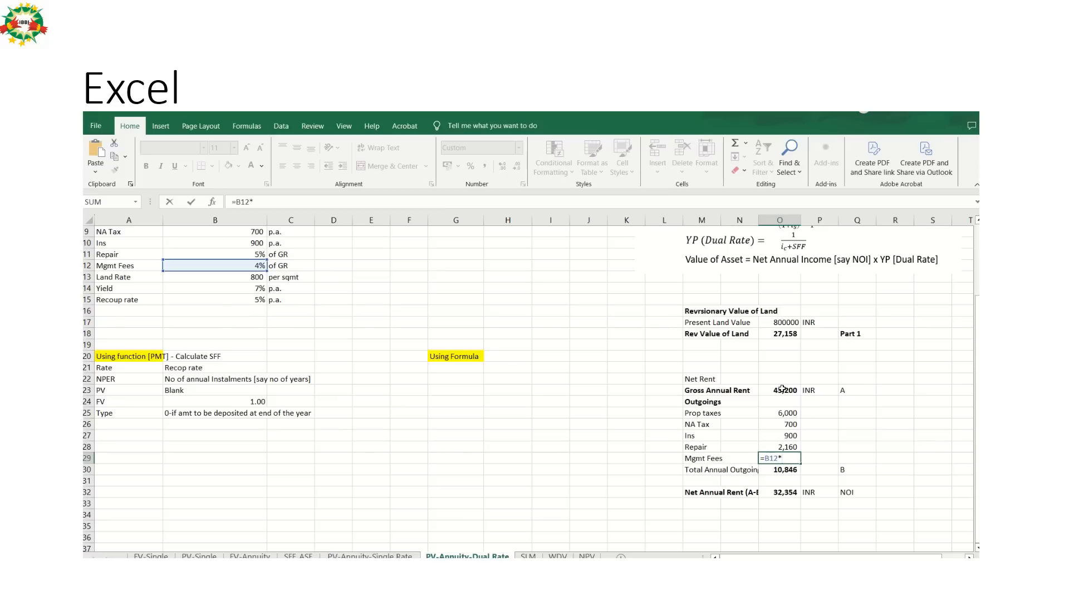
click(782, 389)
key(Return)
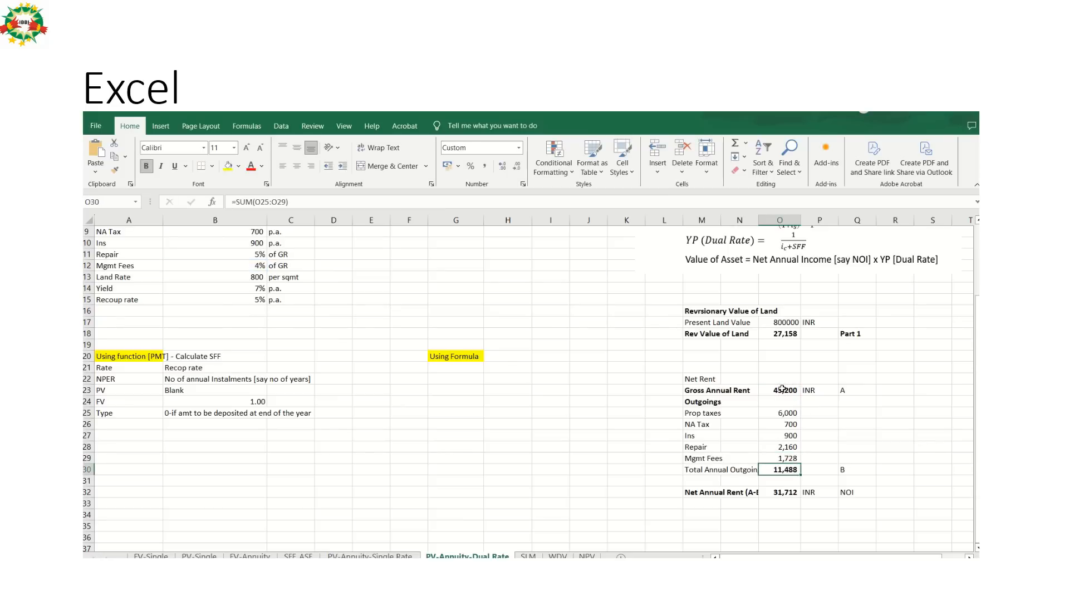
Compare the sheet's management fees and net annual rent in O32 with the amounts on the Capitalized Value of Rent slide.
key(alt+Tab)
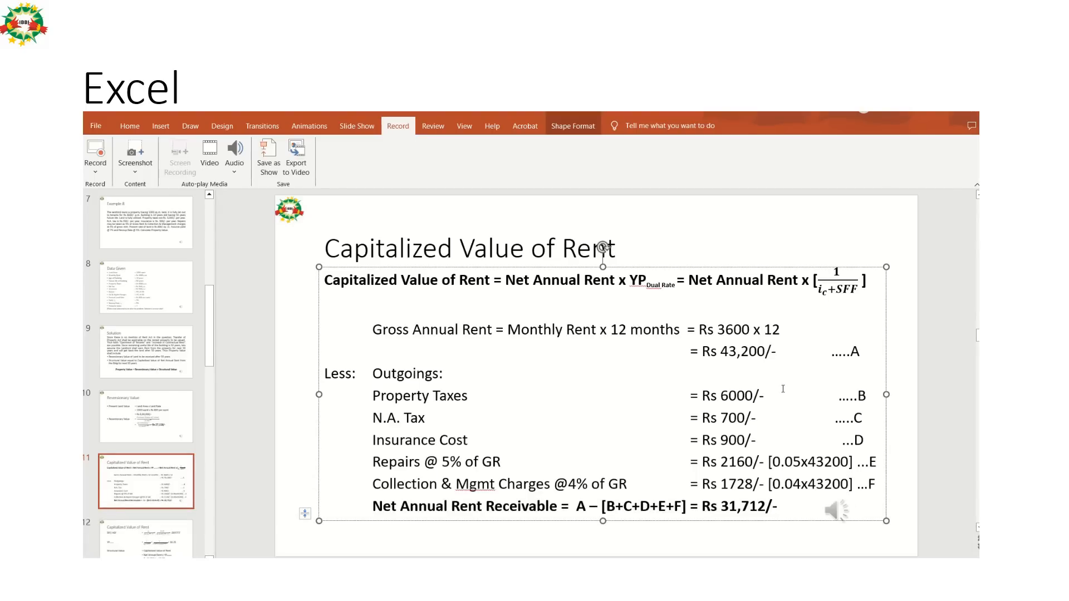
key(alt+Tab)
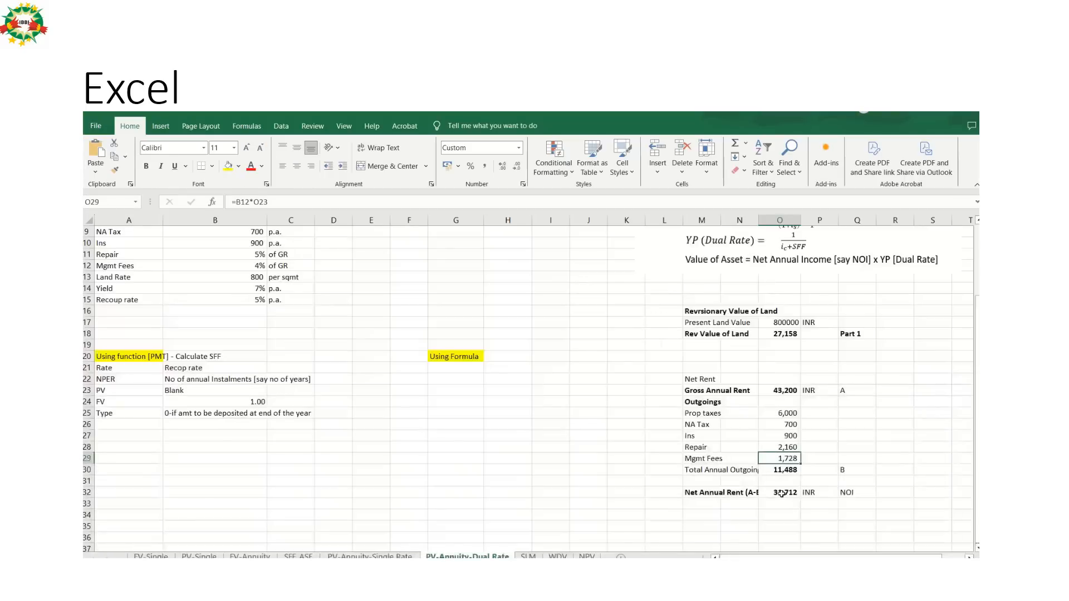
click(781, 493)
key(alt+Tab)
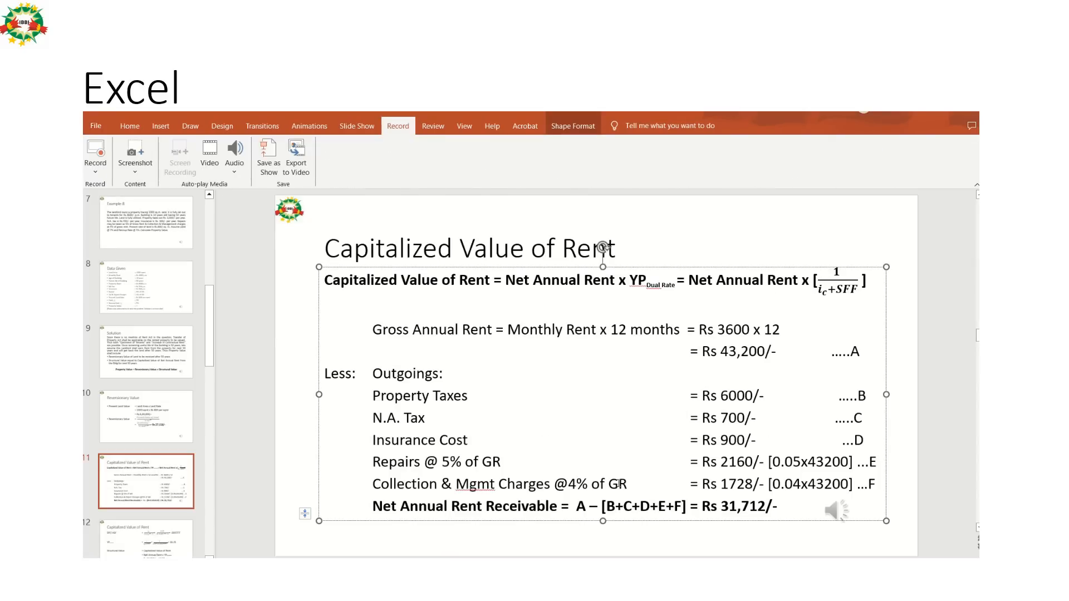
key(alt+Tab)
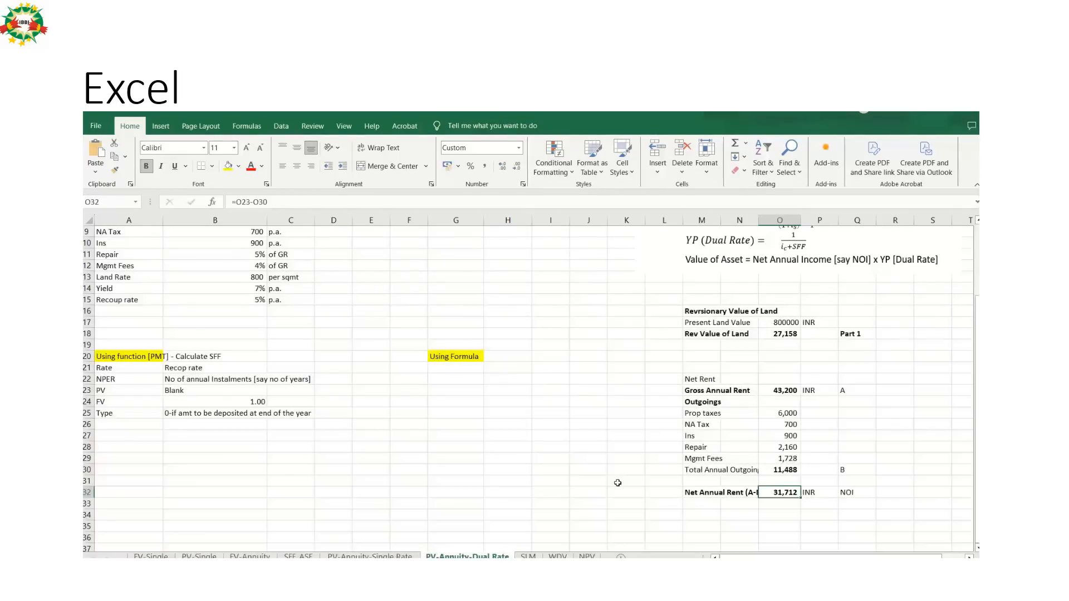
Switch to PowerPoint and open slide 12 to review the SFF, YP Dual Rate and Structural Value calculations.
key(alt+Tab)
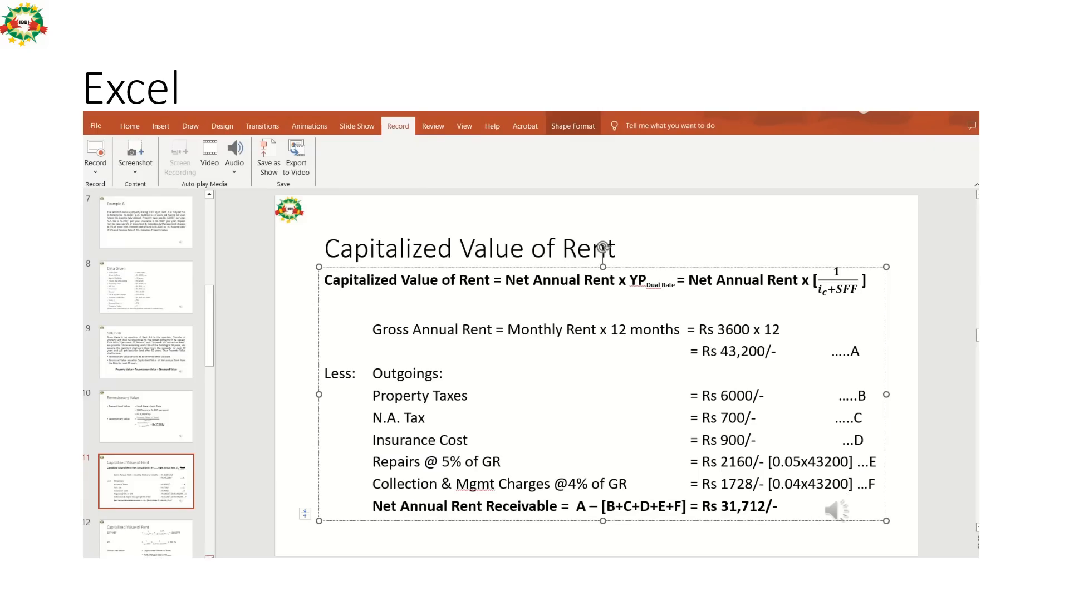
click(210, 557)
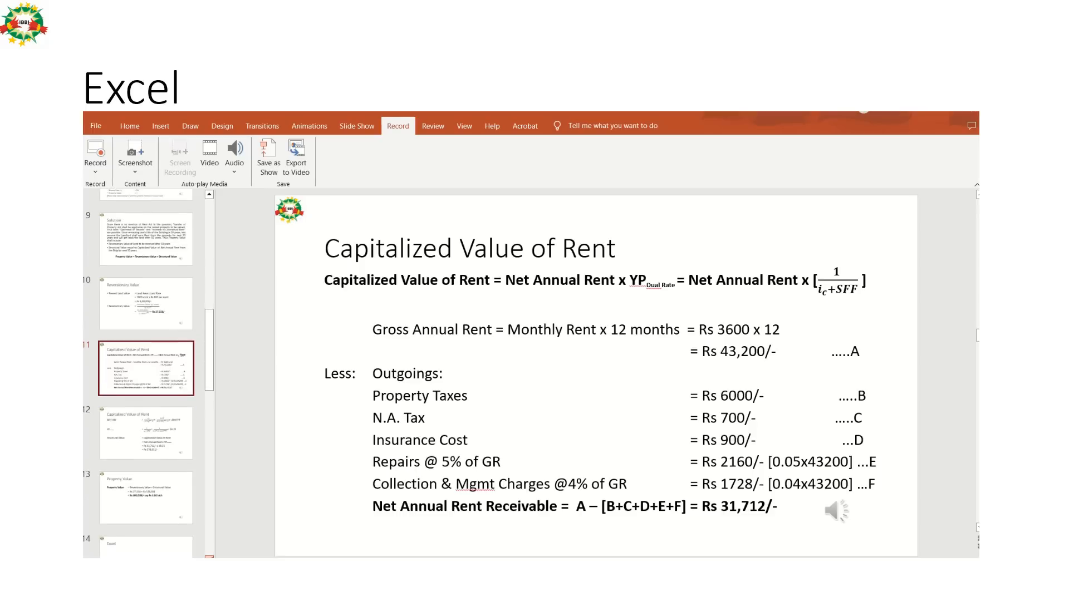
click(155, 432)
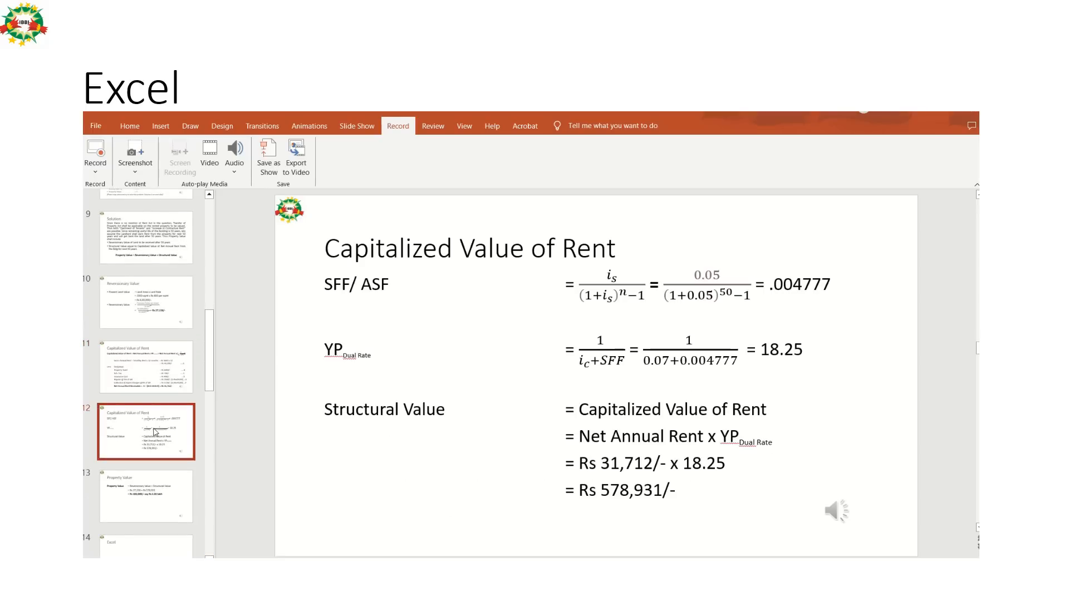
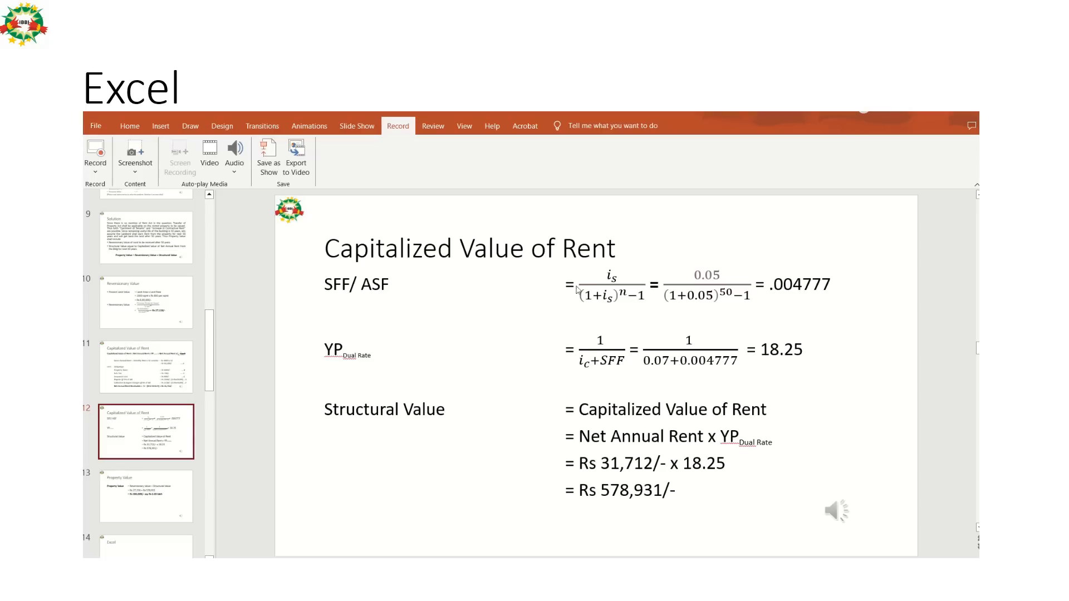
Switch to Excel and label cell A27 of the dual-rate sheet SFF.
key(alt+Tab)
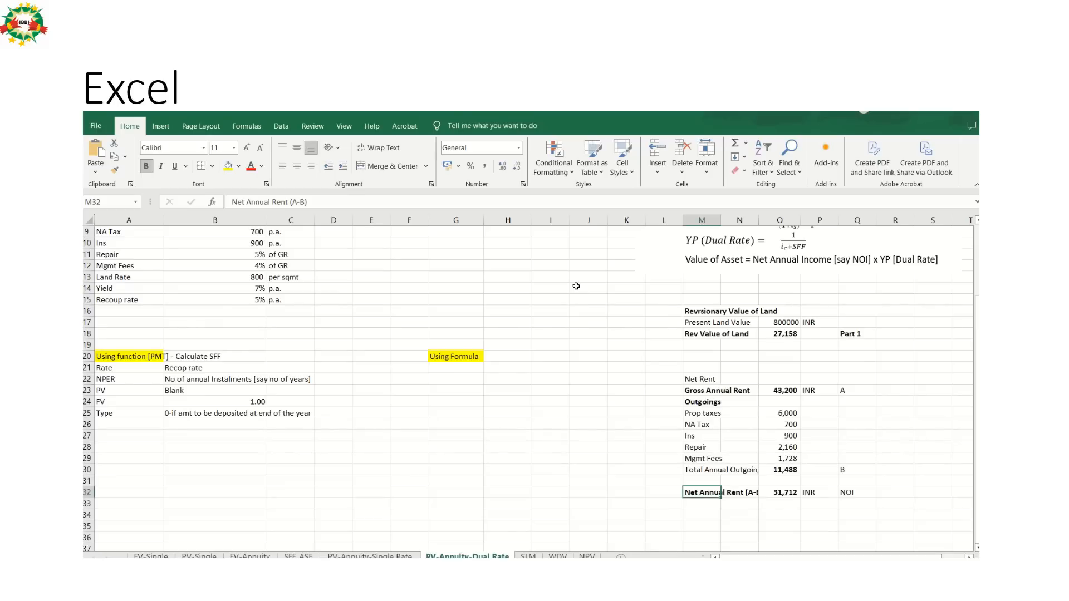
click(136, 436)
text(S)
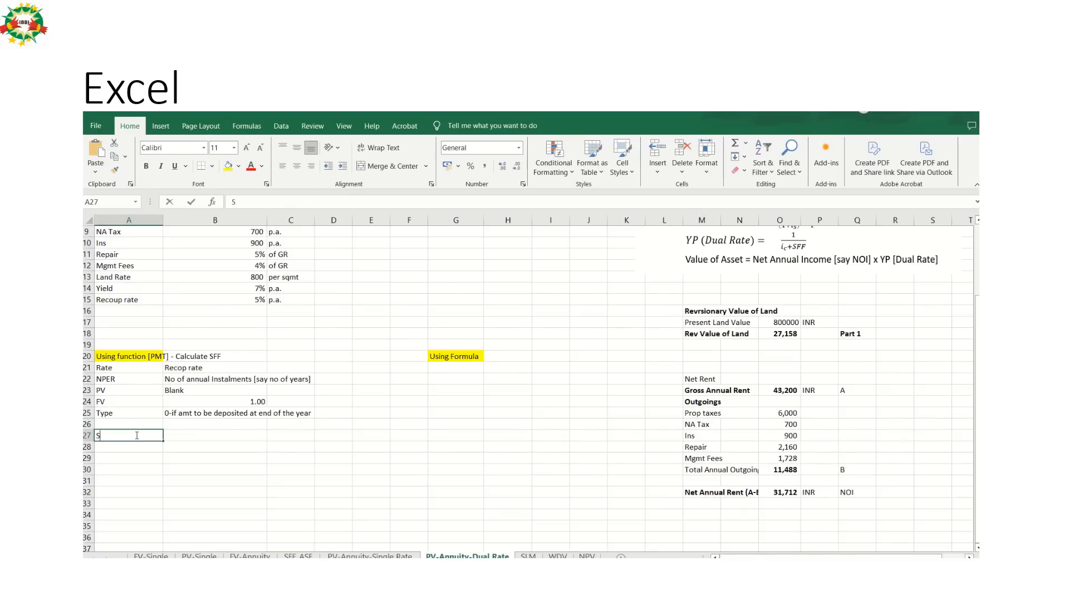
text(FF)
key(Tab)
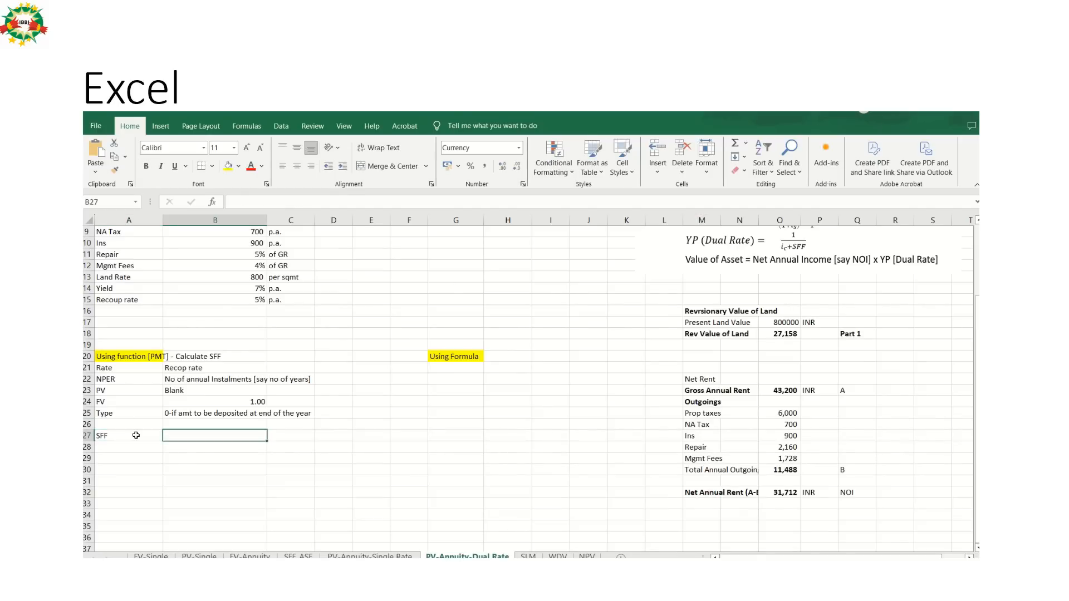
Enter the formula =PMT(B15,B9,0,1,0) in B27 to calculate the SFF.
text(=PMT)
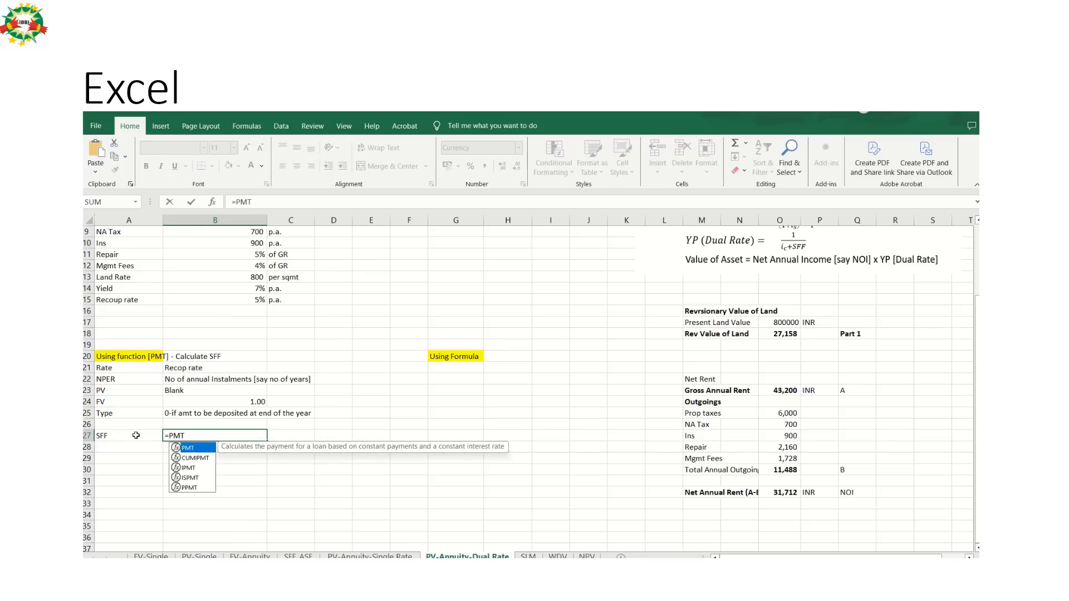
text(()
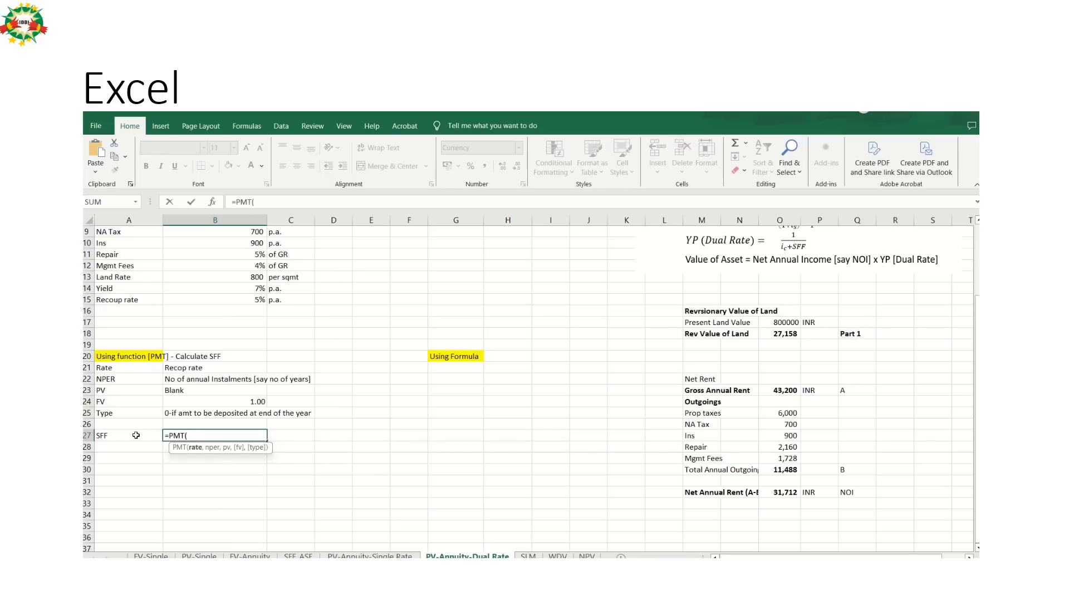
click(245, 299)
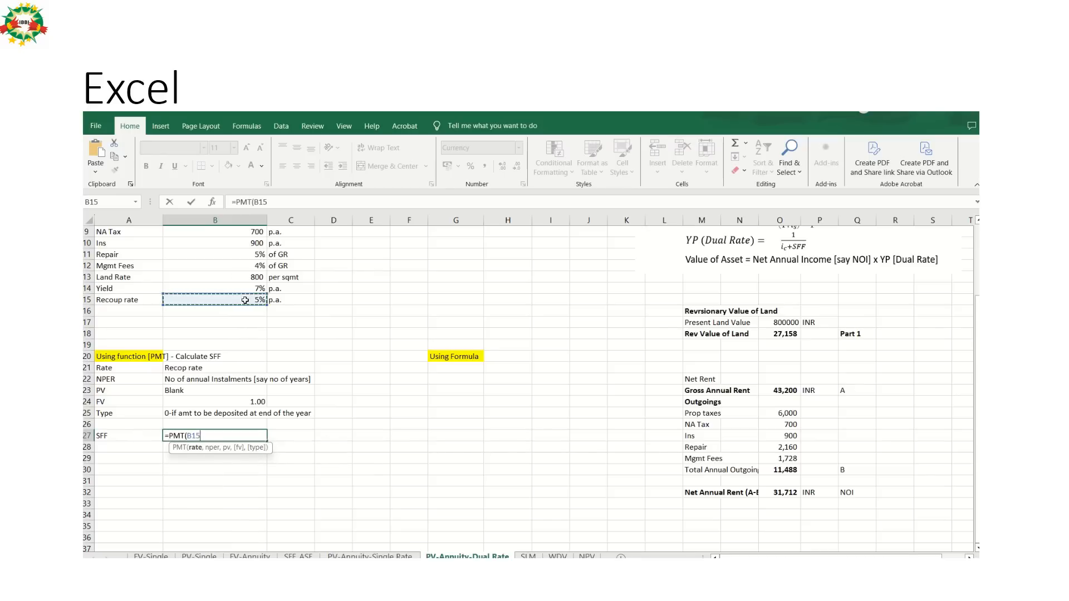
text(,)
click(254, 254)
key(Up)
key(Up)
key(Up)
key(Up)
key(Up)
key(Up)
key(Up)
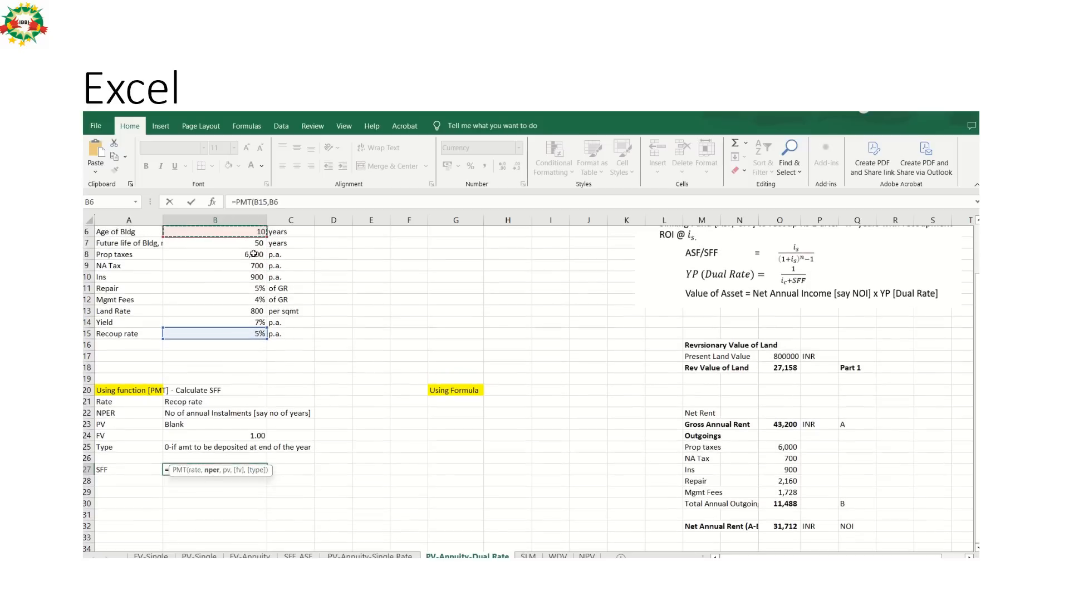
key(Down)
key(Down)
key(Down)
key(Down)
key(Down)
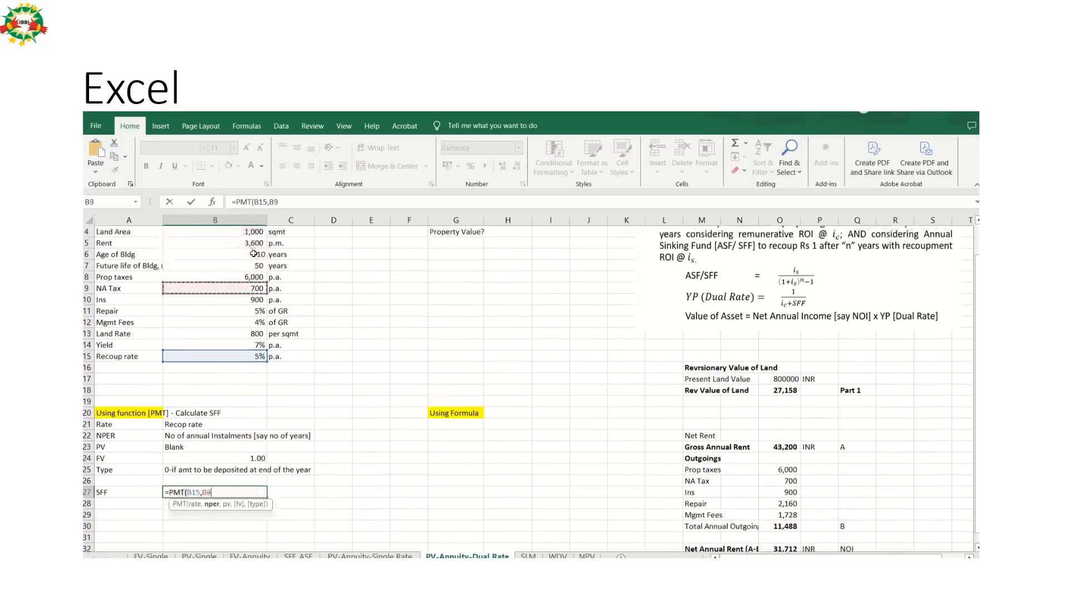
text(,)
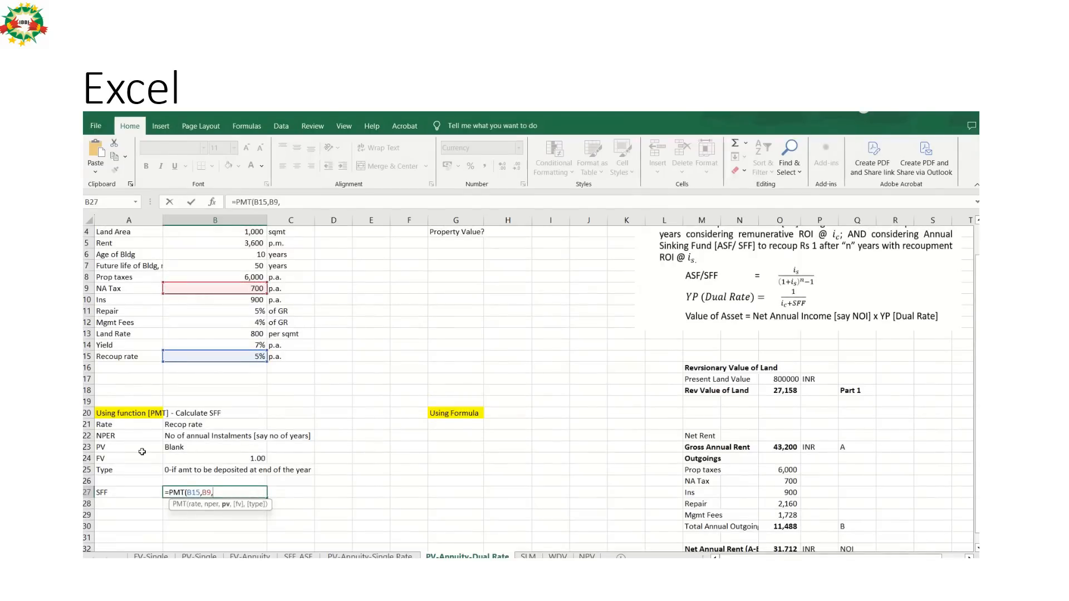
text(,)
key(BackSpace)
text(0,1,0)
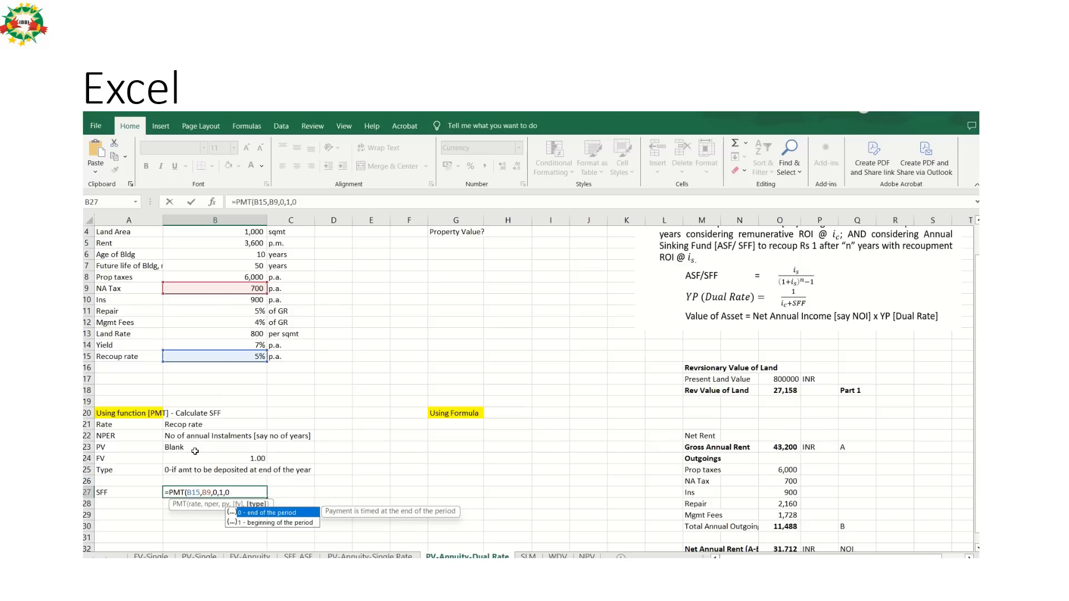
text())
key(Return)
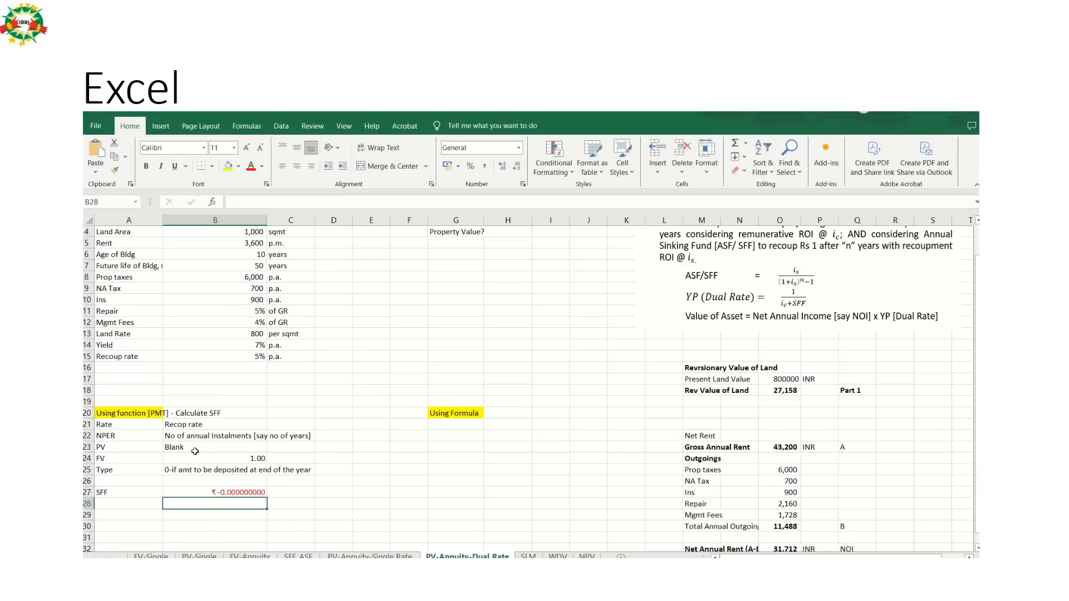
Correct the nper argument of the PMT formula in B27 to B7, the building's future life.
key(Up)
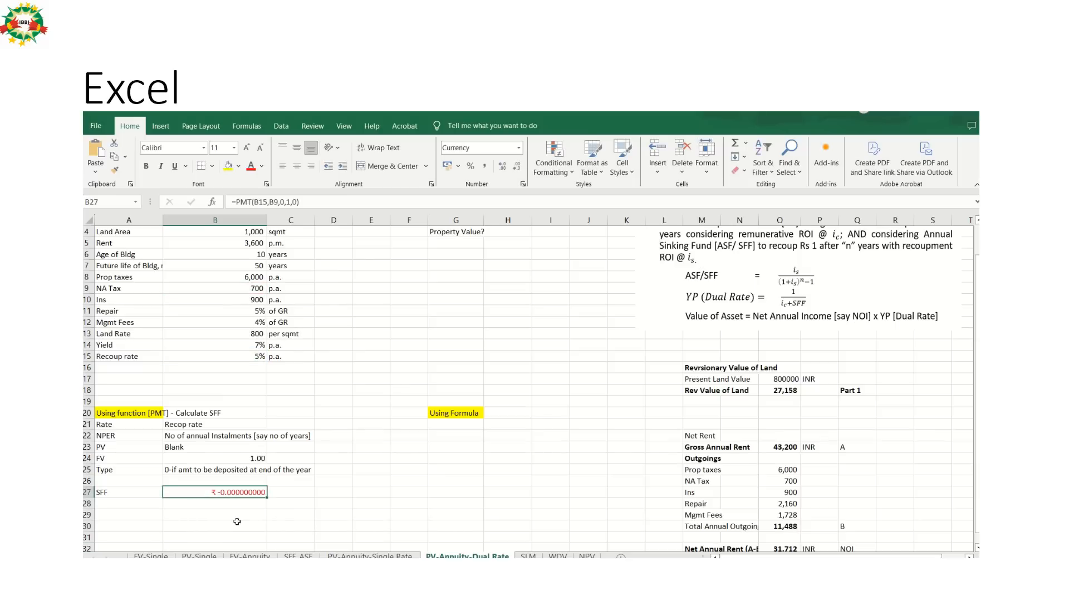
double_click(244, 493)
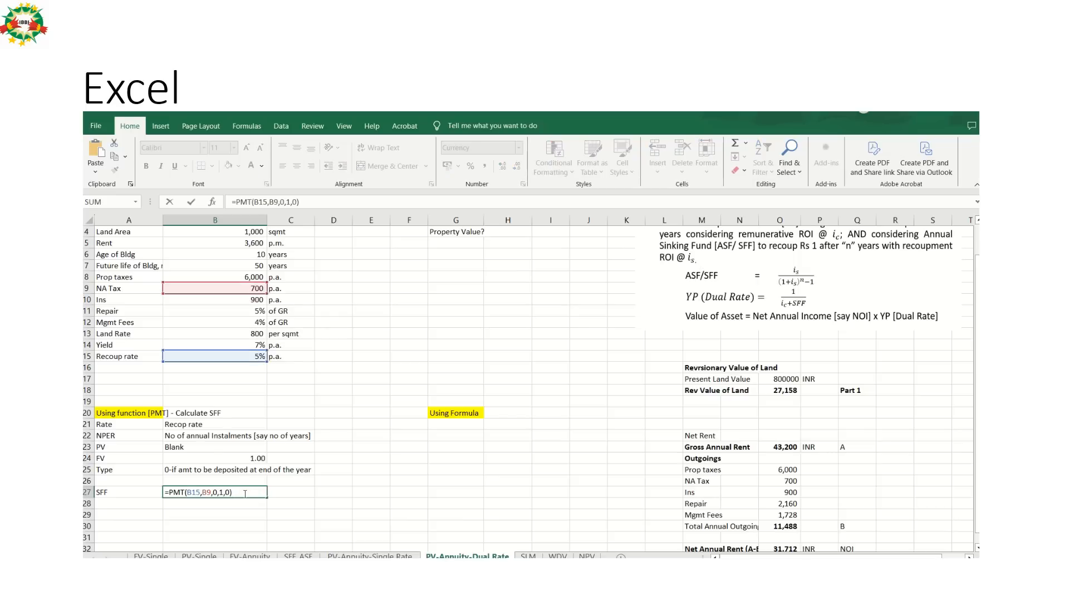
click(209, 493)
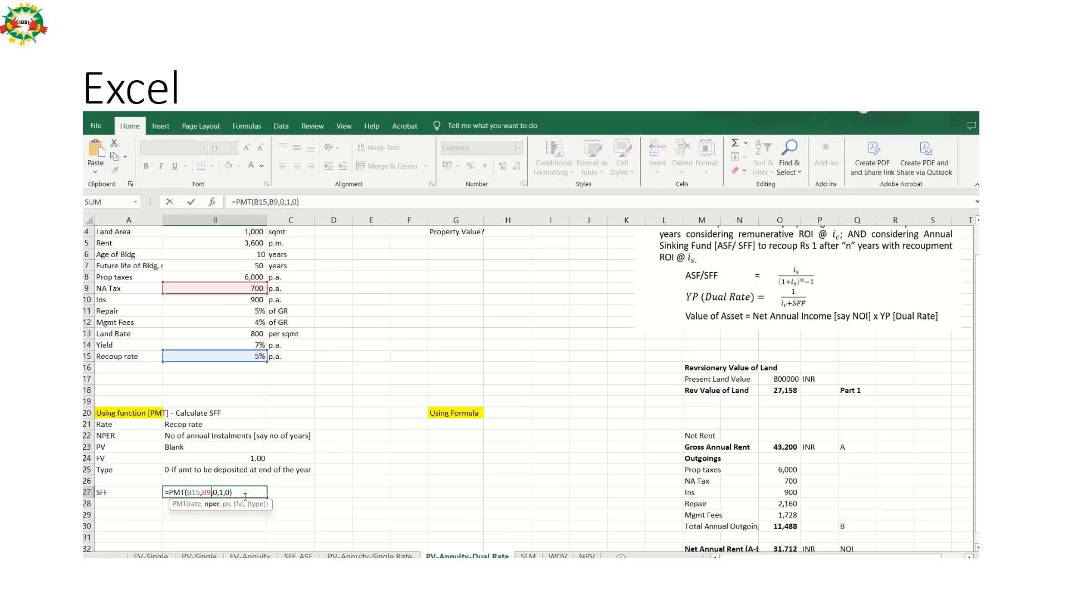
key(BackSpace)
key(BackSpace)
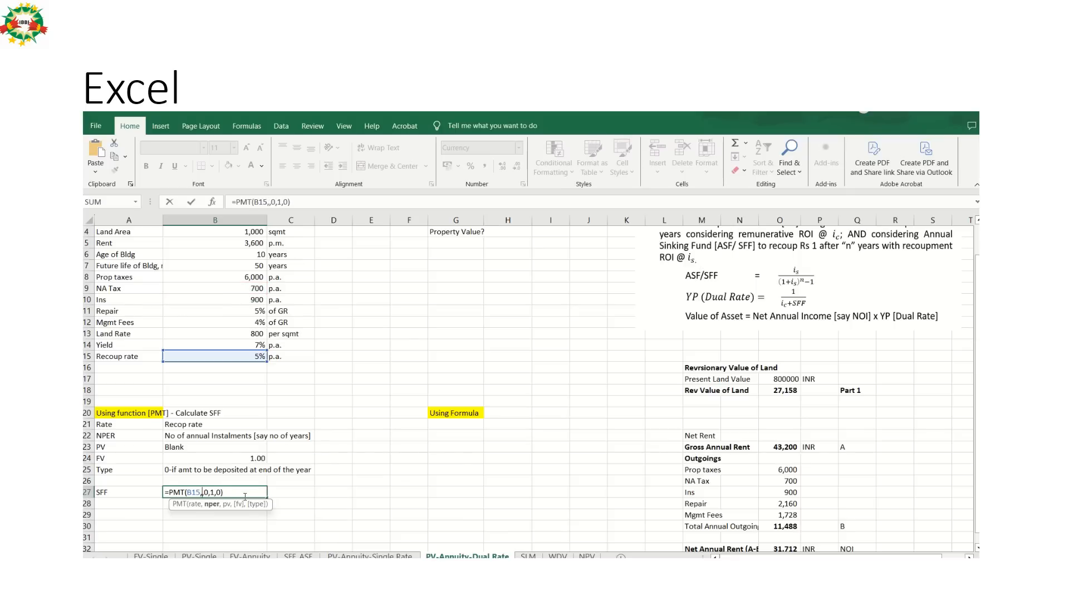
click(256, 266)
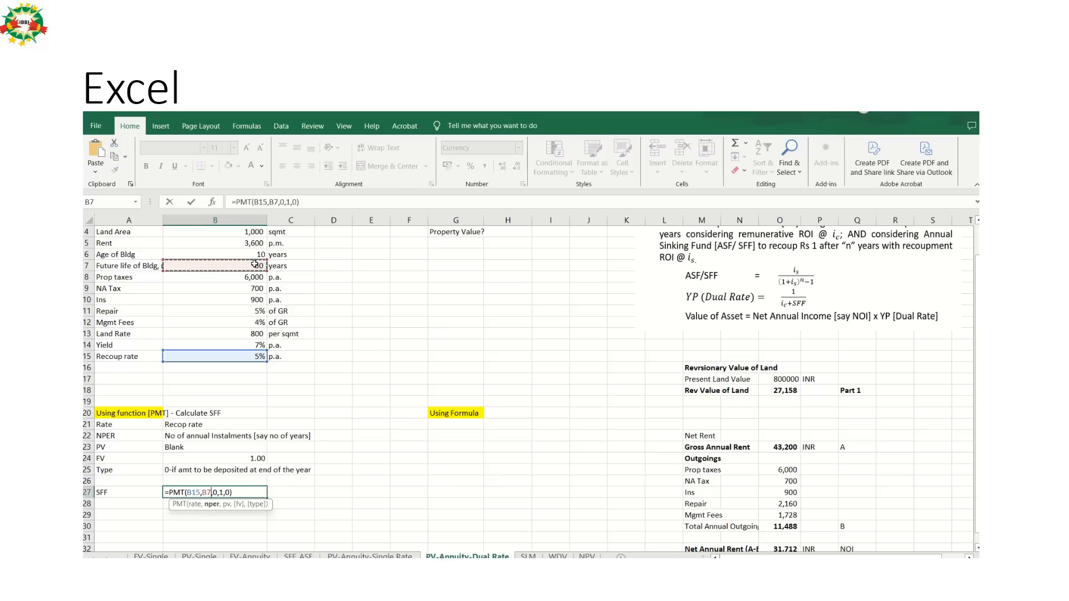
key(Return)
Enter the SFF as the positive value 0.00477 in C27, beside the PMT result.
key(Up)
key(Right)
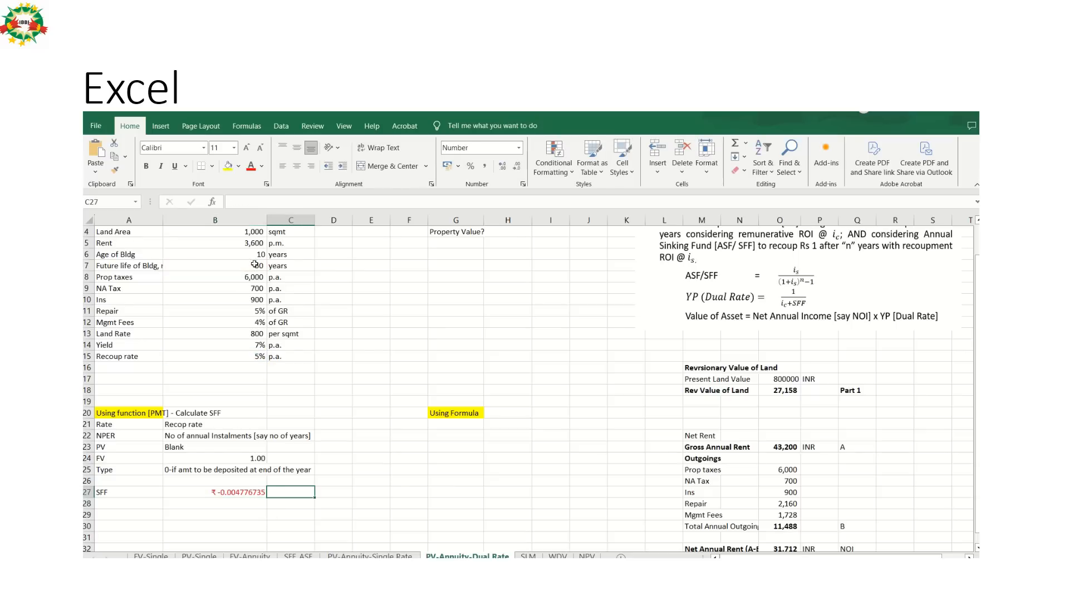
text(0.)
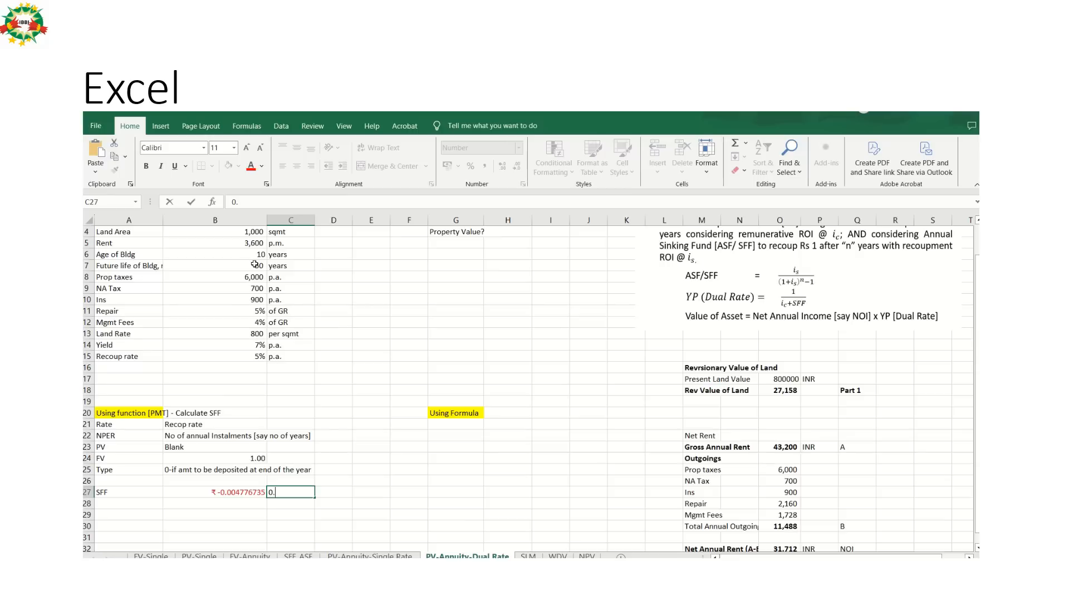
text(00477)
key(Return)
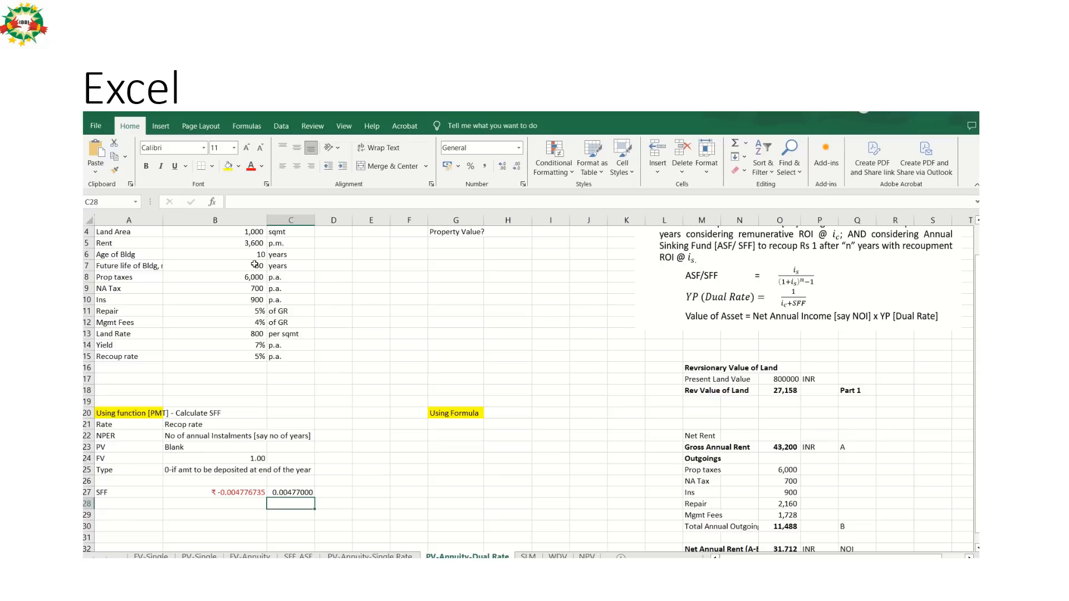
Check the next calculation on the PowerPoint slide, return to Excel and label A28 YP Dual Rate.
key(Left)
key(Left)
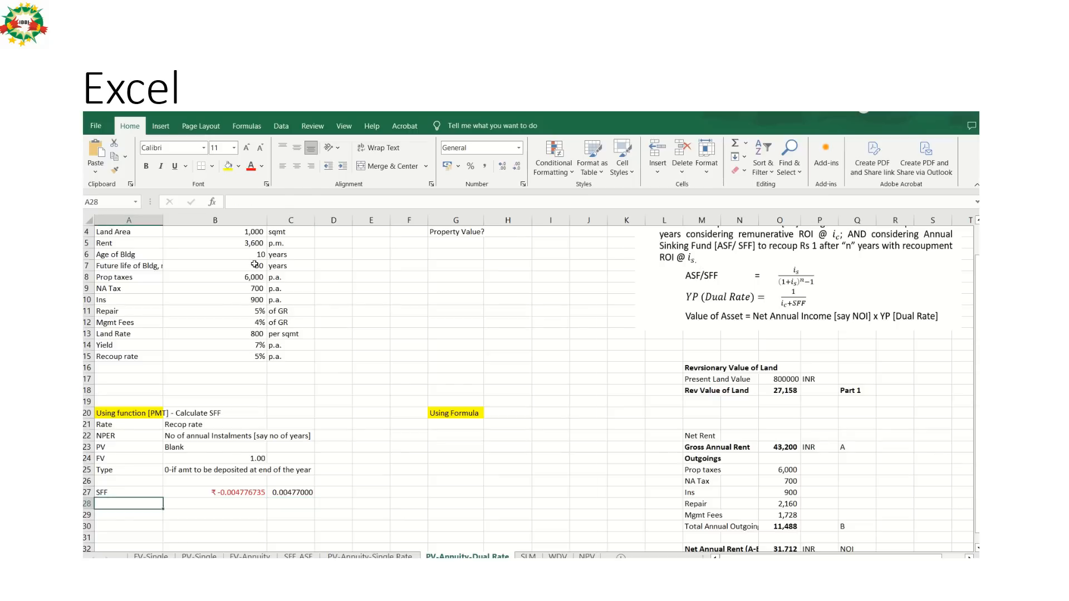
key(alt+Tab)
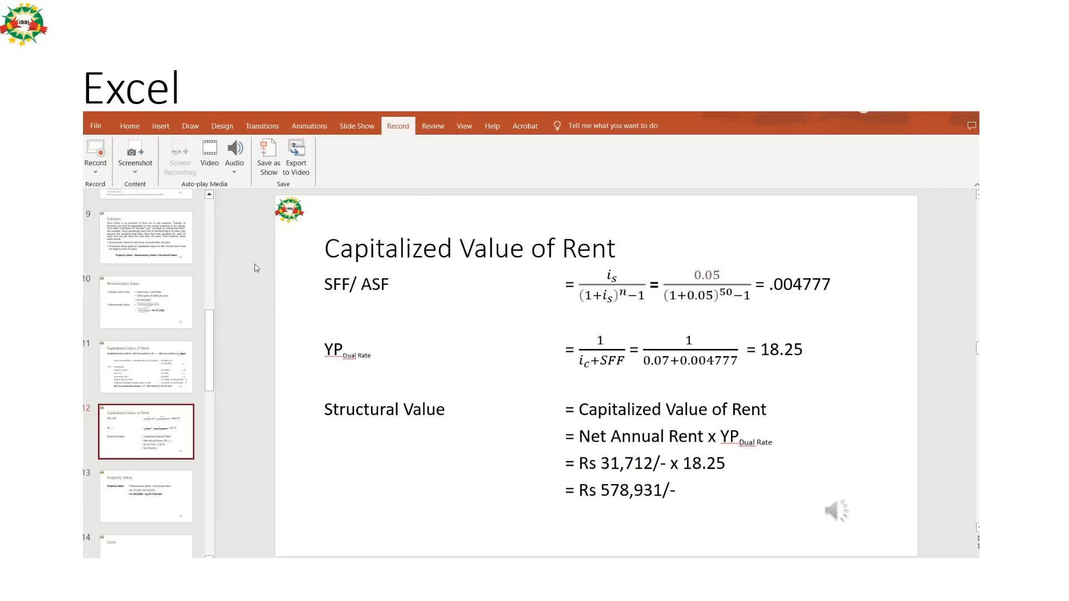
key(alt+Tab)
text(YP)
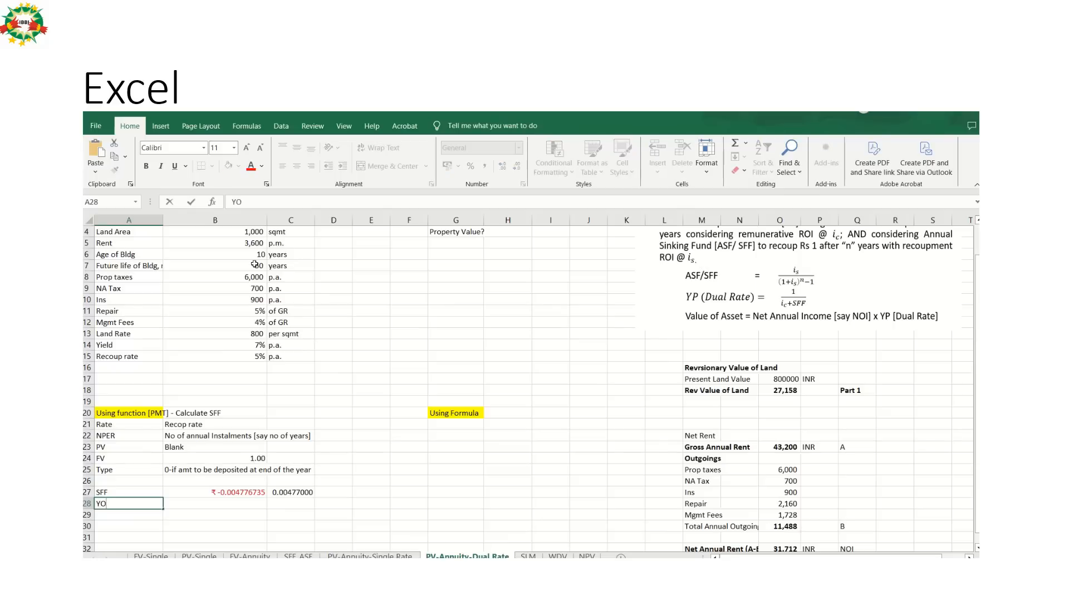
text( Dual Rate)
key(Tab)
Review the YP Dual Rate formula on the PowerPoint slide, return to Excel and enter =1/(B14+C27) in C28.
key(alt+Tab)
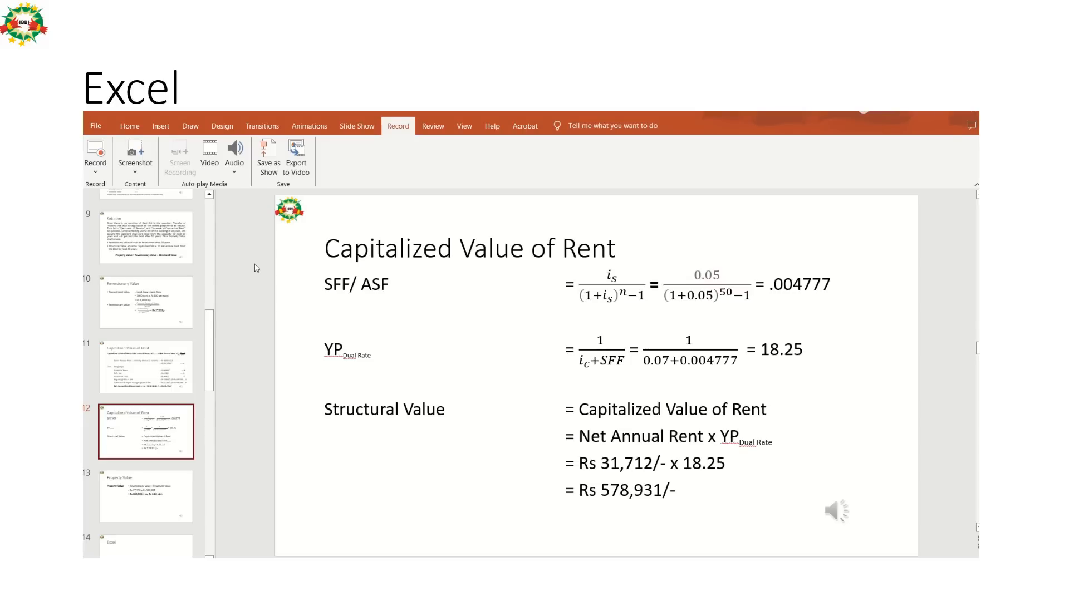
key(alt+Tab)
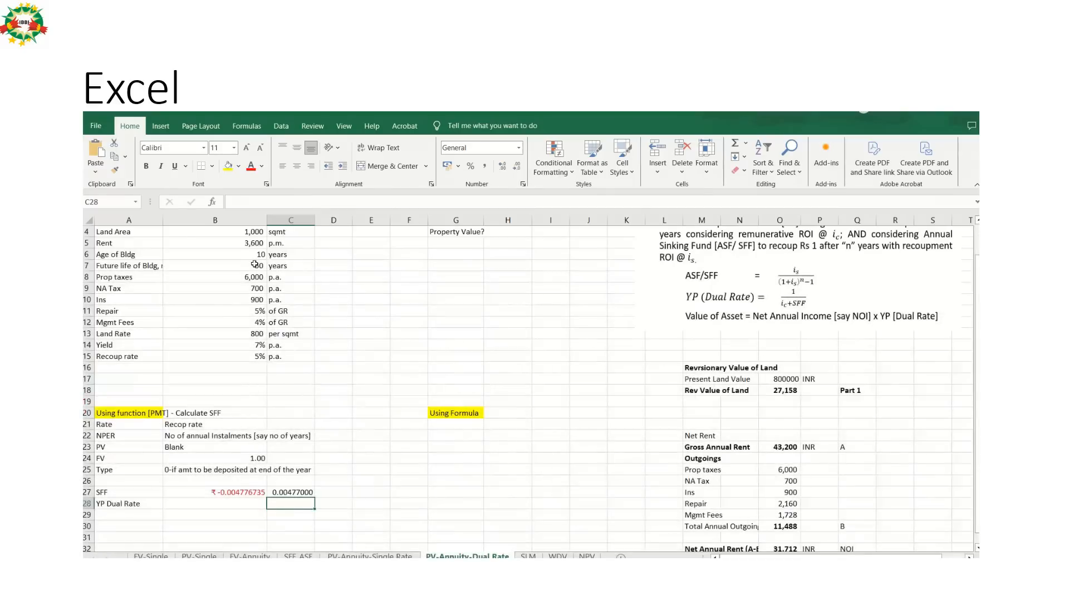
text(=1/)
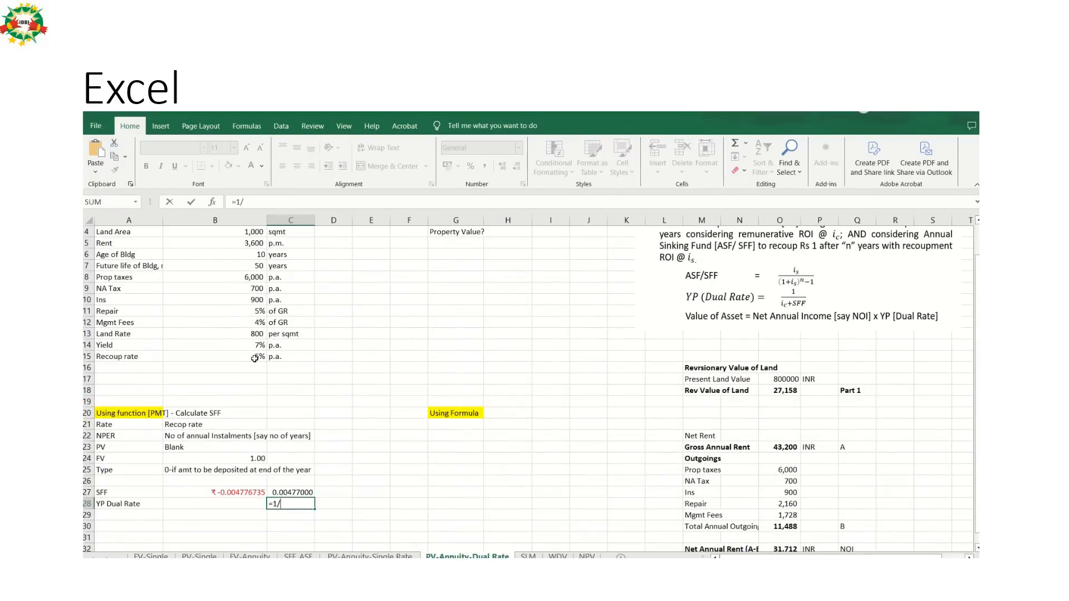
text(()
click(251, 346)
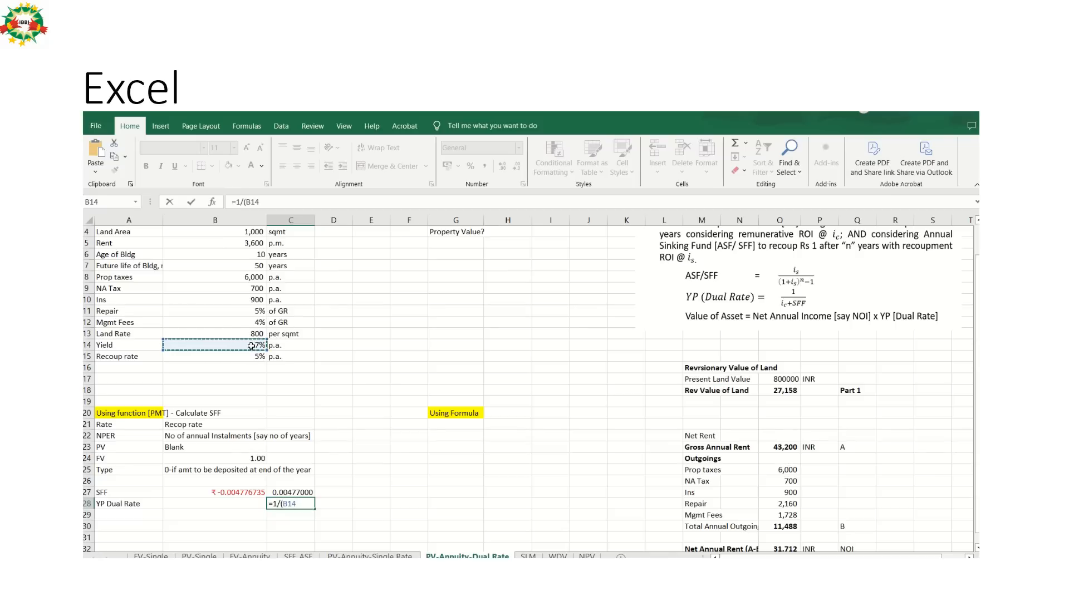
text(+)
click(294, 491)
text())
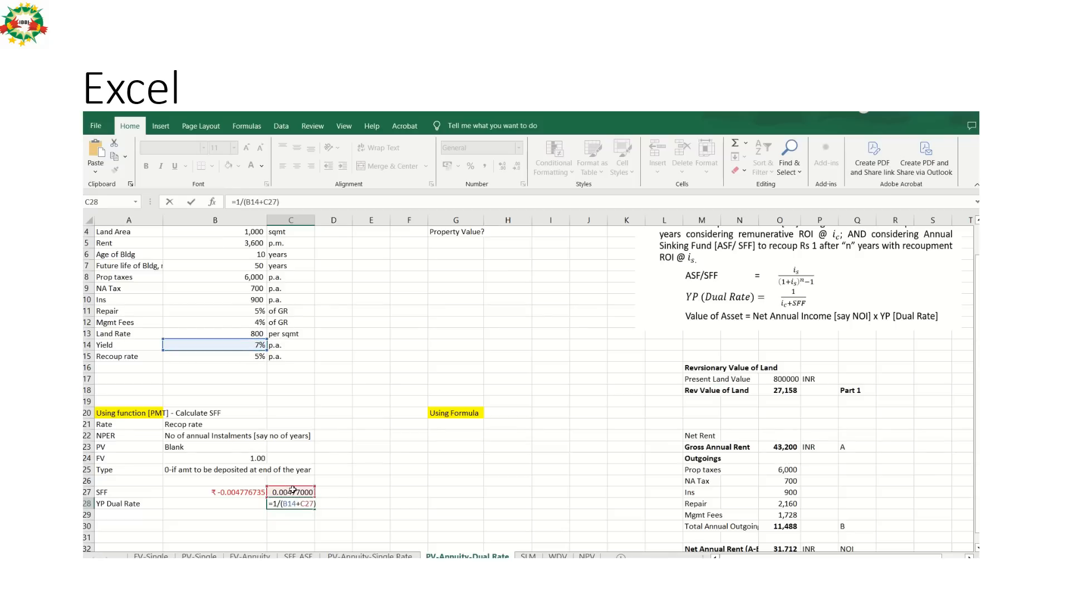
key(Return)
Check the YP Dual Rate and Structural Value on the PowerPoint slide, return to Excel and label A29 Structural Value.
key(Up)
key(Left)
key(Left)
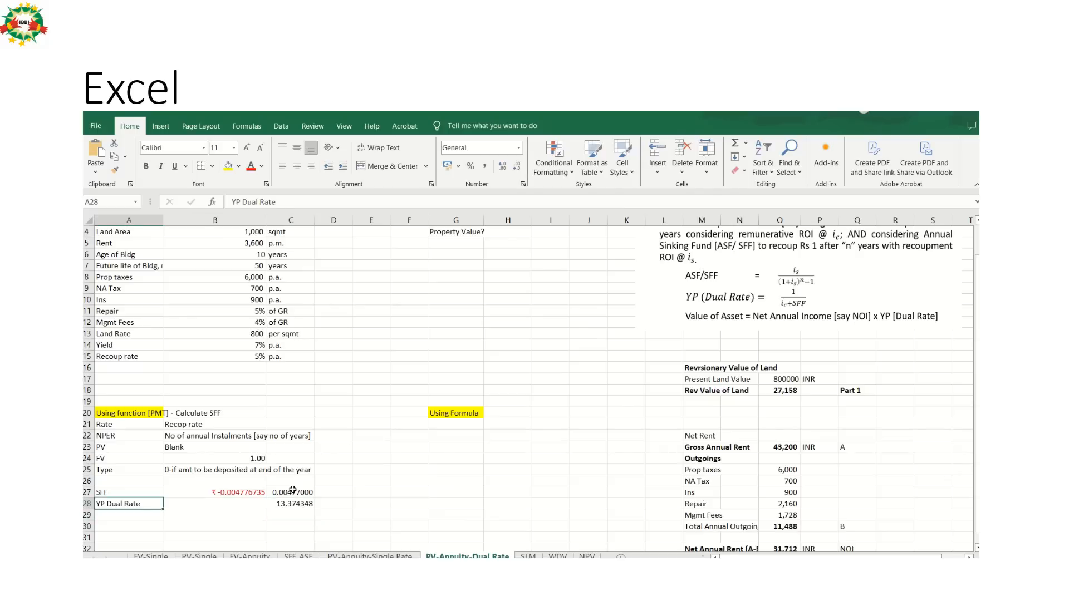
key(Down)
key(alt+Tab)
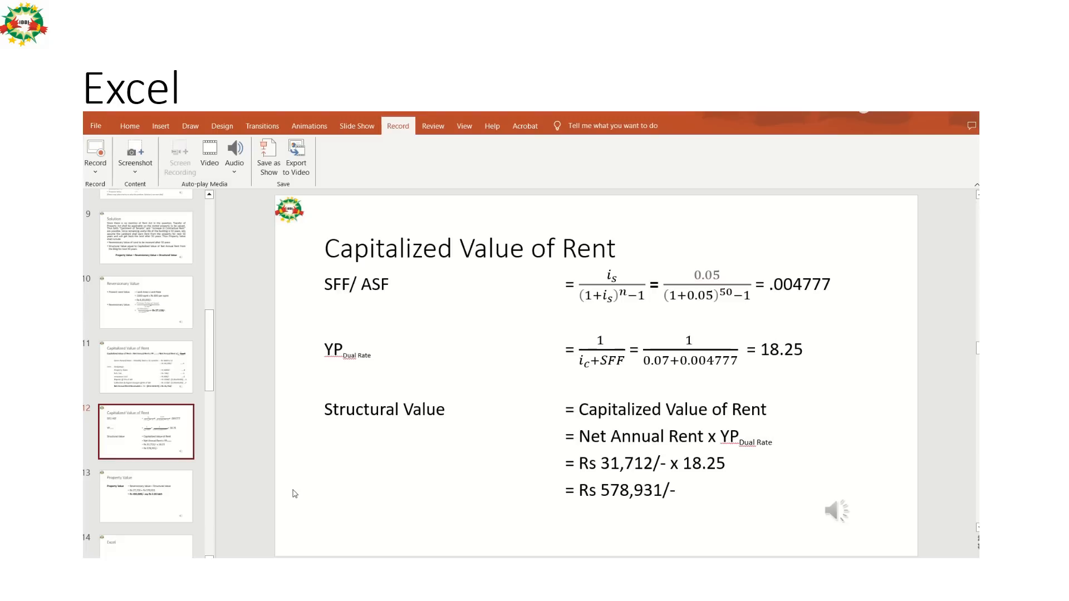
key(alt+Tab)
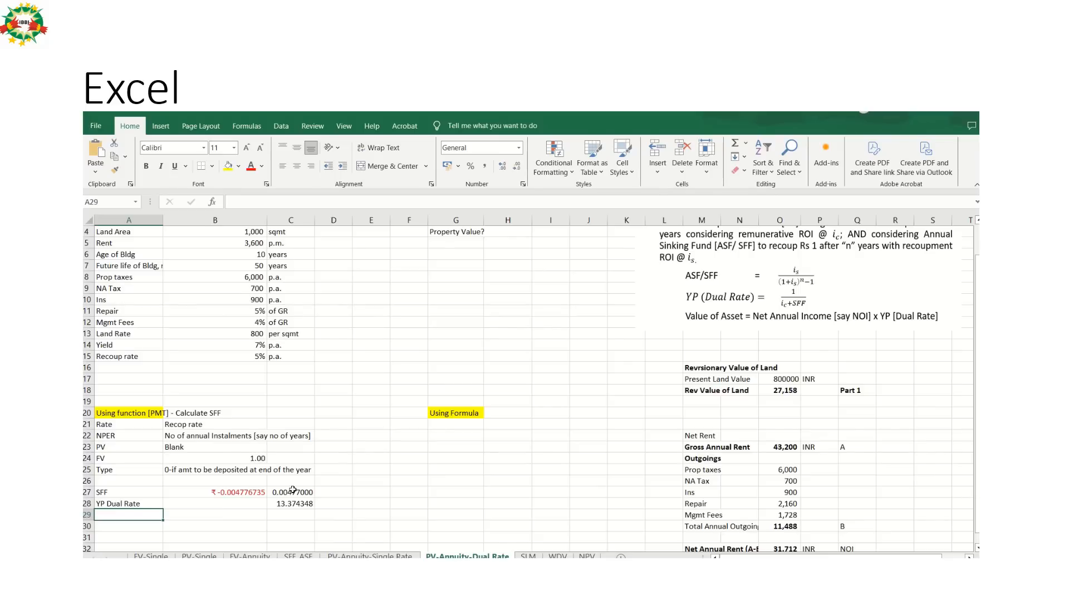
text(Str)
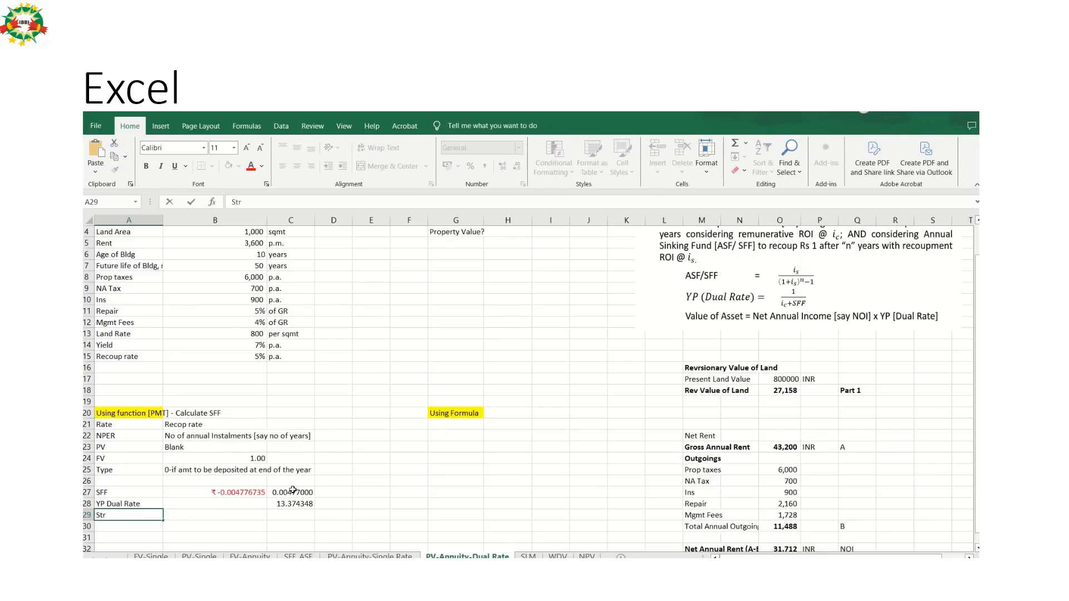
text(uctural Valu)
key(Return)
Calculate the structural value in C29 by multiplying the YP Dual Rate in C28 by the net annual rent in O32.
key(Up)
key(Right)
key(Right)
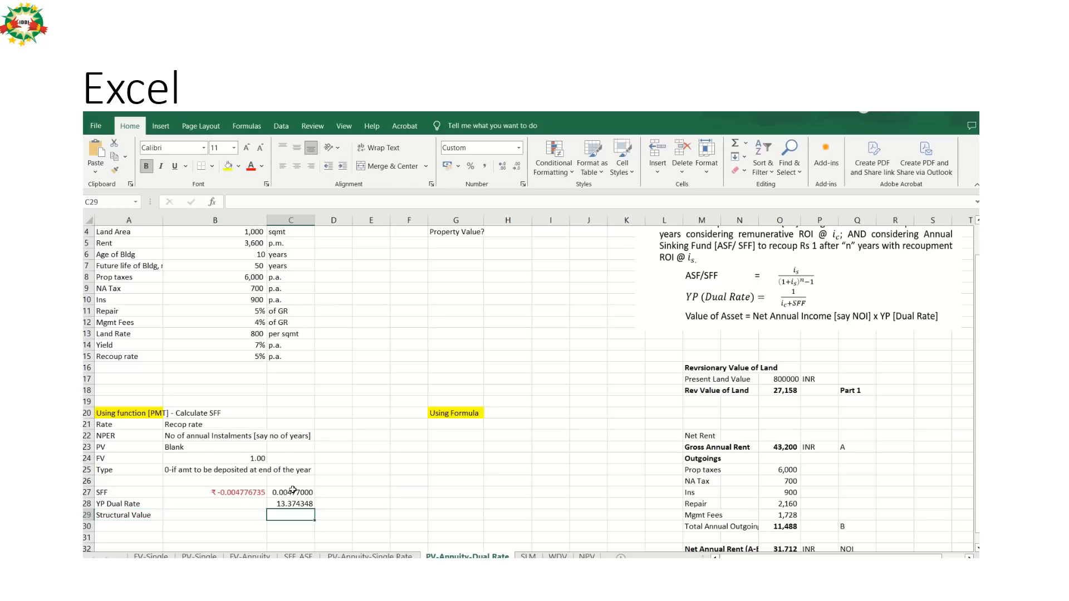
text(=)
key(Up)
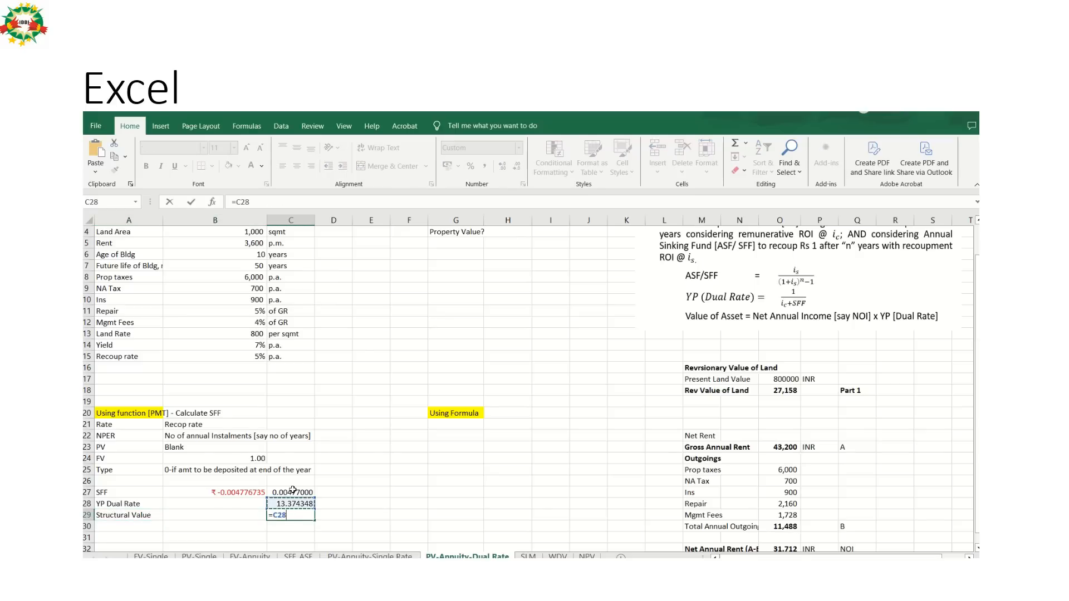
text(*)
click(877, 522)
key(Down)
key(Down)
key(Down)
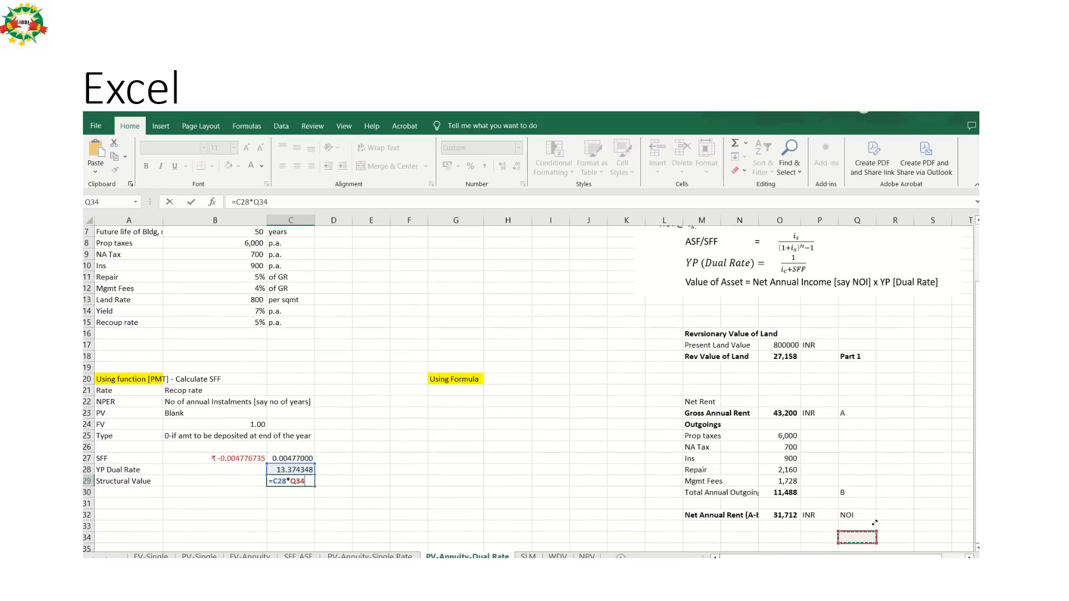
key(Up)
key(Left)
key(Left)
key(Return)
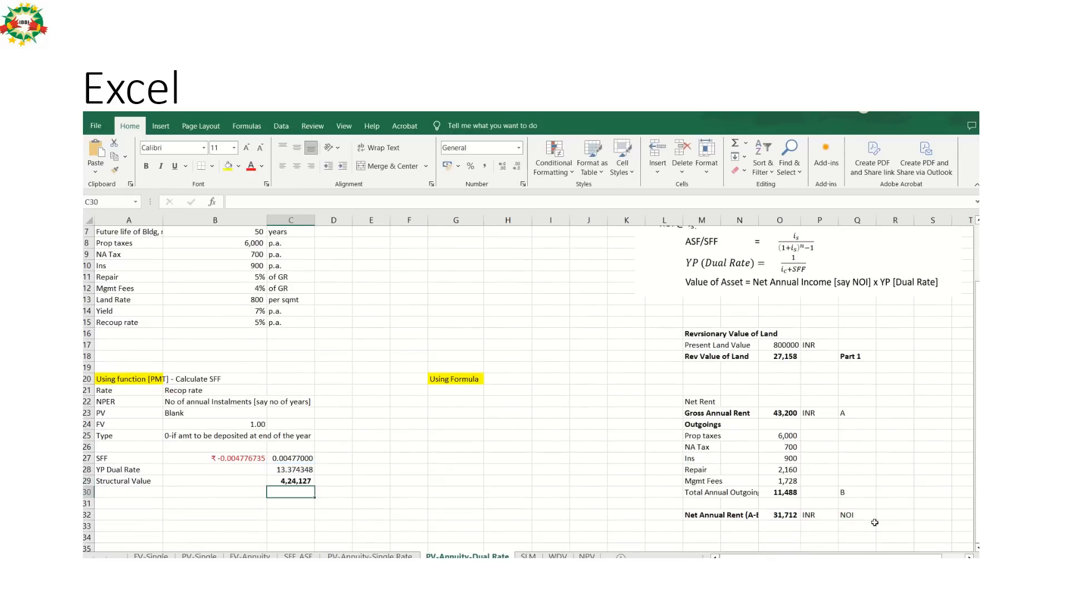
Label E29, beside the Structural Value, as Part 2 and make it bold.
key(Up)
key(Right)
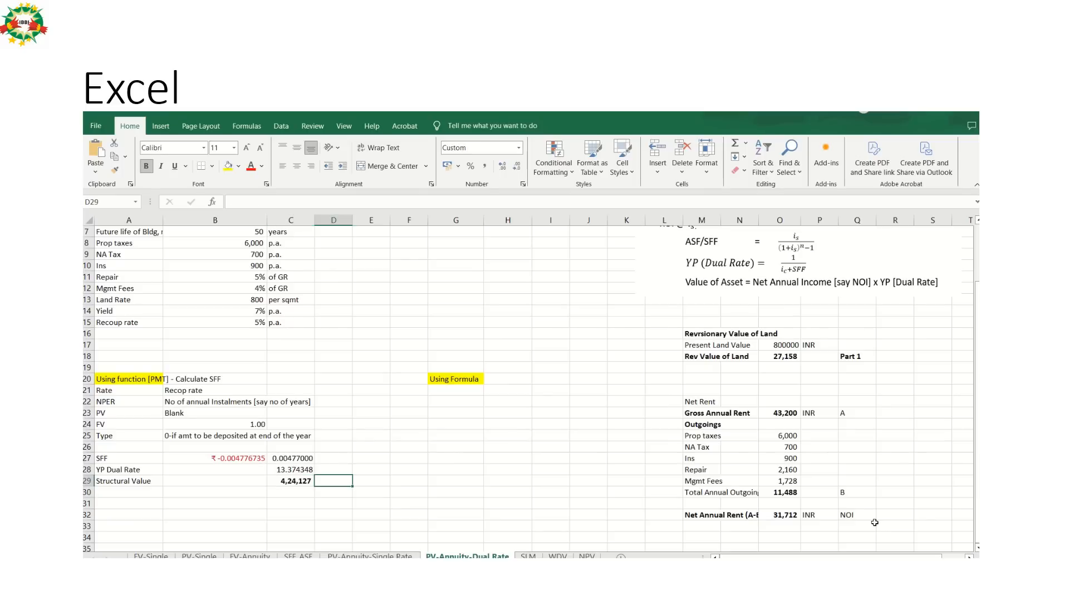
key(Right)
text(An)
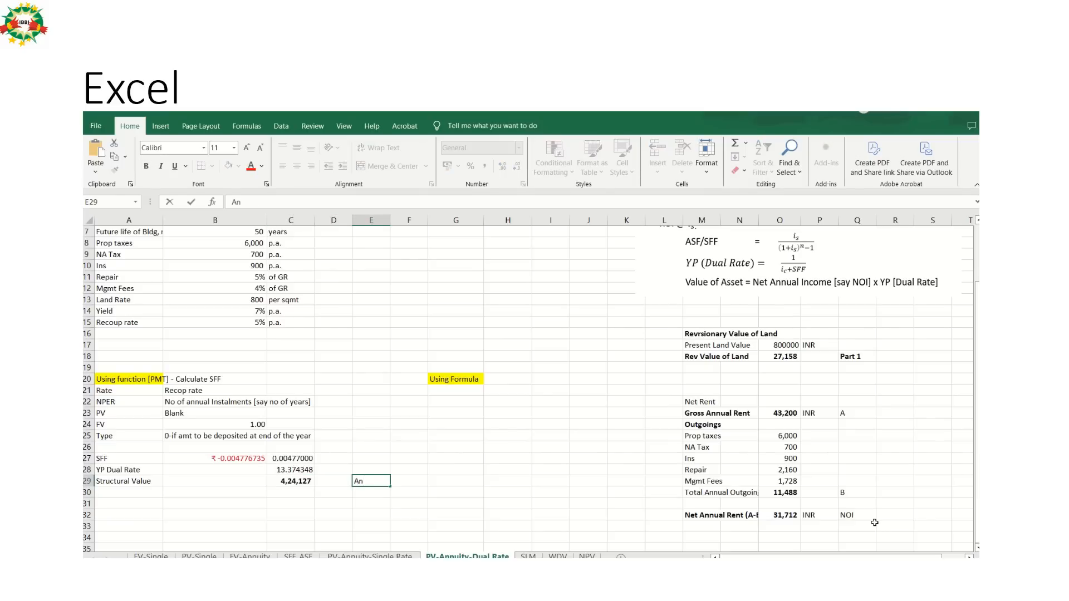
text(rt 2)
key(Return)
key(Up)
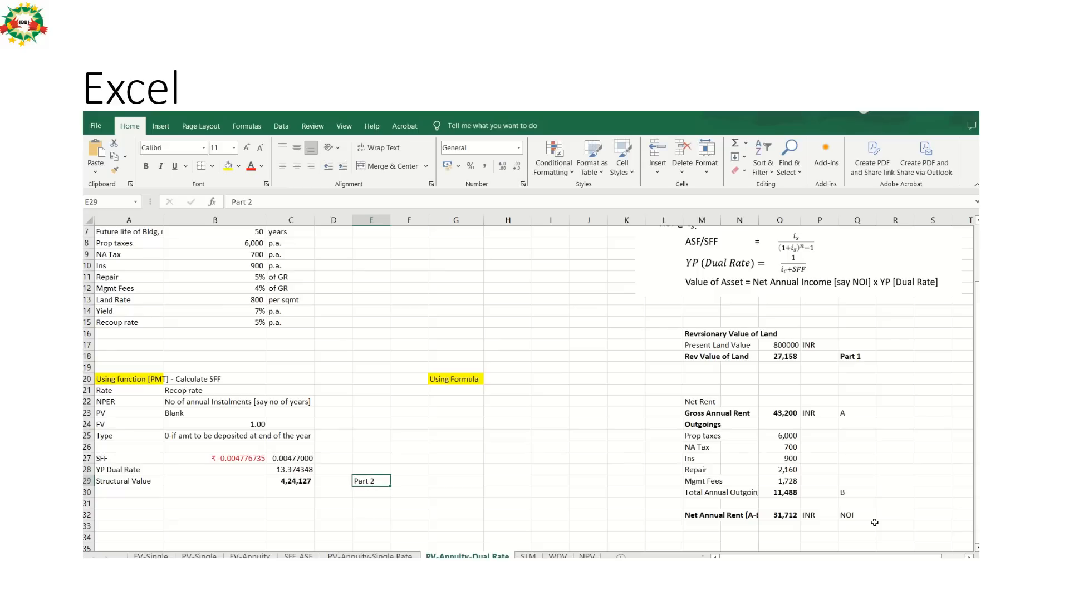
key(ctrl+b)
Enter the label Property Value in A32, below the Structural Value section.
key(Down)
key(Down)
key(Down)
key(Left)
key(Left)
key(Left)
key(Left)
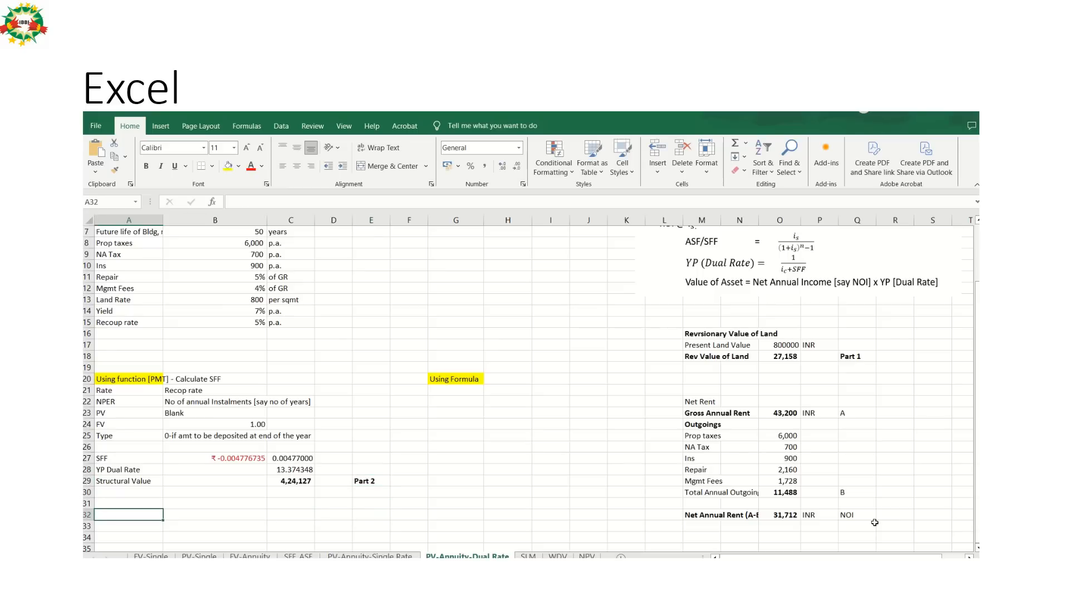
text(Property)
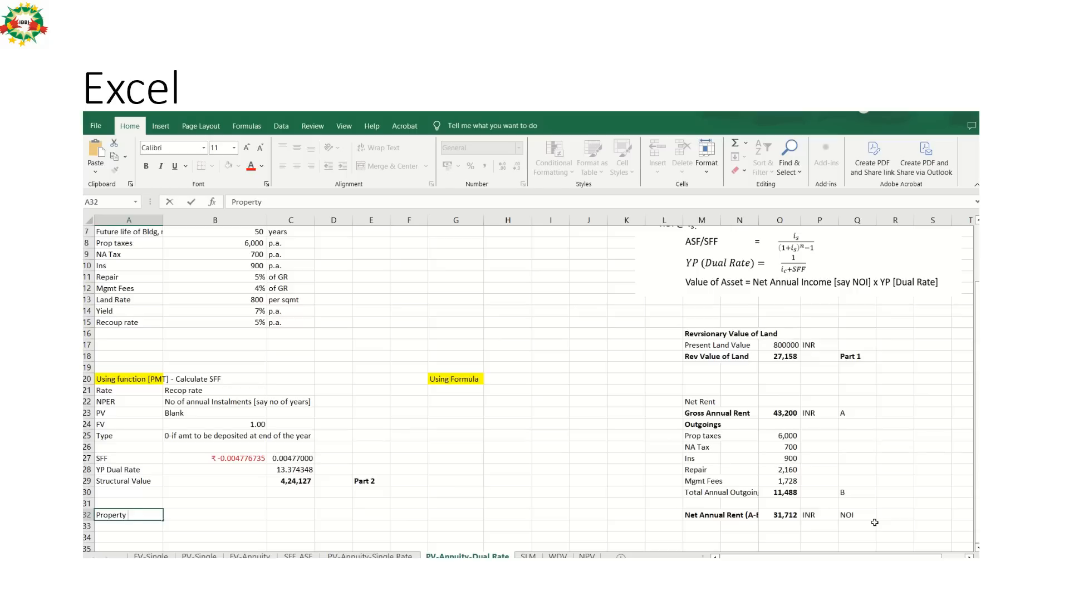
text(Value)
key(Tab)
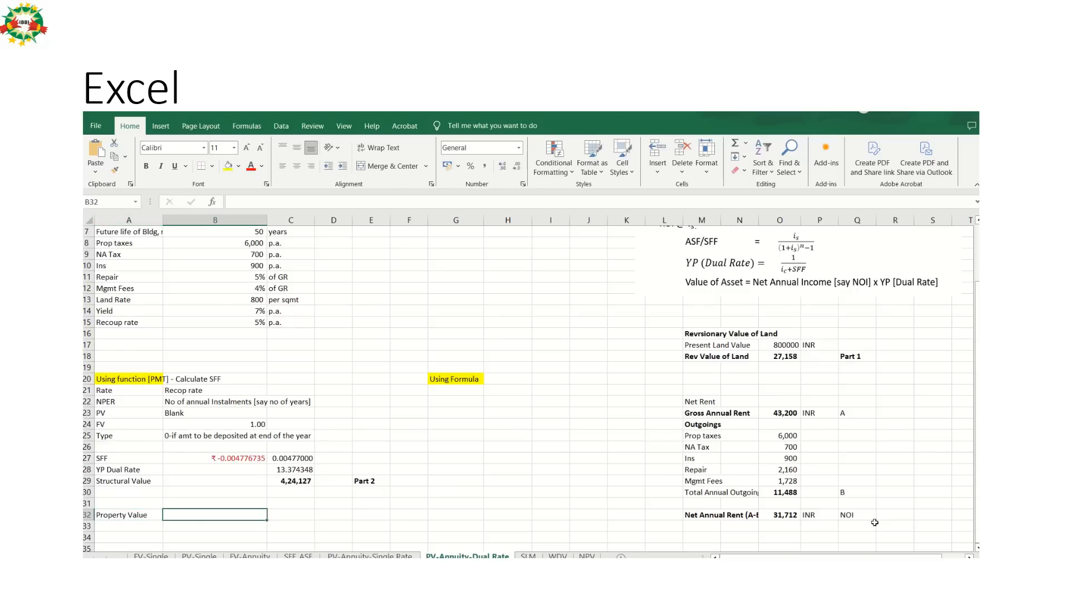
Calculate the property value in C32 by adding the structural value in C29 and the land's reversionary value in O18.
key(Tab)
text(=)
key(Up)
key(Up)
key(Up)
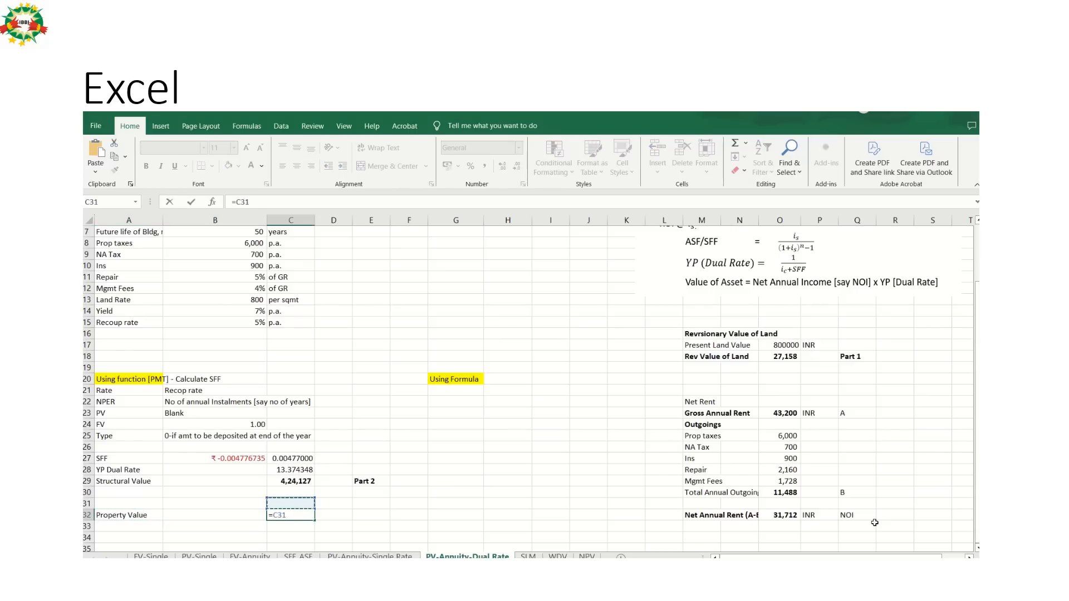
text(+)
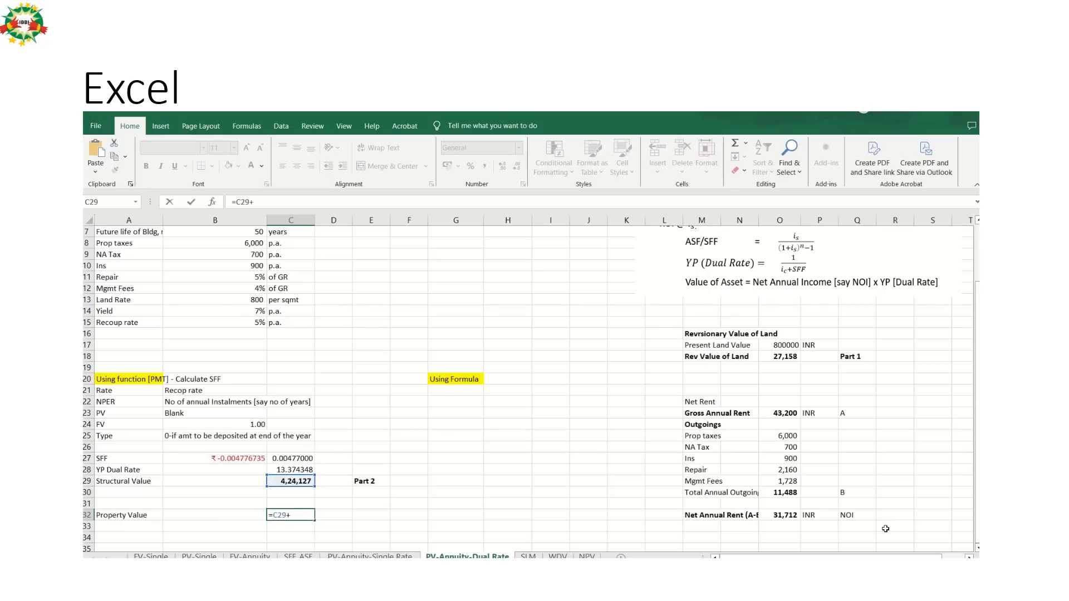
click(784, 357)
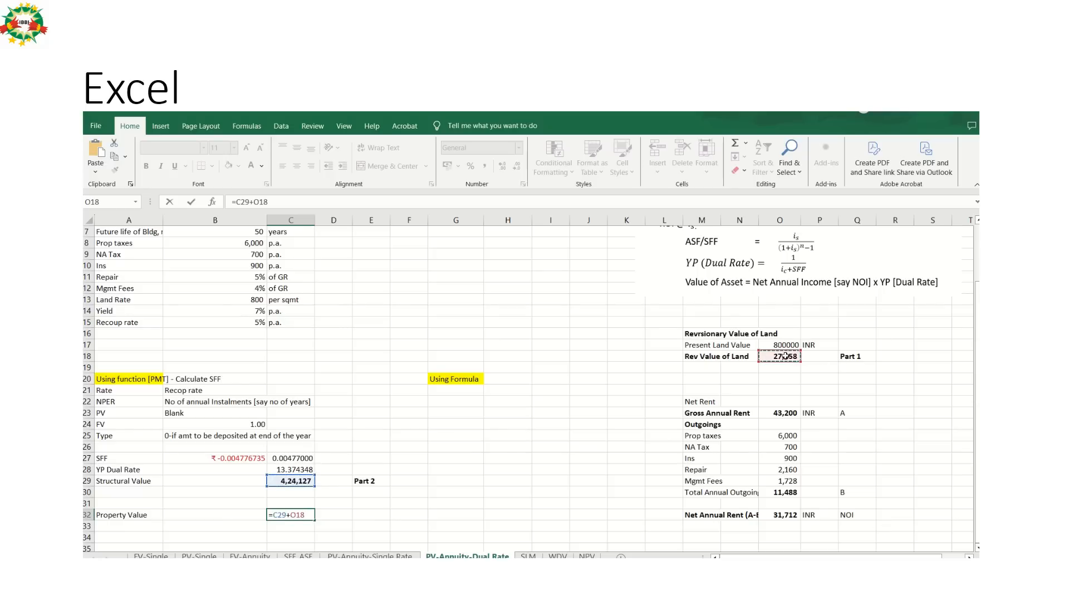
key(Return)
Compare the sheet's property value, structural value and SFF with the Capitalized Value of Rent slide in PowerPoint, returning to Excel.
key(alt+Tab)
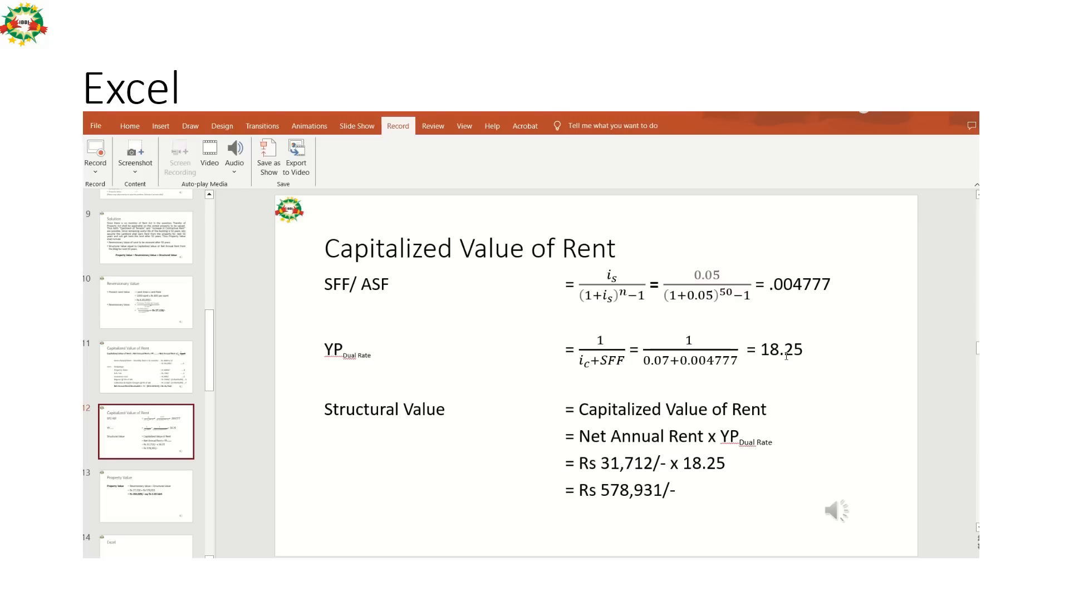
key(alt+Tab)
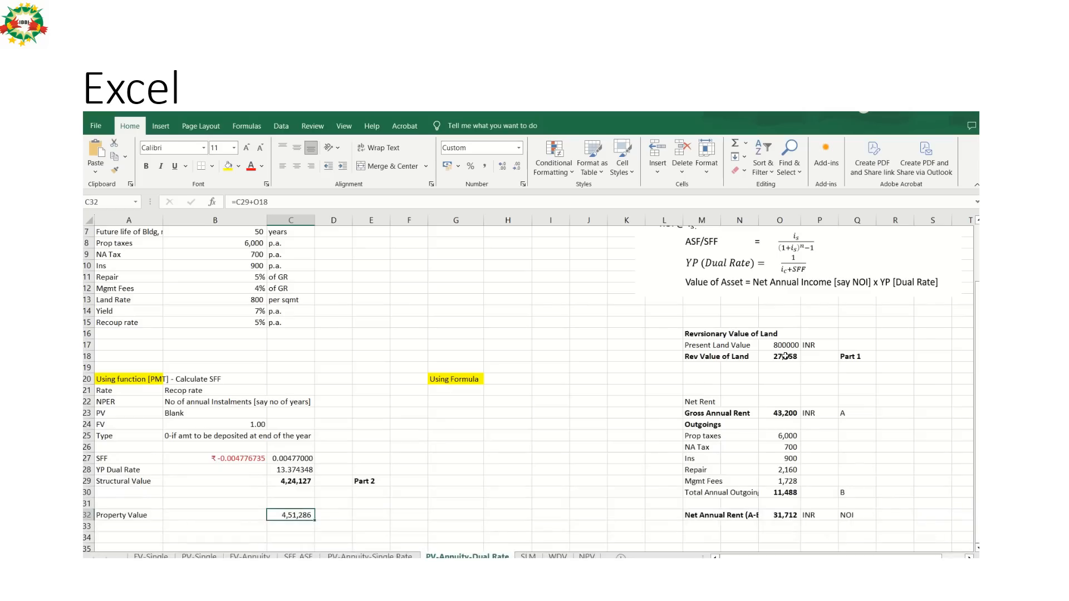
key(alt+Tab)
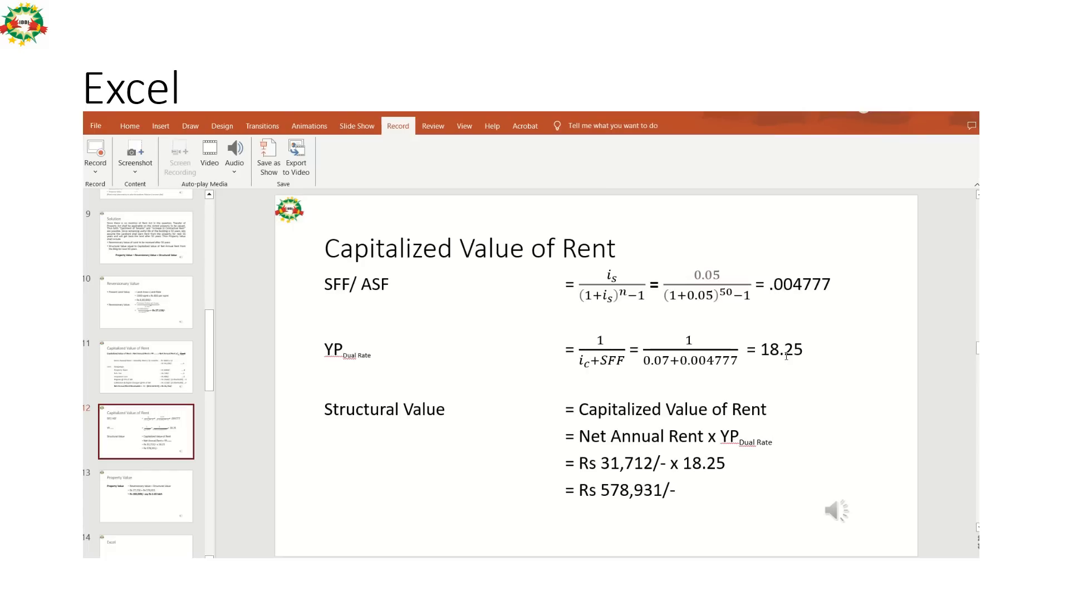
key(alt+Tab)
key(Up)
key(Up)
key(Up)
key(Up)
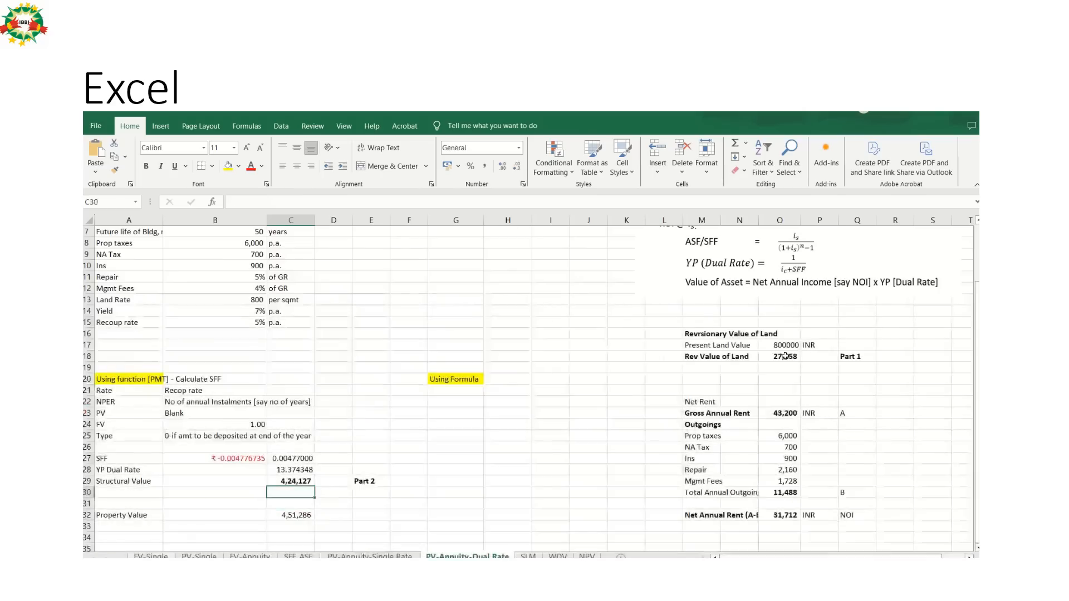
key(alt+Tab)
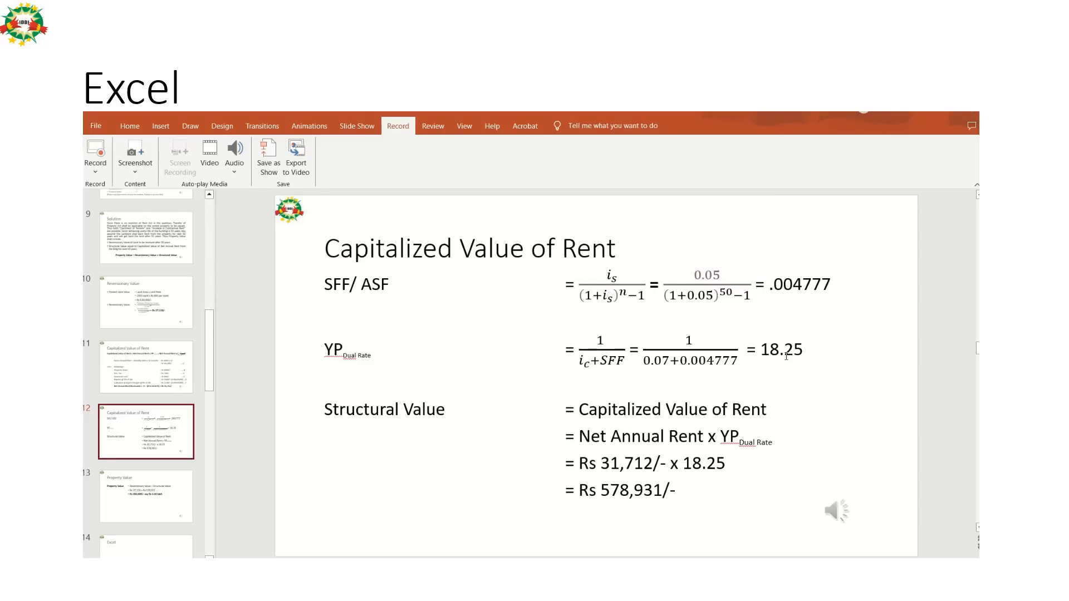
key(alt+Tab)
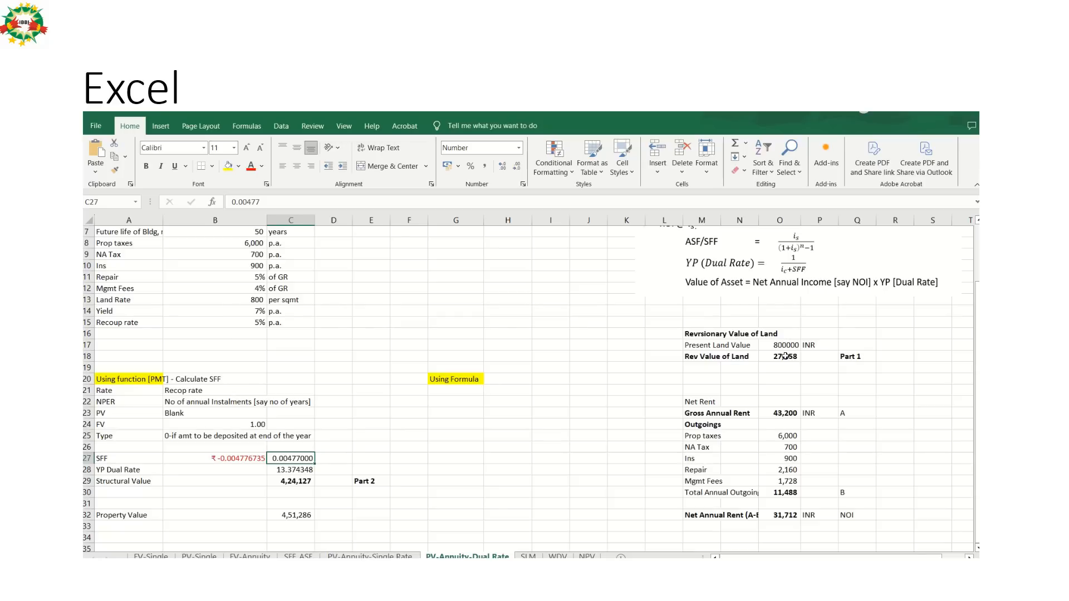
key(alt+Tab)
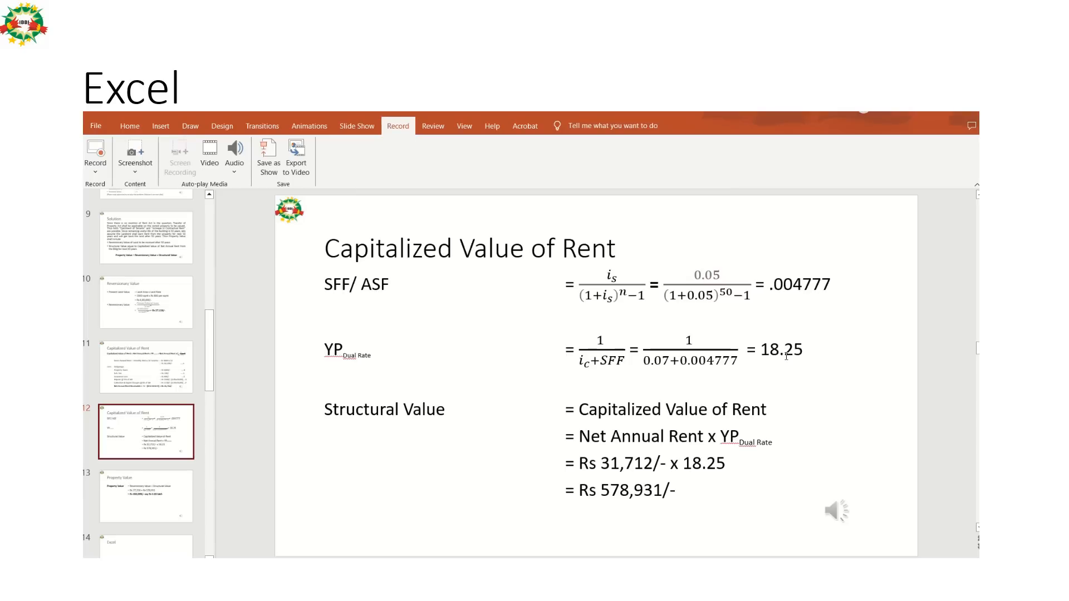
key(alt+Tab)
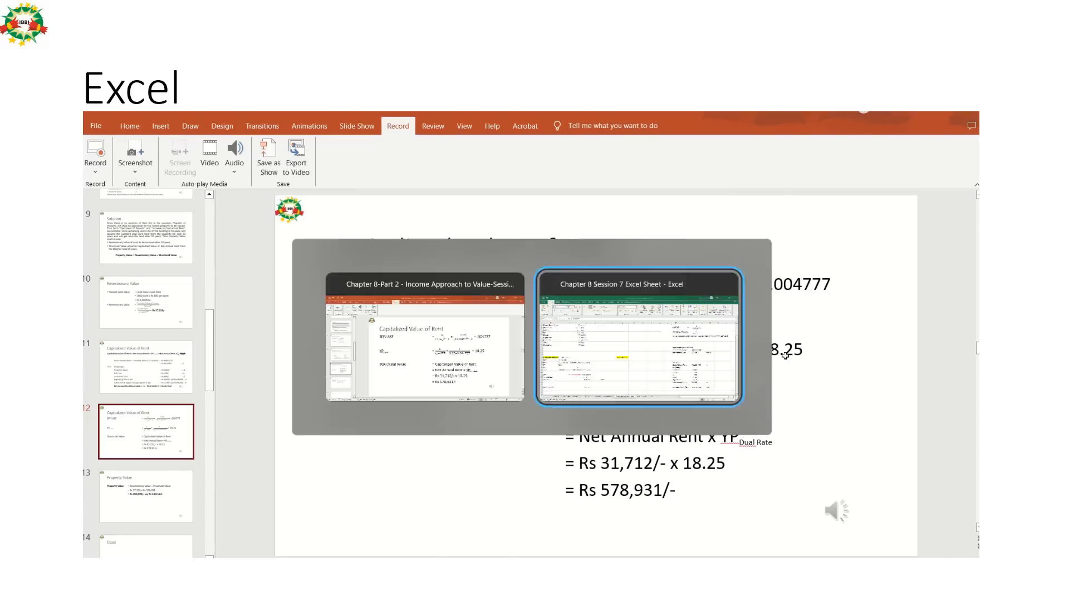
key(Down)
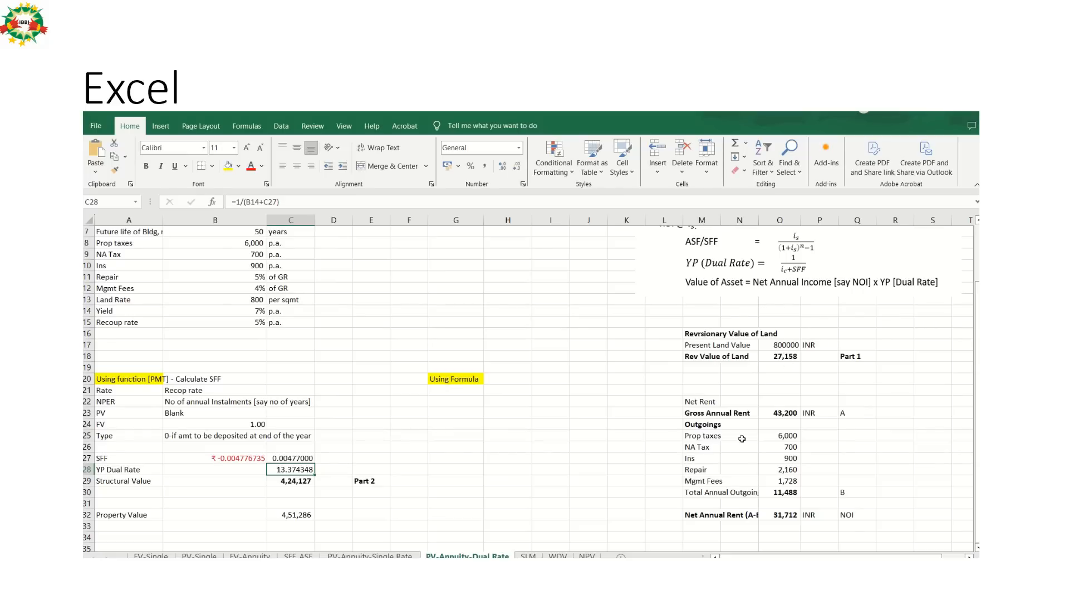
Inspect the YP Dual Rate formula in C28 and check its terms against the PowerPoint slide, returning to Excel.
double_click(291, 469)
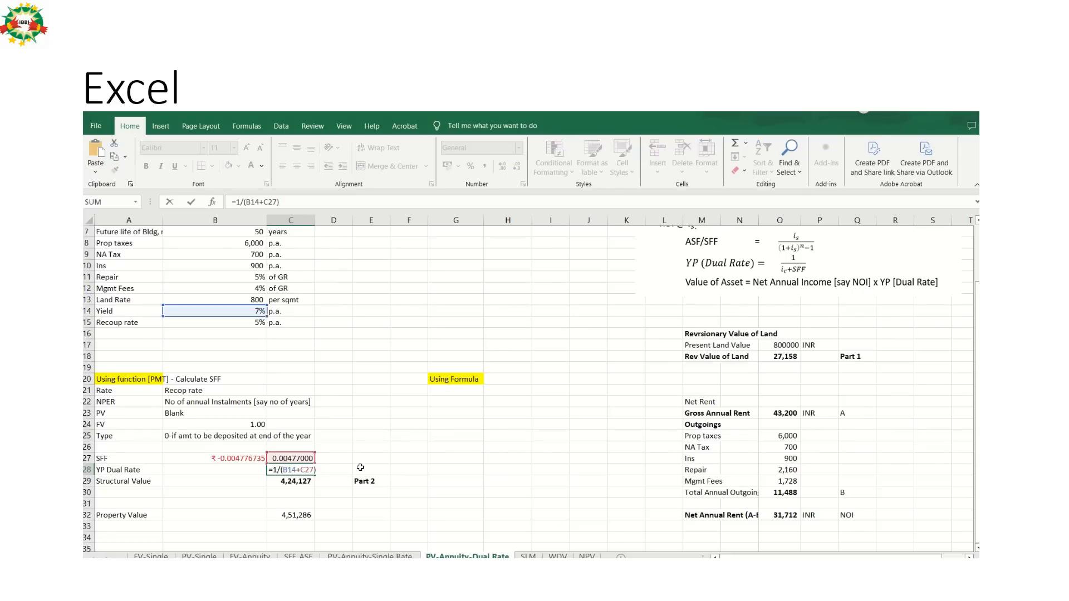
key(alt+Tab)
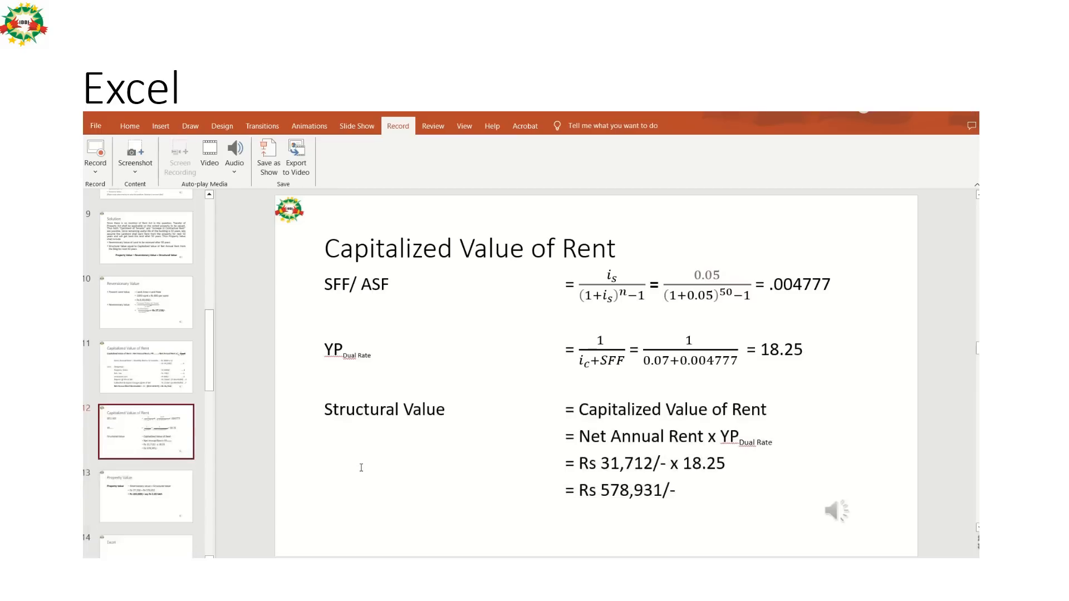
key(alt+Tab)
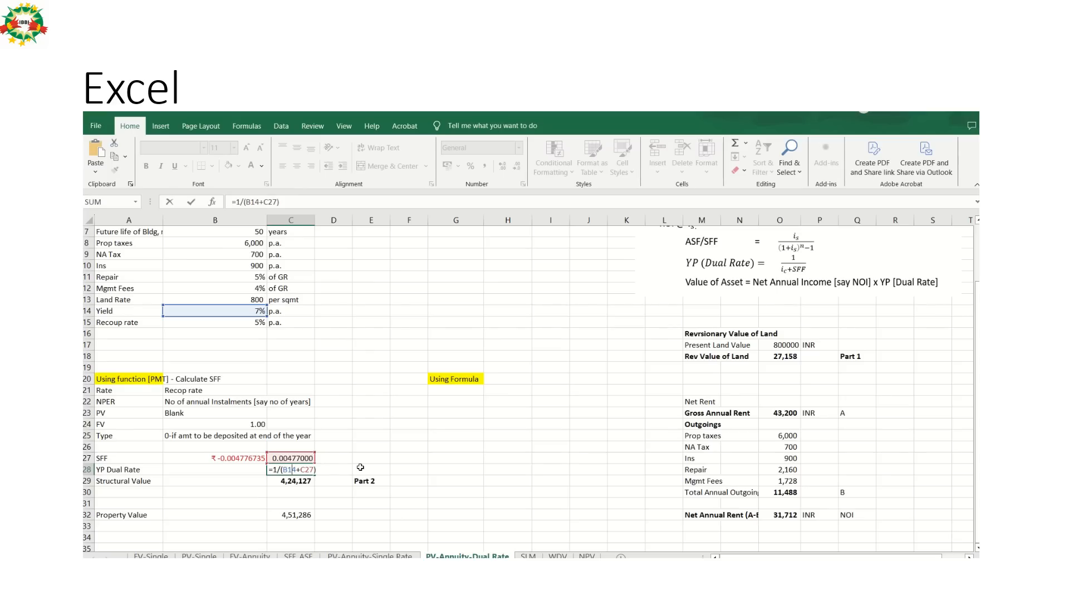
key(alt+Tab)
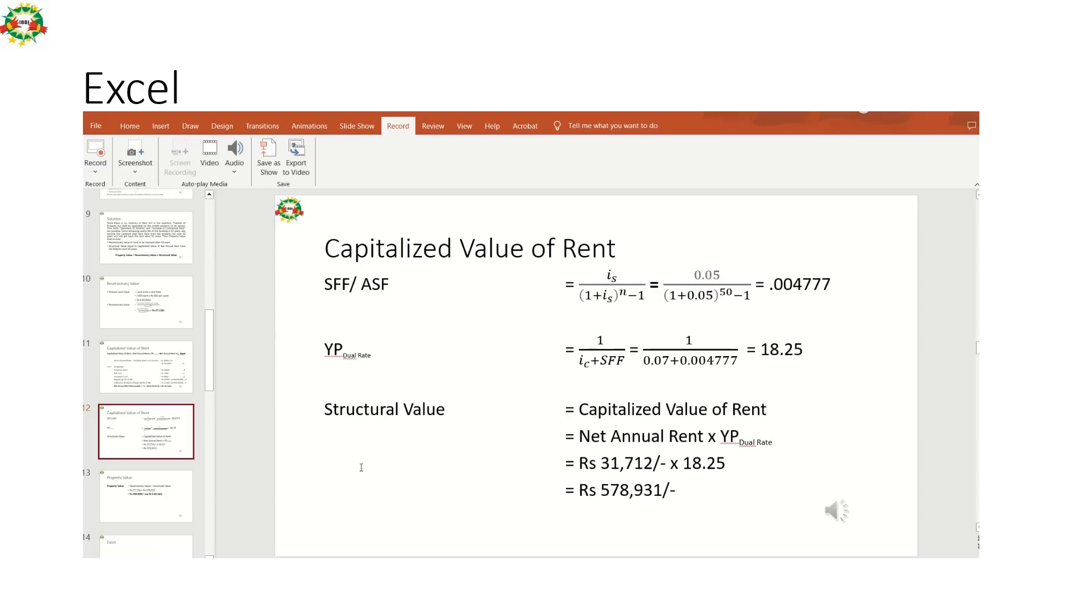
key(alt+Tab)
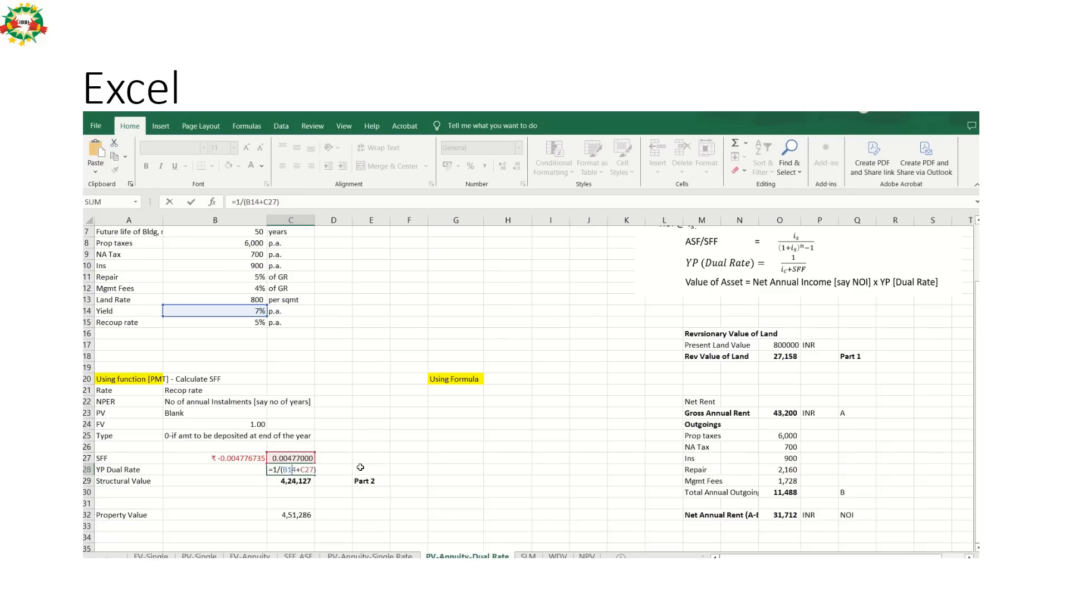
Correct the SFF value in C27 to 0.004777.
click(303, 458)
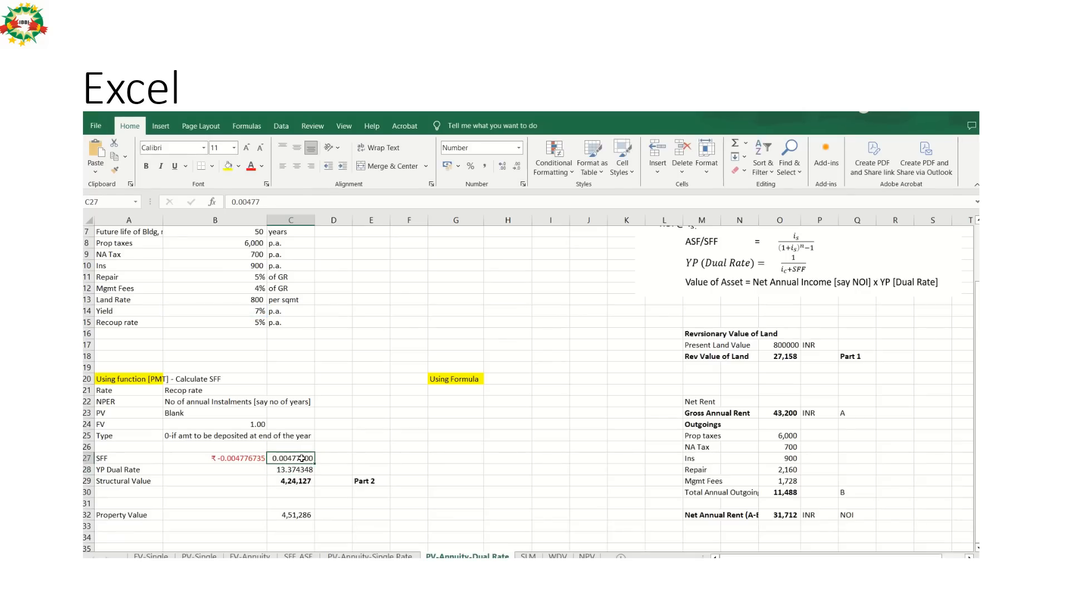
double_click(302, 458)
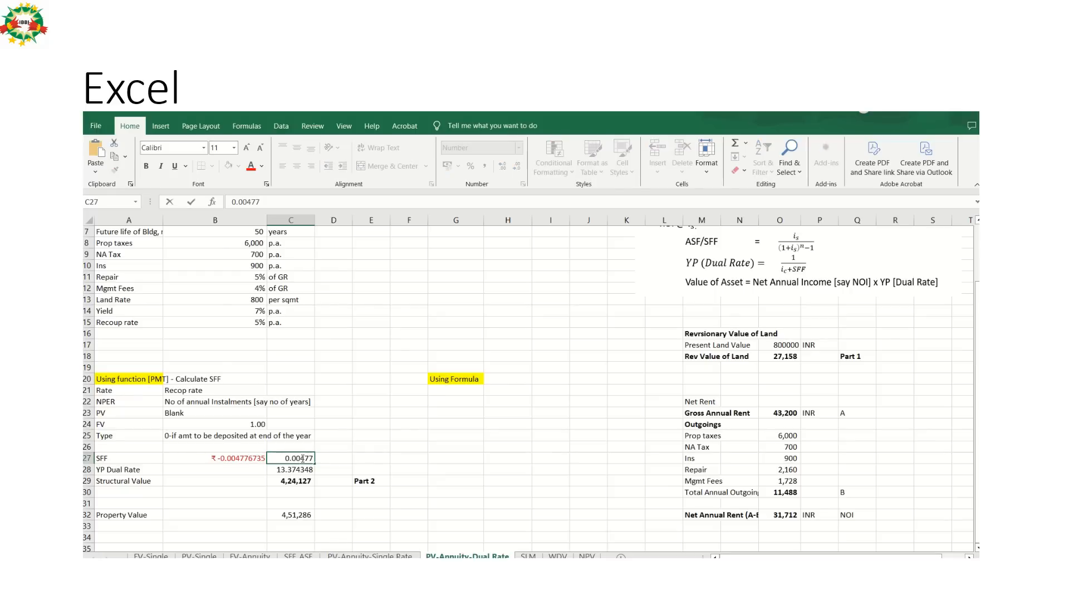
text(7)
key(Return)
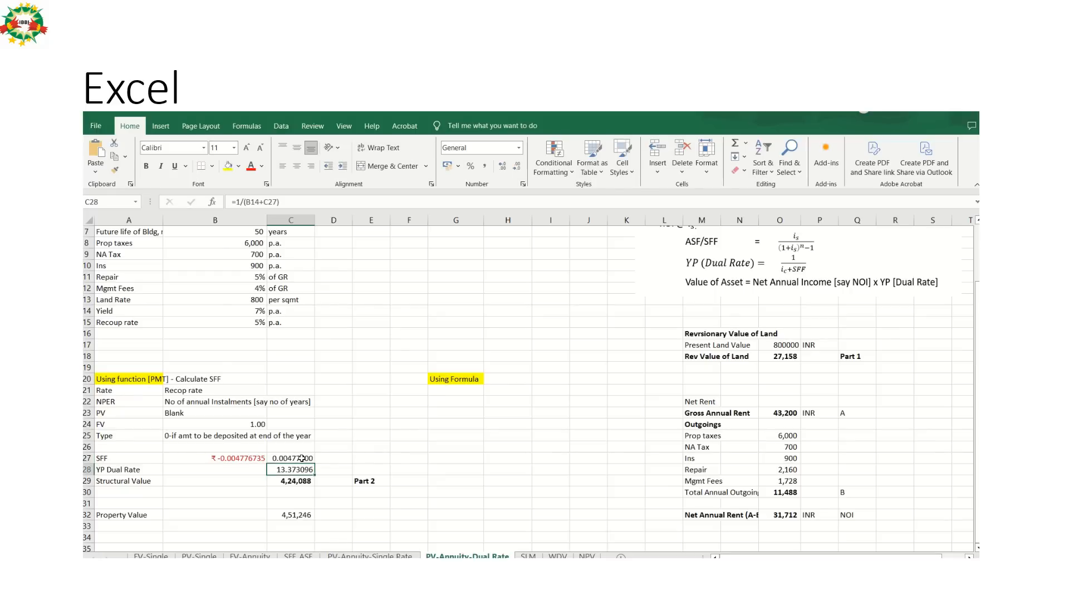
Review the SFF and YP Dual Rate in C27 and C28, and switch to PowerPoint to compare them with the slide.
click(301, 459)
key(Down)
key(alt+Tab)
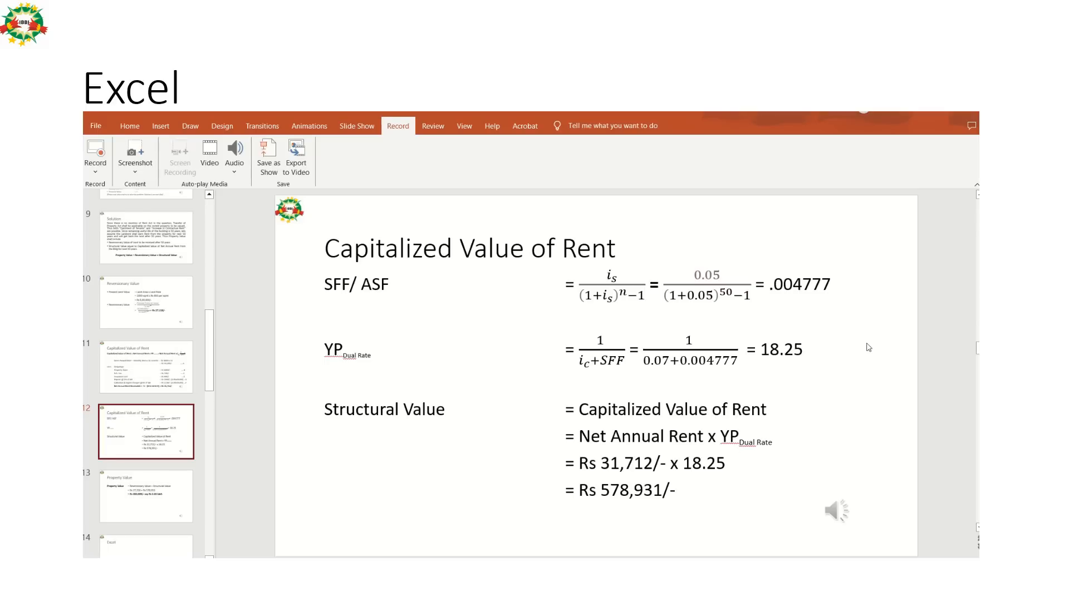